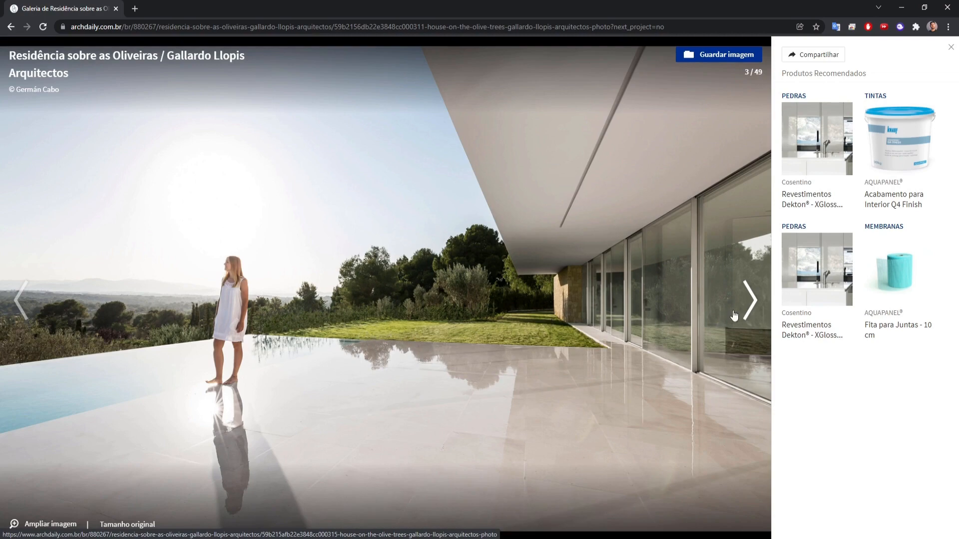
Step: Browse the Residência sobre as Oliveiras gallery from photo 3 onward, examining the house volumes, stone walls, pool terrace and surrounding terrain
{"action": "left_click", "coordinate": [751, 314]}
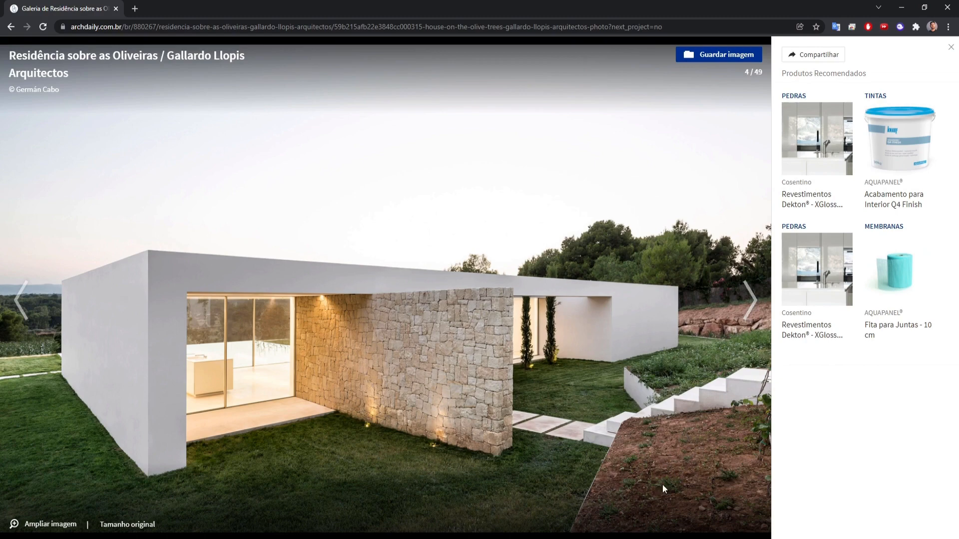
{"action": "left_click", "coordinate": [750, 310]}
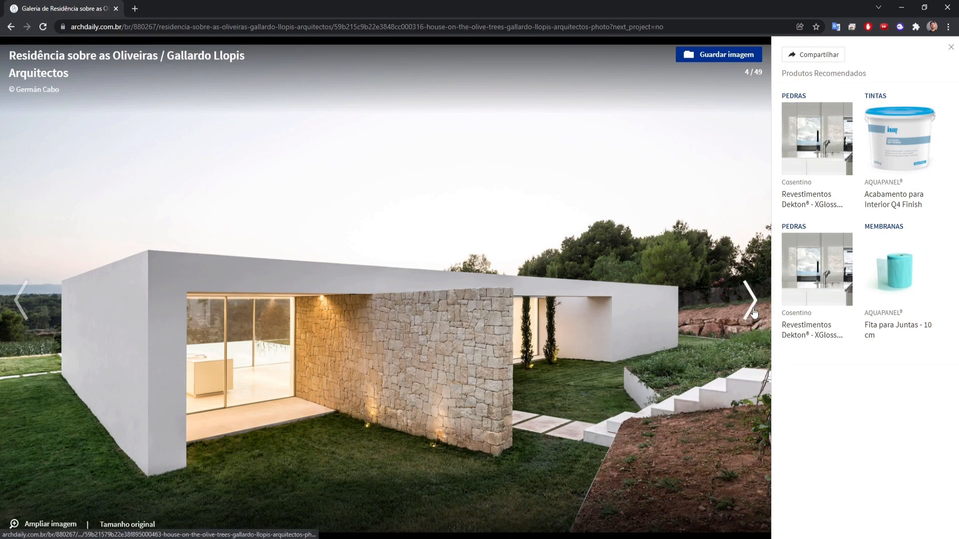
{"action": "left_click", "coordinate": [757, 310]}
{"action": "left_click", "coordinate": [754, 310]}
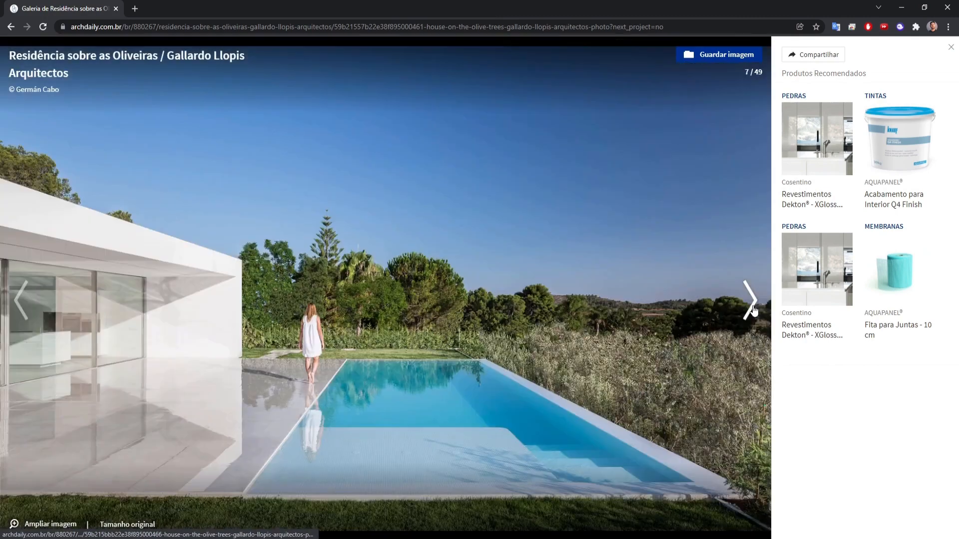
{"action": "left_click", "coordinate": [754, 311]}
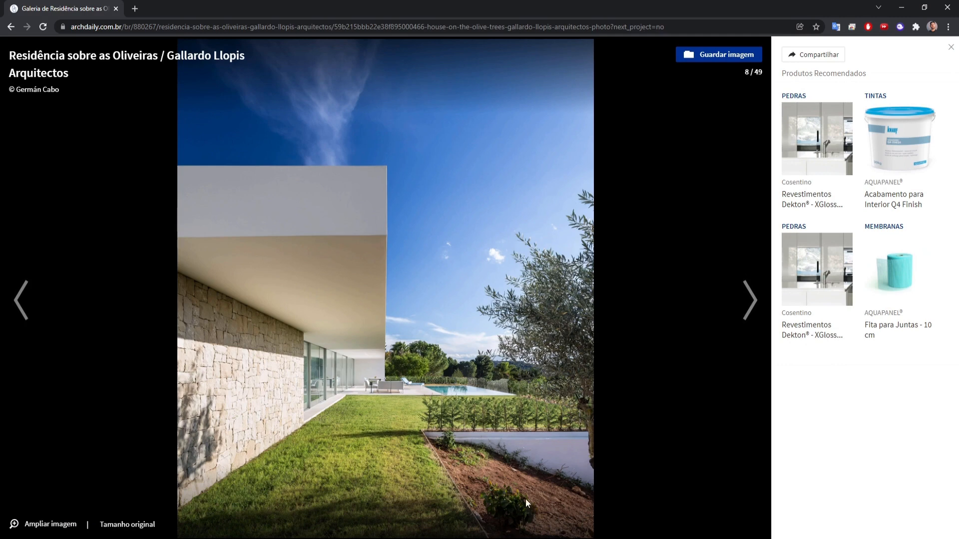
{"action": "left_click", "coordinate": [751, 318]}
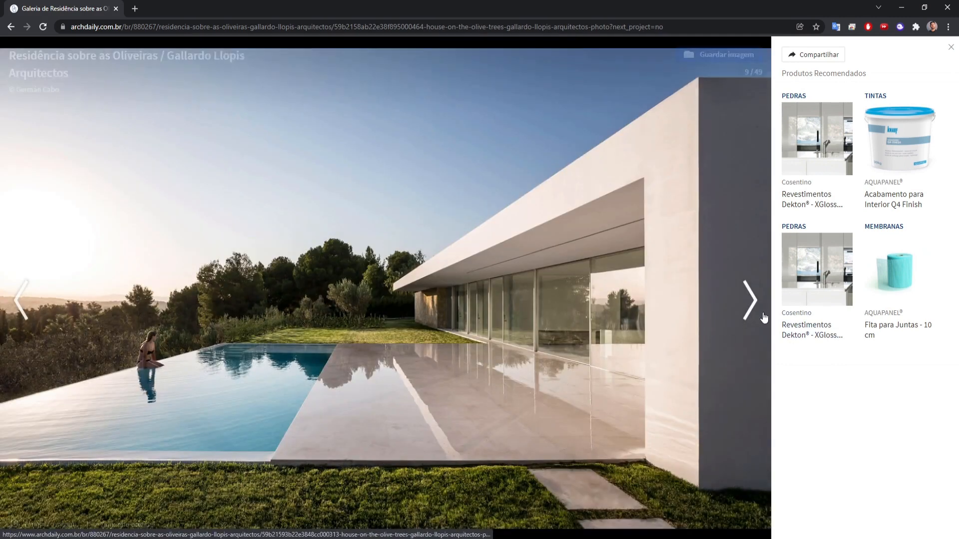
{"action": "left_click", "coordinate": [754, 316]}
{"action": "left_click", "coordinate": [754, 314]}
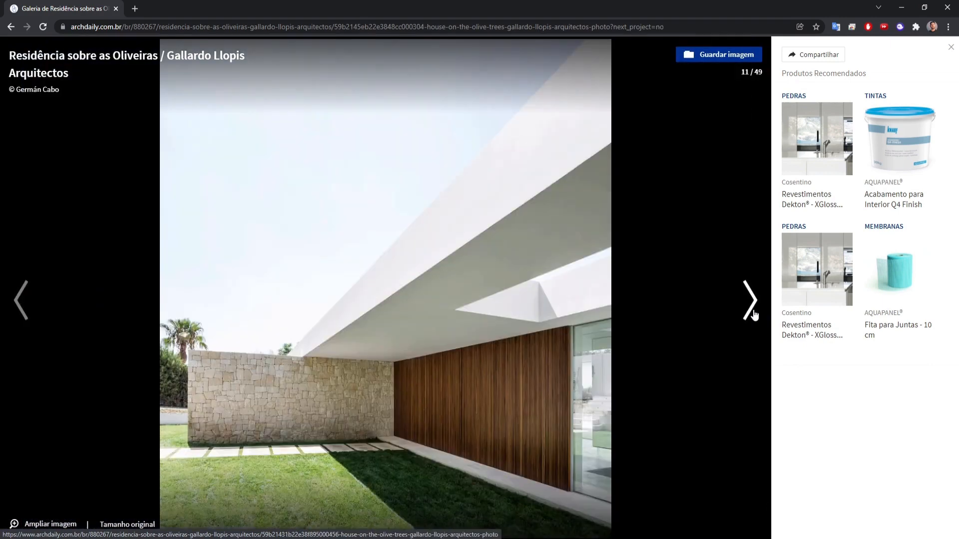
{"action": "left_click", "coordinate": [754, 315]}
{"action": "left_click", "coordinate": [754, 315]}
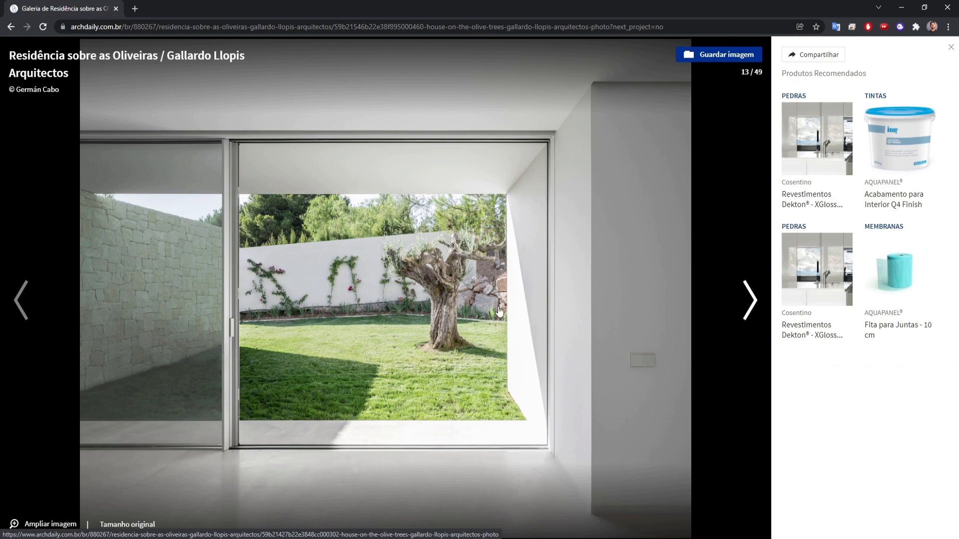
{"action": "left_click", "coordinate": [749, 314]}
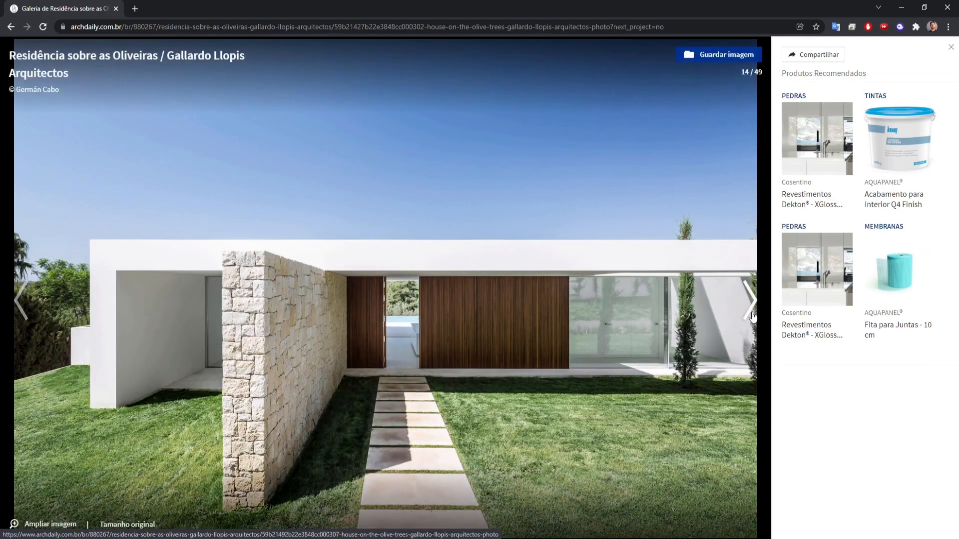
{"action": "left_click", "coordinate": [461, 349]}
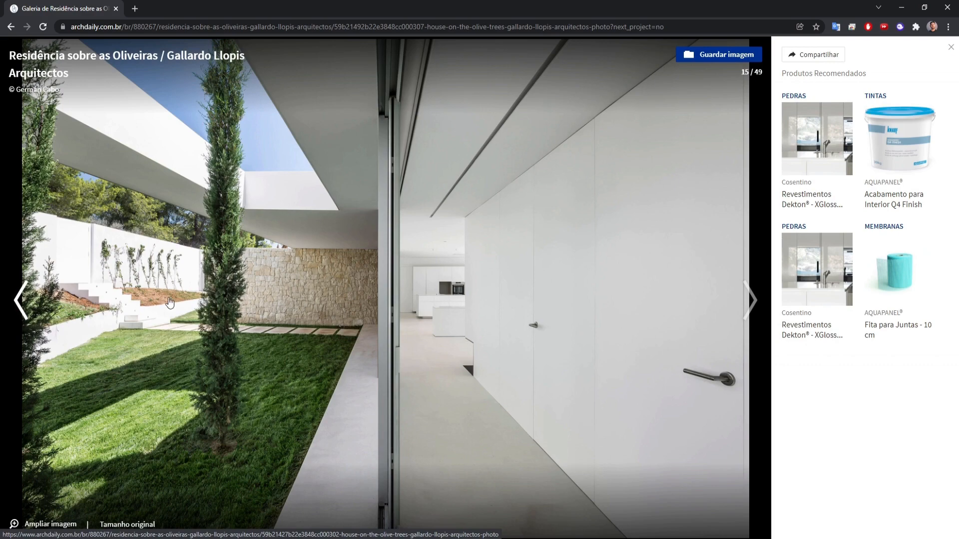
{"action": "left_click", "coordinate": [750, 318]}
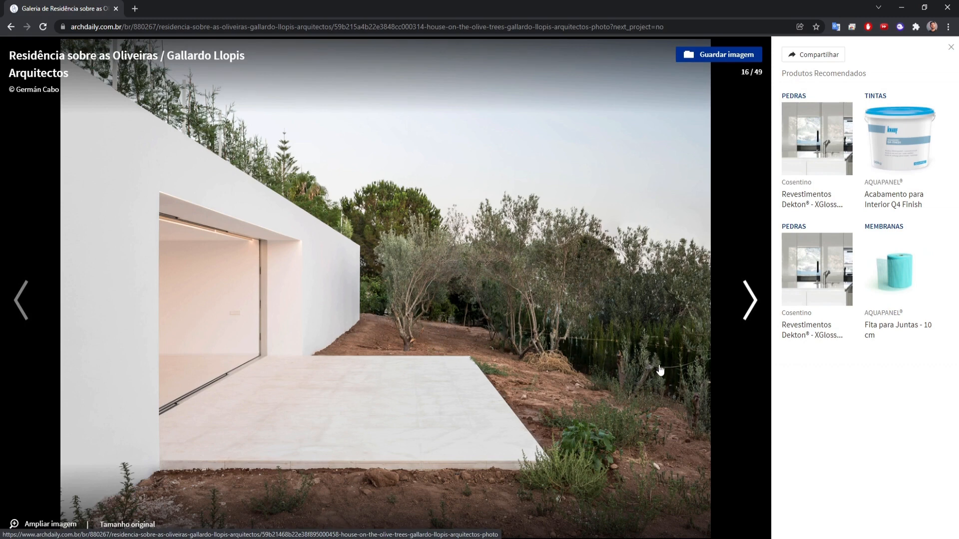
{"action": "left_click", "coordinate": [698, 365]}
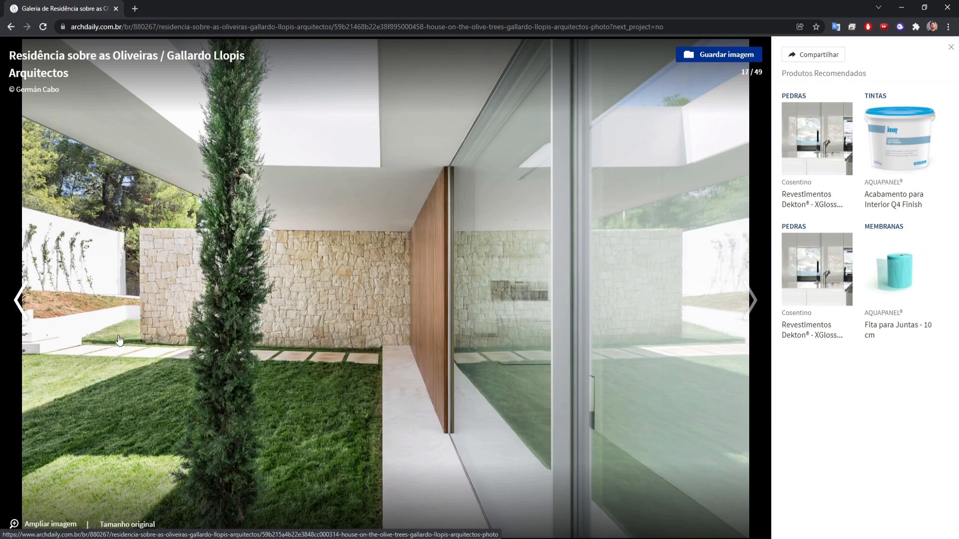
{"action": "left_click", "coordinate": [751, 301]}
{"action": "left_click", "coordinate": [752, 315]}
{"action": "left_click", "coordinate": [752, 315]}
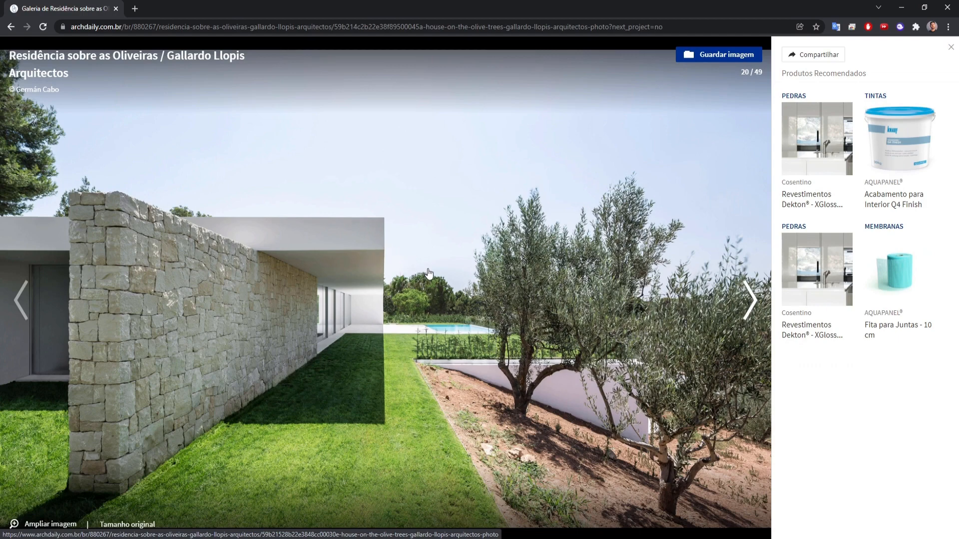
{"action": "left_click", "coordinate": [415, 335]}
{"action": "left_click", "coordinate": [471, 294]}
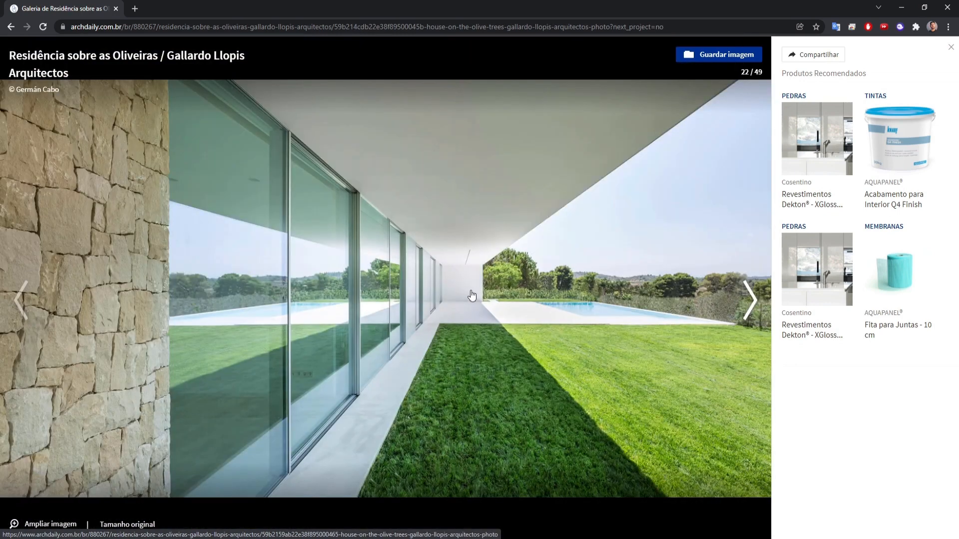
{"action": "left_click", "coordinate": [441, 380]}
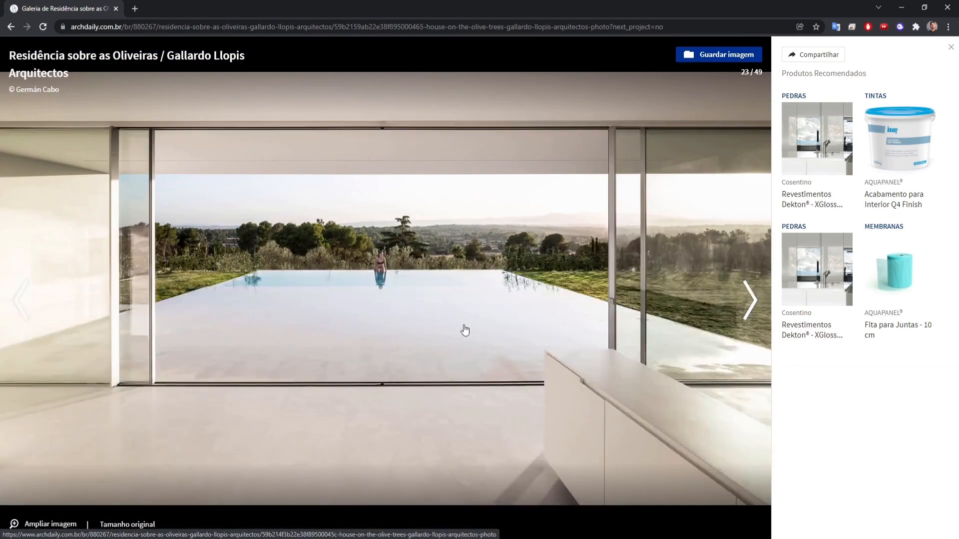
{"action": "left_click", "coordinate": [280, 299]}
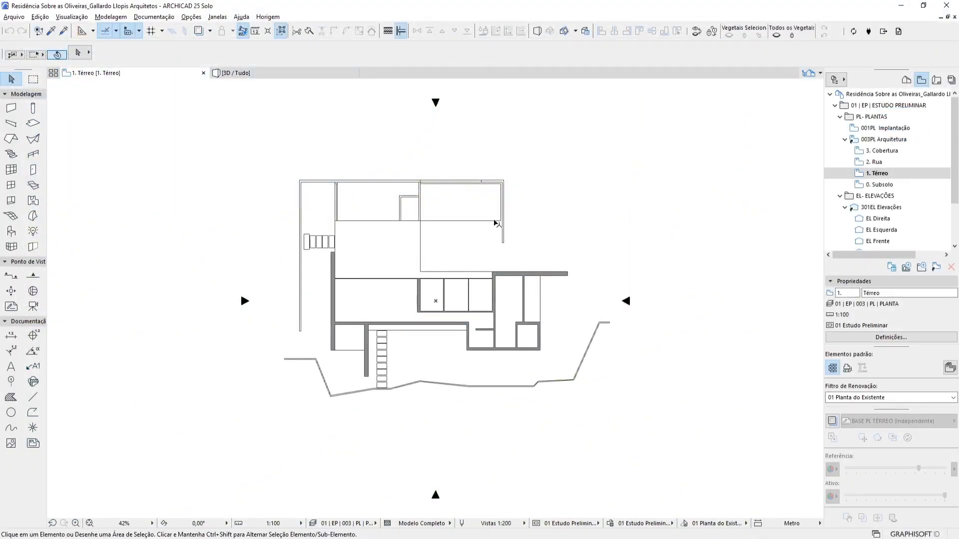
Step: Switch to Archicad and show the BASE PL TÉRREO trace reference in the Térreo plan, using the uniform colour R:255 G:0 B:0
{"action": "left_click", "coordinate": [831, 421]}
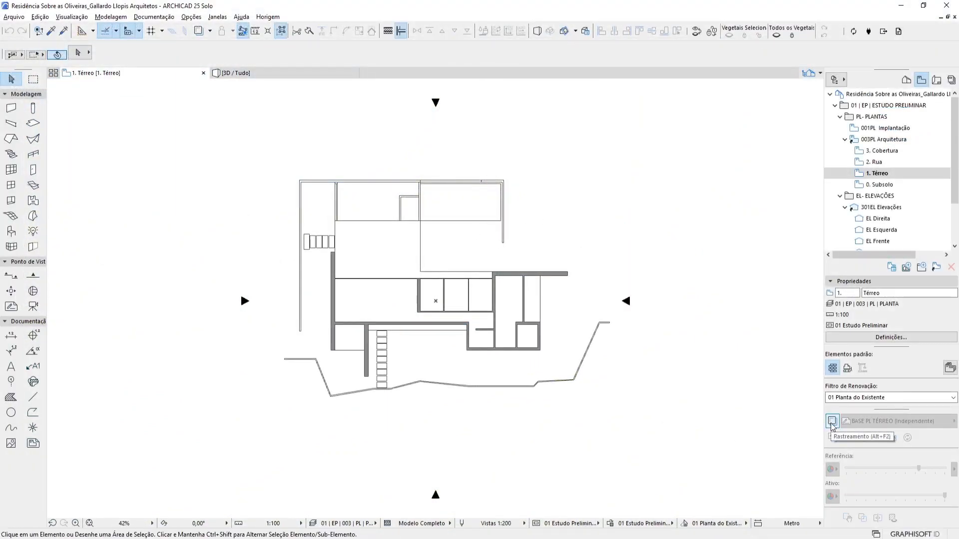
{"action": "left_click", "coordinate": [832, 469]}
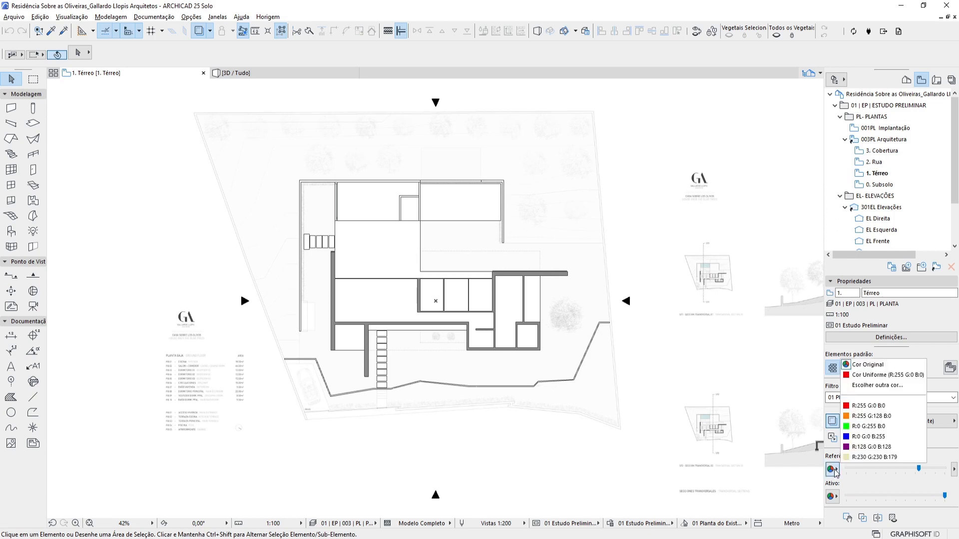
{"action": "left_click", "coordinate": [874, 379]}
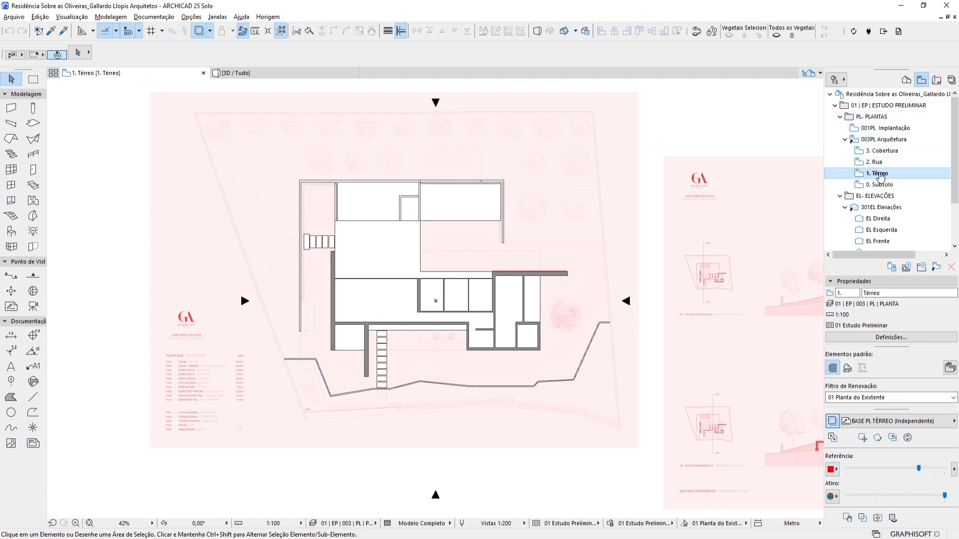
Step: Review the Térreo view's settings and close them without making changes
{"action": "left_click", "coordinate": [899, 342]}
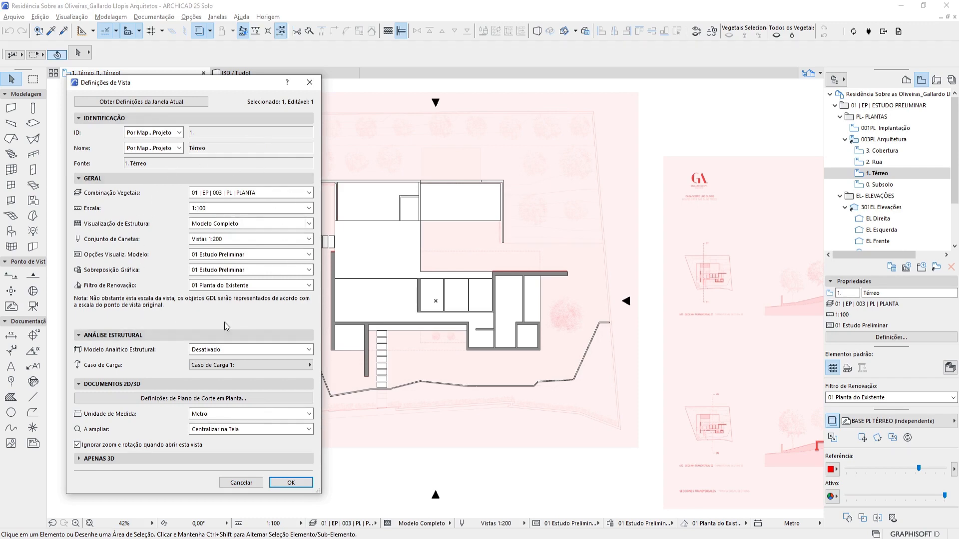
{"action": "left_click", "coordinate": [242, 482]}
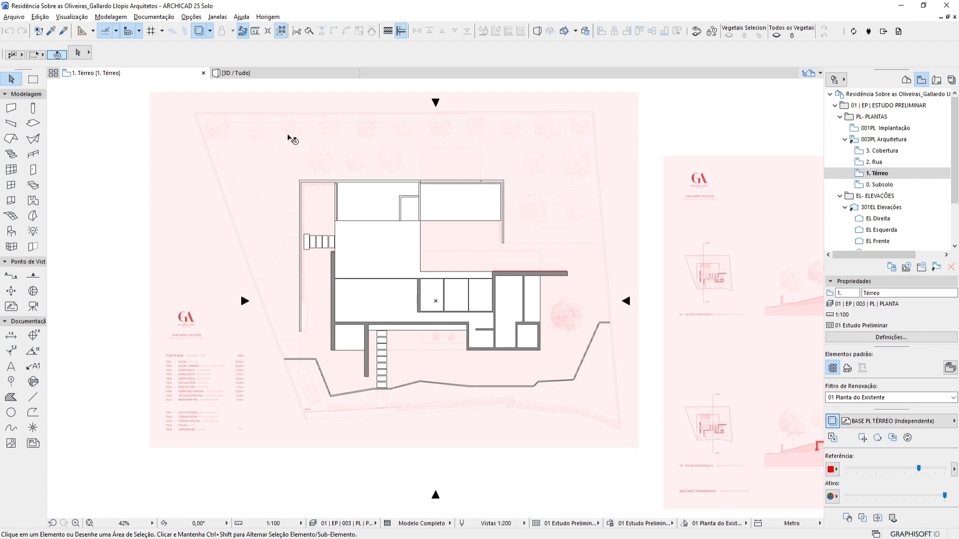
Step: Examine the site boundary, its corners and the contour lines on the traced base drawing around the house
{"action": "scroll", "coordinate": [225, 125], "scroll_direction": "up", "scroll_amount": 3}
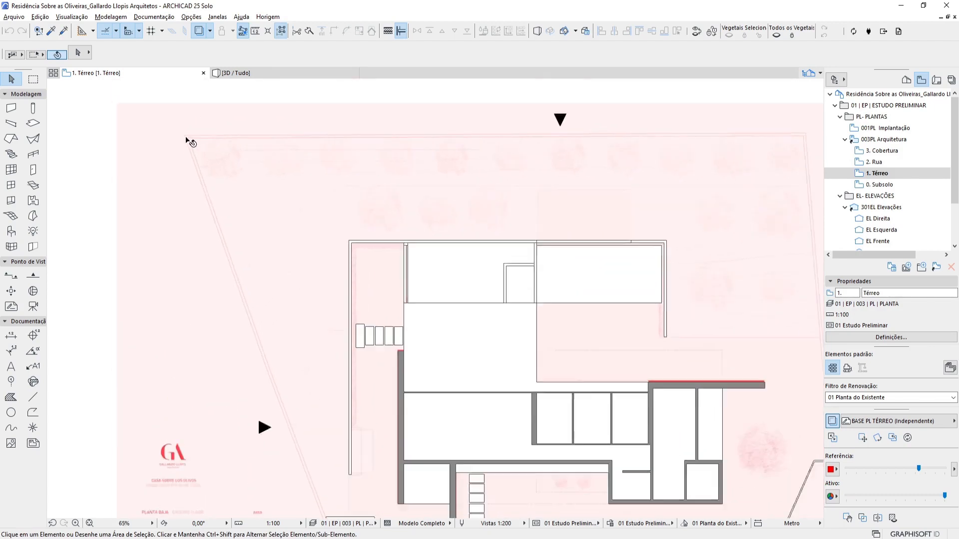
{"action": "scroll", "coordinate": [190, 142], "scroll_direction": "down", "scroll_amount": 3}
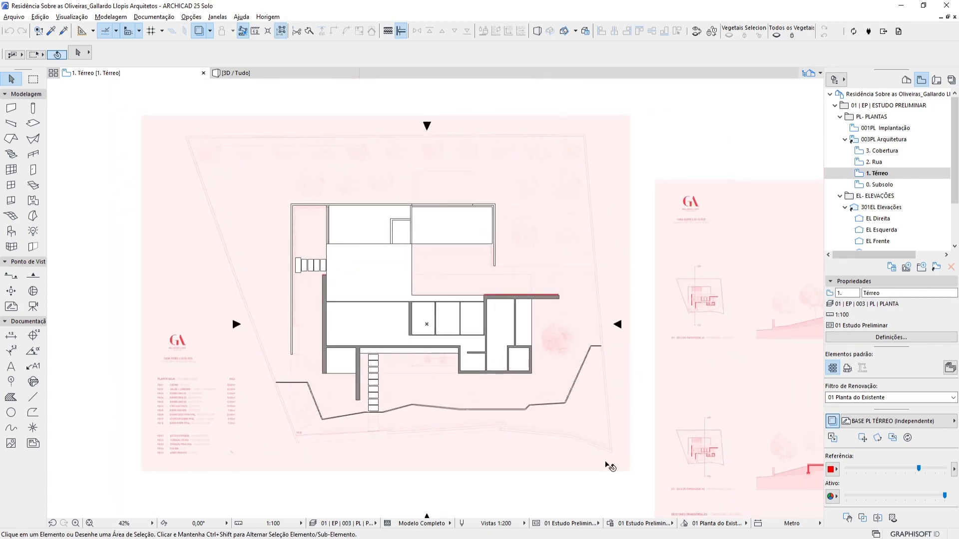
{"action": "scroll", "coordinate": [610, 467], "scroll_direction": "up", "scroll_amount": 4}
{"action": "middle_click_drag", "start_coordinate": [358, 403], "coordinate": [576, 376]}
{"action": "scroll", "coordinate": [289, 356], "scroll_direction": "down", "scroll_amount": 3}
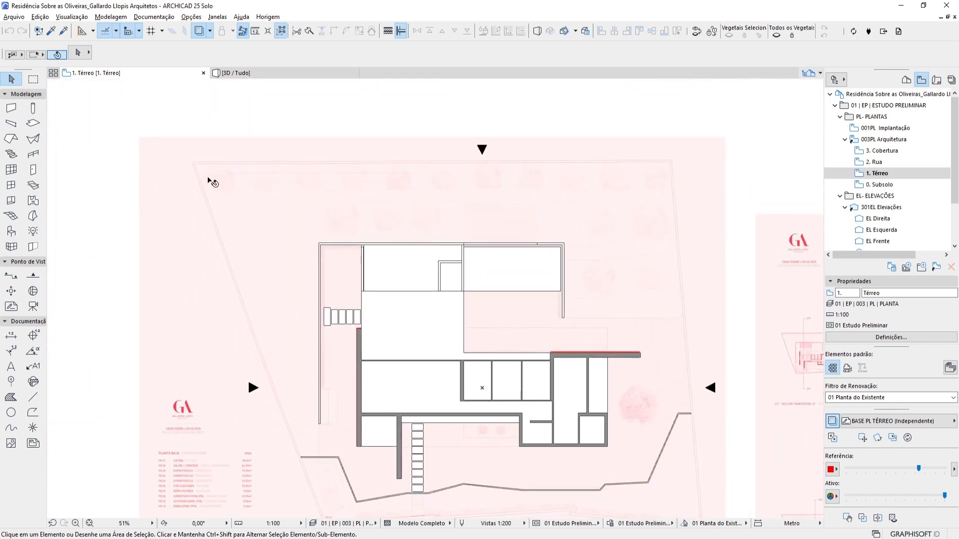
{"action": "scroll", "coordinate": [200, 170], "scroll_direction": "up", "scroll_amount": 4}
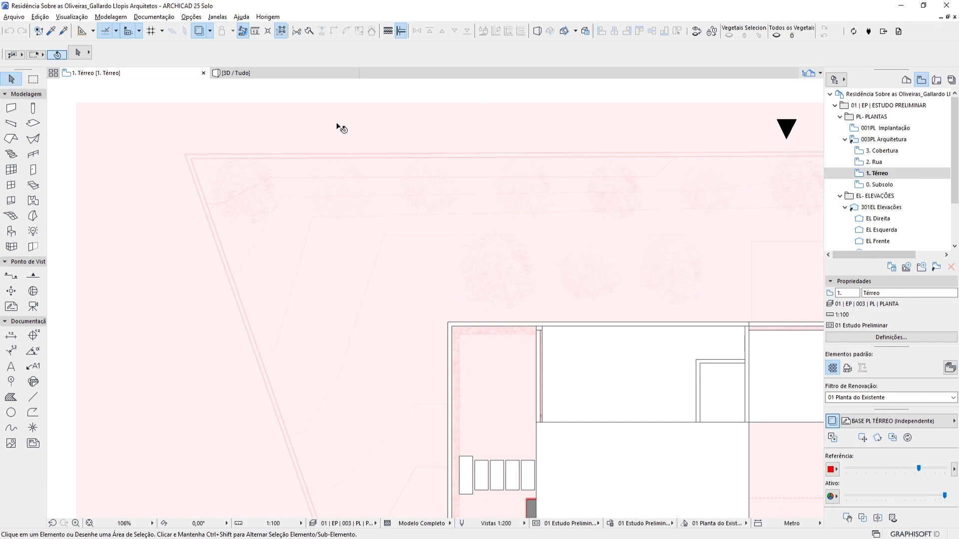
{"action": "scroll", "coordinate": [356, 168], "scroll_direction": "down", "scroll_amount": 2}
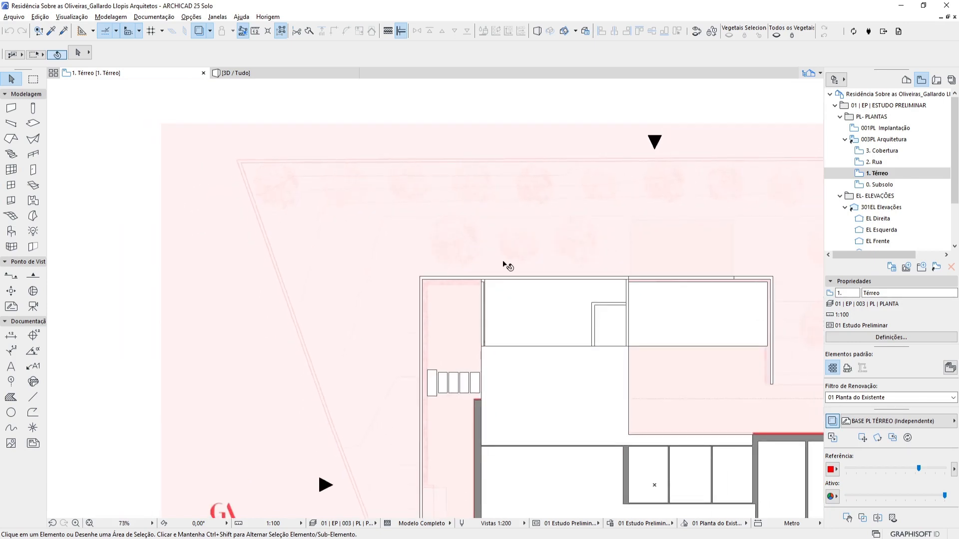
{"action": "scroll", "coordinate": [276, 171], "scroll_direction": "up", "scroll_amount": 4}
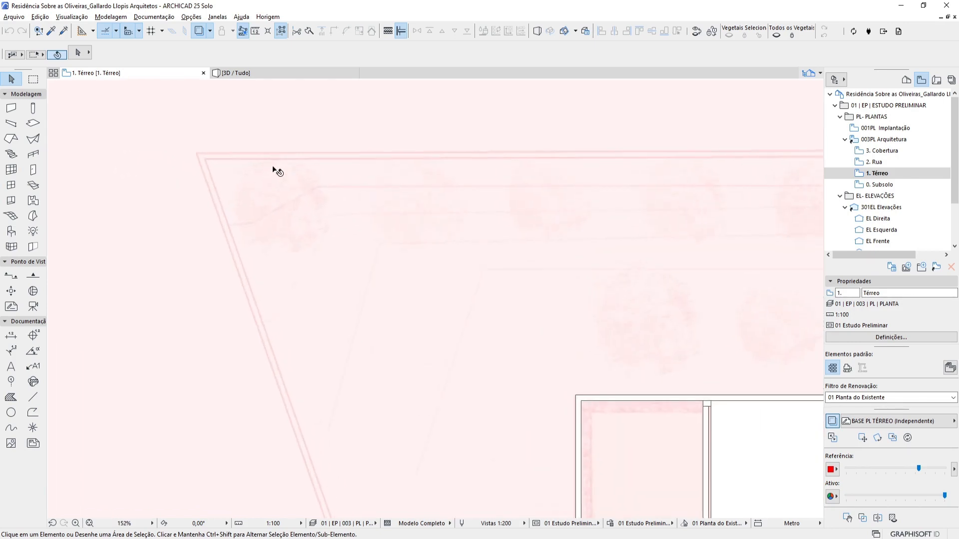
{"action": "left_click", "coordinate": [35, 397]}
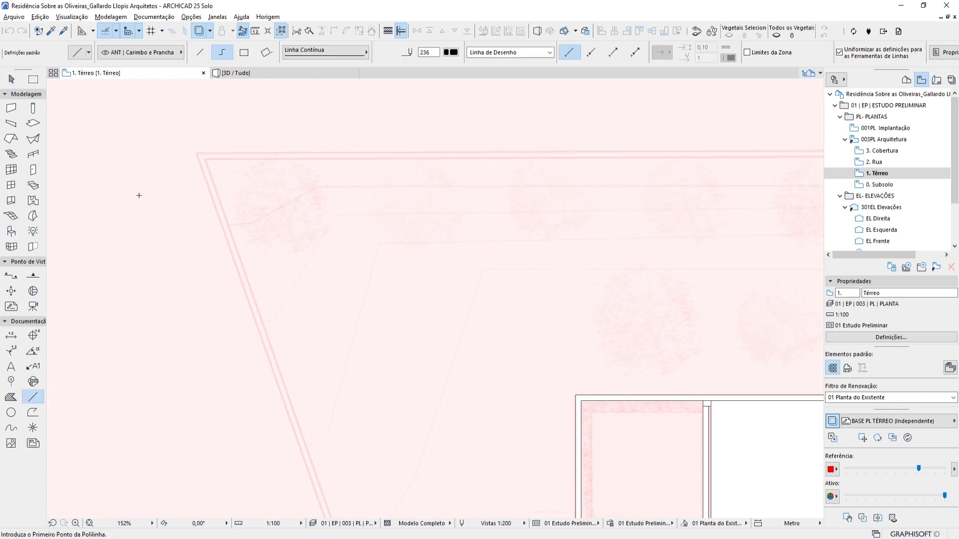
{"action": "left_click", "coordinate": [195, 153]}
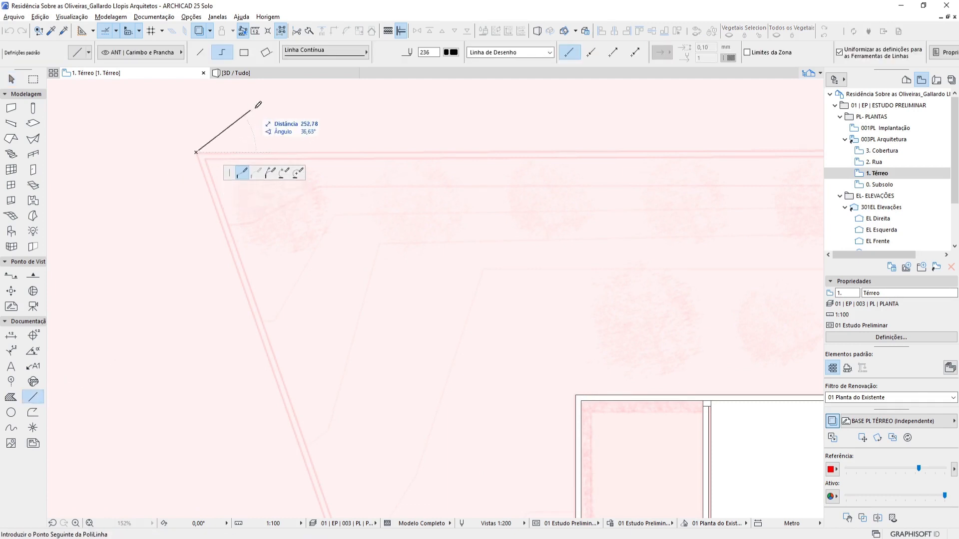
{"action": "scroll", "coordinate": [413, 145], "scroll_direction": "down", "scroll_amount": 4}
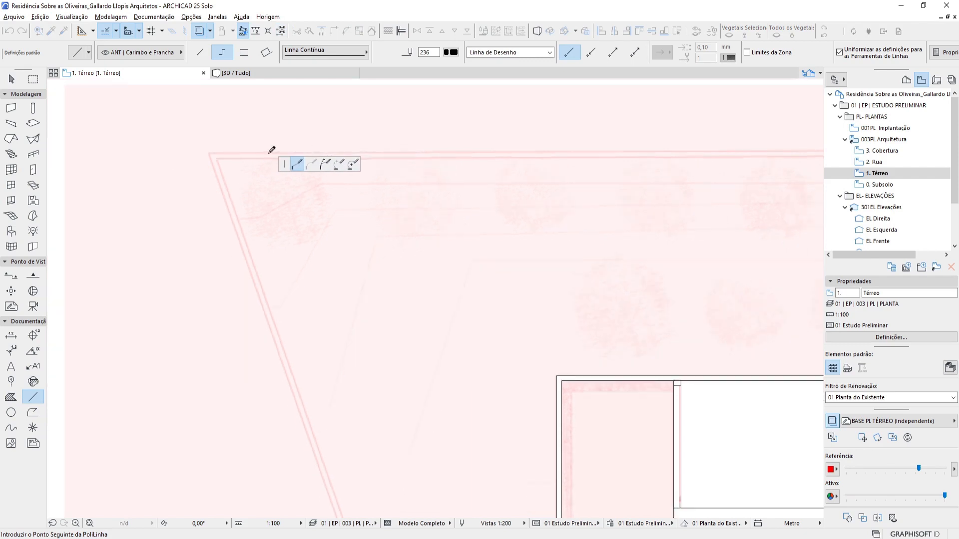
{"action": "scroll", "coordinate": [764, 150], "scroll_direction": "up", "scroll_amount": 3}
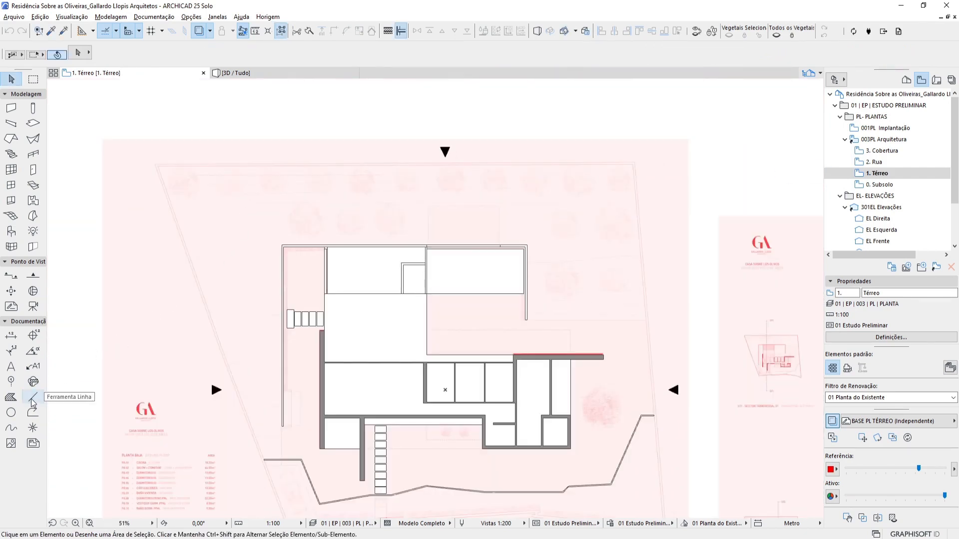
Step: Draw an open five-segment polyline with the Line tool across the upper-left corner of the site on the Térreo plan
{"action": "left_click", "coordinate": [33, 397]}
{"action": "left_click", "coordinate": [235, 166]}
{"action": "left_click", "coordinate": [179, 202]}
{"action": "left_click", "coordinate": [160, 256]}
{"action": "left_click", "coordinate": [242, 270]}
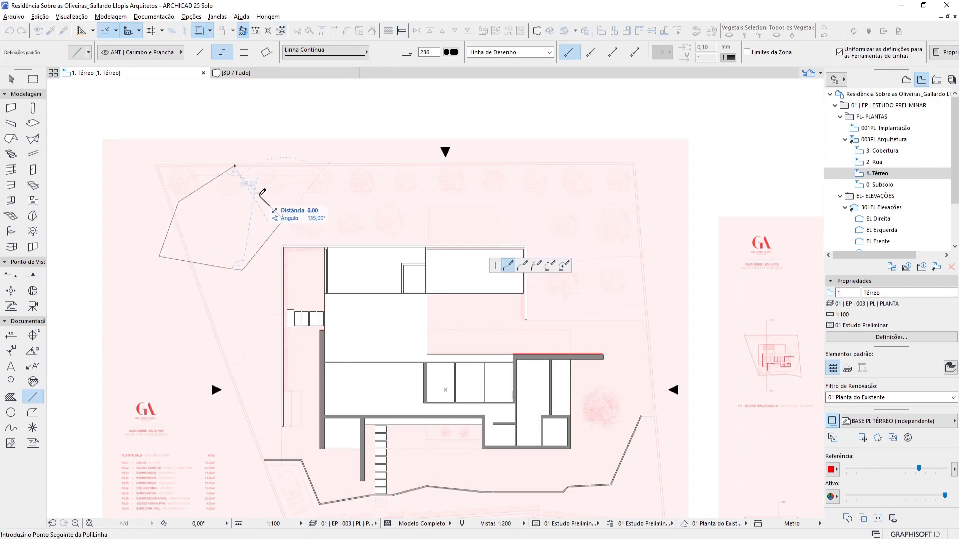
{"action": "double_click", "coordinate": [259, 195]}
{"action": "key", "text": "Escape"}
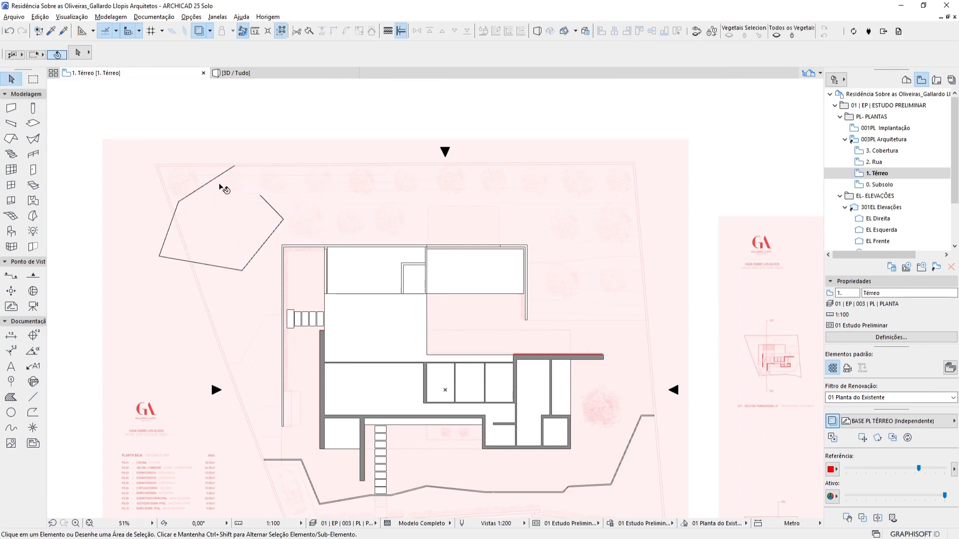
Step: Go through the Subsolo, Térreo and Rua plans to check on which storeys the polyline is displayed, ending on Subsolo
{"action": "double_click", "coordinate": [879, 184]}
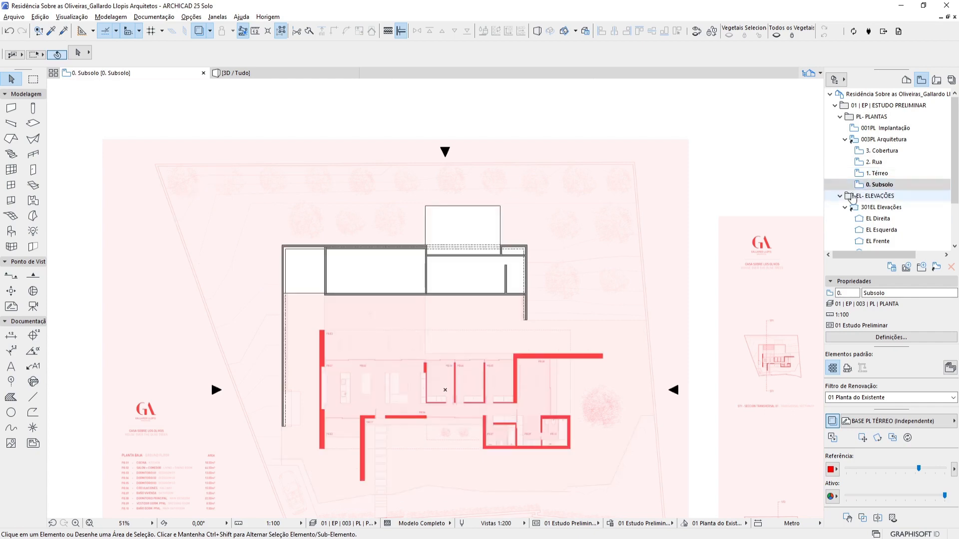
{"action": "double_click", "coordinate": [880, 174]}
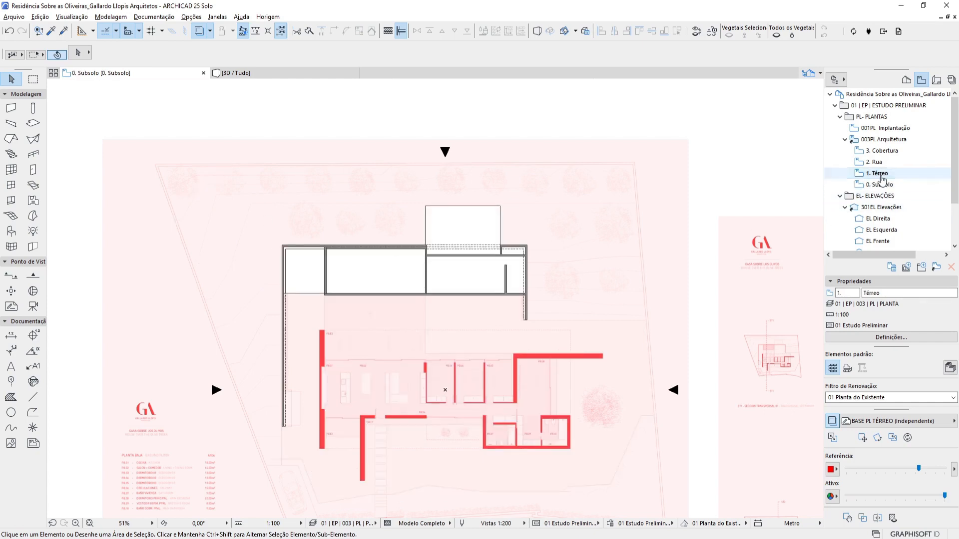
{"action": "double_click", "coordinate": [876, 163]}
{"action": "double_click", "coordinate": [884, 186]}
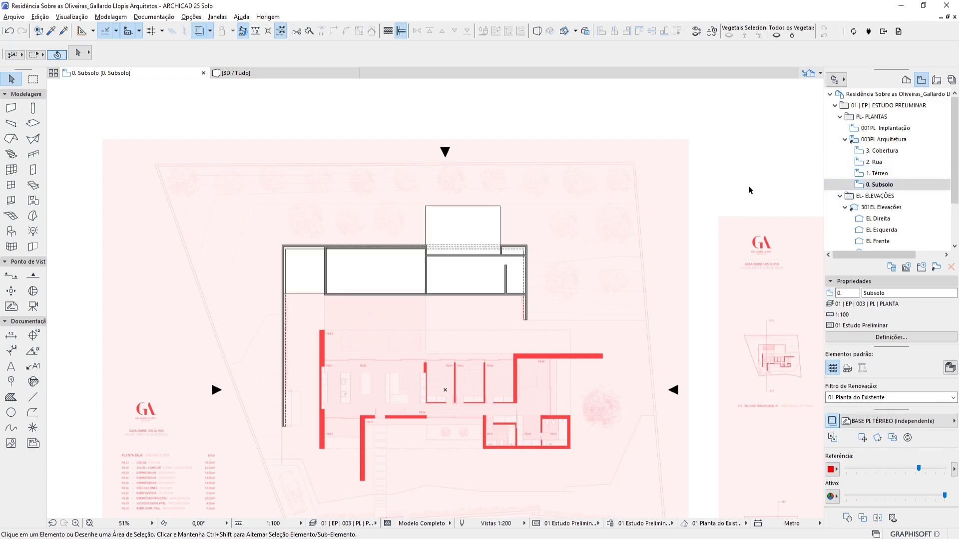
Step: Return to the Térreo plan and erase the vertical and horizontal guide lines laid across it
{"action": "double_click", "coordinate": [881, 174]}
{"action": "left_click", "coordinate": [32, 397]}
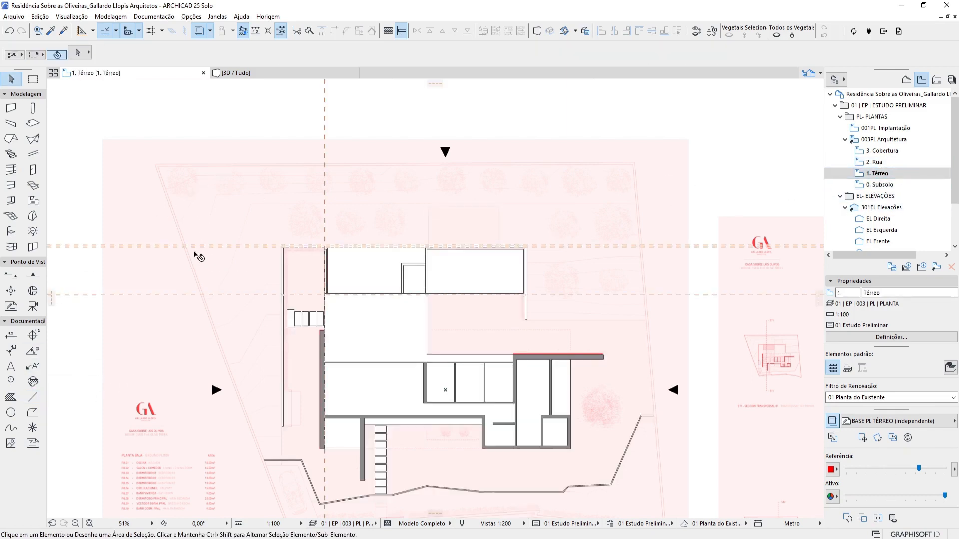
{"action": "left_click", "coordinate": [93, 31]}
{"action": "left_click", "coordinate": [118, 73]}
{"action": "left_click_drag", "start_coordinate": [240, 156], "coordinate": [201, 326]}
{"action": "left_click_drag", "start_coordinate": [170, 356], "coordinate": [471, 265]}
{"action": "scroll", "coordinate": [457, 240], "scroll_direction": "down", "scroll_amount": 6}
{"action": "left_click_drag", "start_coordinate": [544, 212], "coordinate": [450, 244]}
{"action": "key", "text": "Escape"}
{"action": "scroll", "coordinate": [423, 227], "scroll_direction": "up", "scroll_amount": 1}
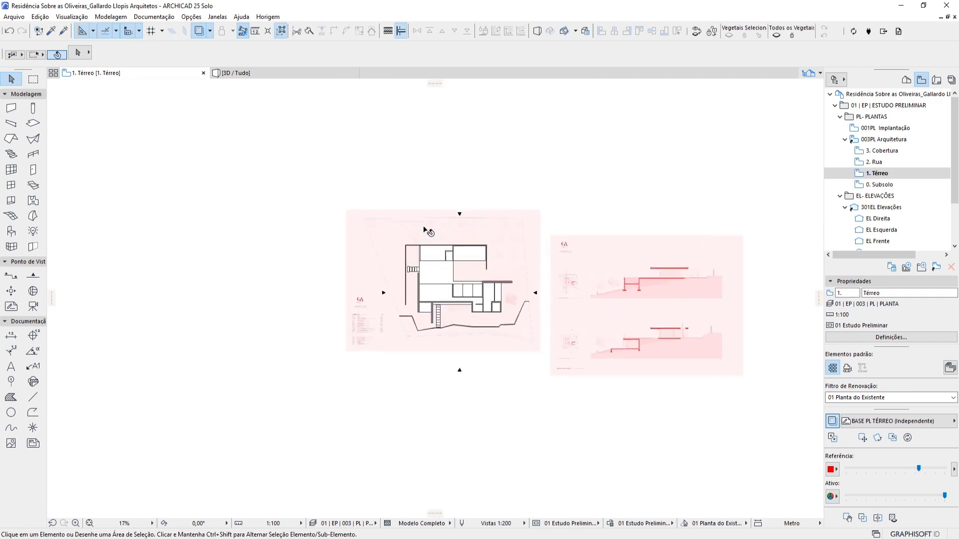
Step: Place a diagonal guide line segment across the upper-left corner of the site on the Térreo plan
{"action": "scroll", "coordinate": [423, 229], "scroll_direction": "up", "scroll_amount": 2}
{"action": "key", "text": "alt+l"}
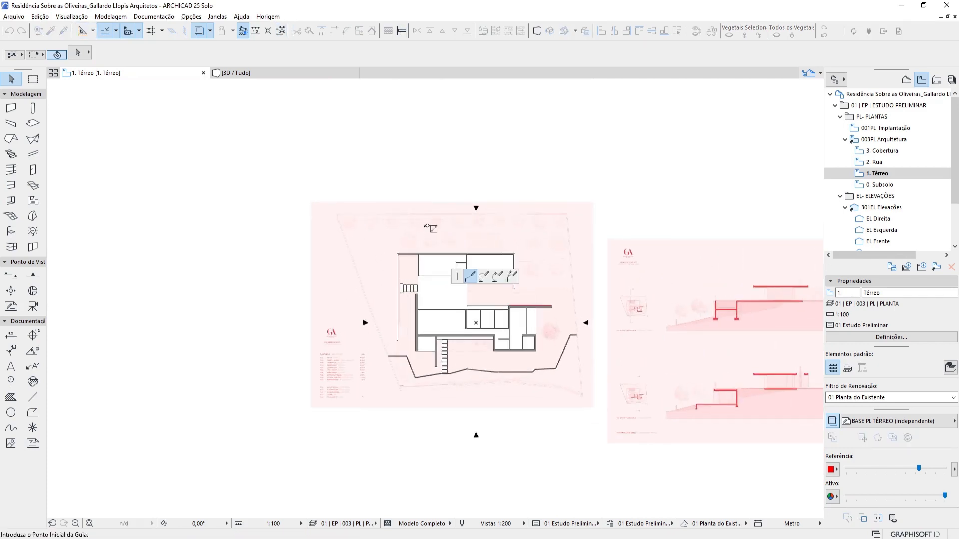
{"action": "scroll", "coordinate": [393, 230], "scroll_direction": "up", "scroll_amount": 4}
{"action": "left_click", "coordinate": [407, 152]}
{"action": "left_click", "coordinate": [184, 247]}
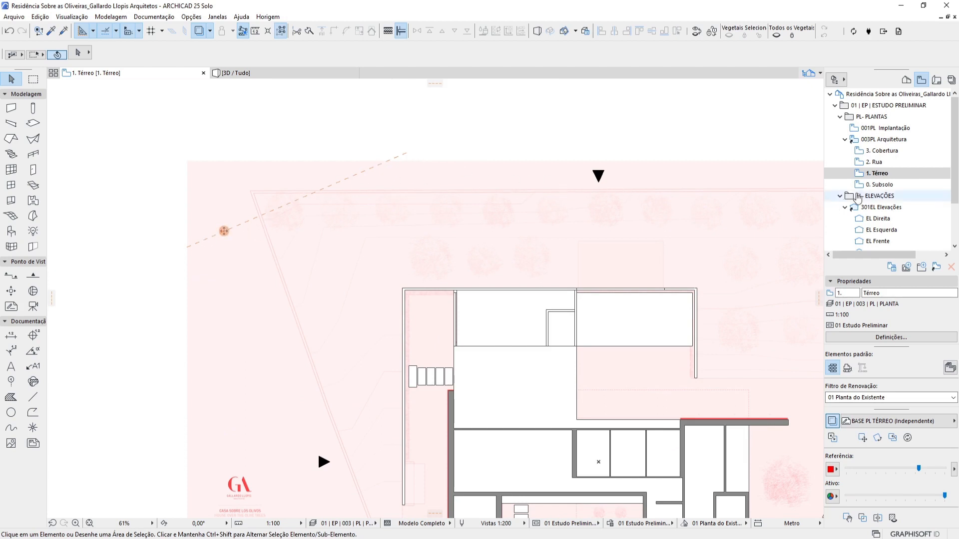
Step: Check the Subsolo, Rua and Térreo plans for the storeys on which the diagonal guide segment is displayed, ending on Térreo
{"action": "left_click", "coordinate": [891, 185]}
{"action": "double_click", "coordinate": [893, 185]}
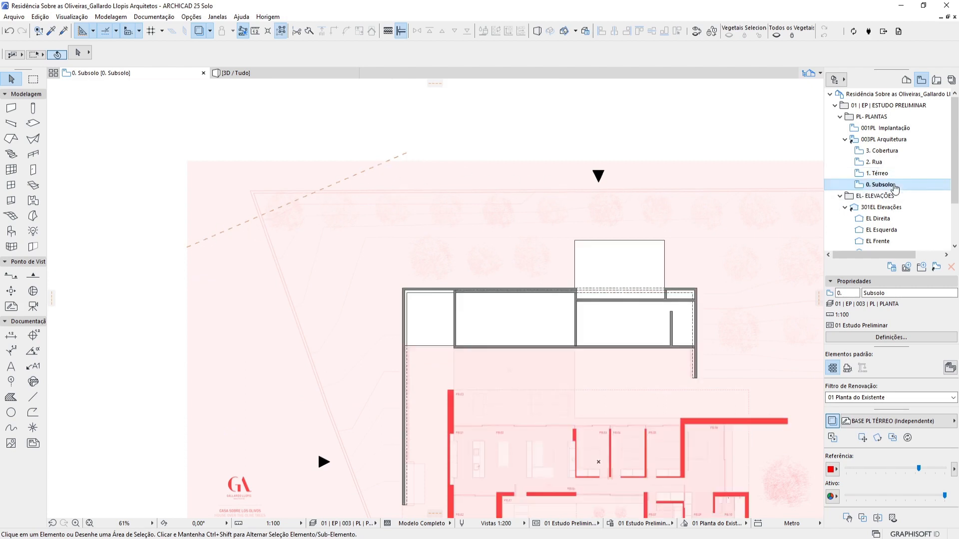
{"action": "left_click", "coordinate": [881, 163]}
{"action": "double_click", "coordinate": [881, 163]}
{"action": "left_click", "coordinate": [914, 174]}
{"action": "double_click", "coordinate": [901, 175]}
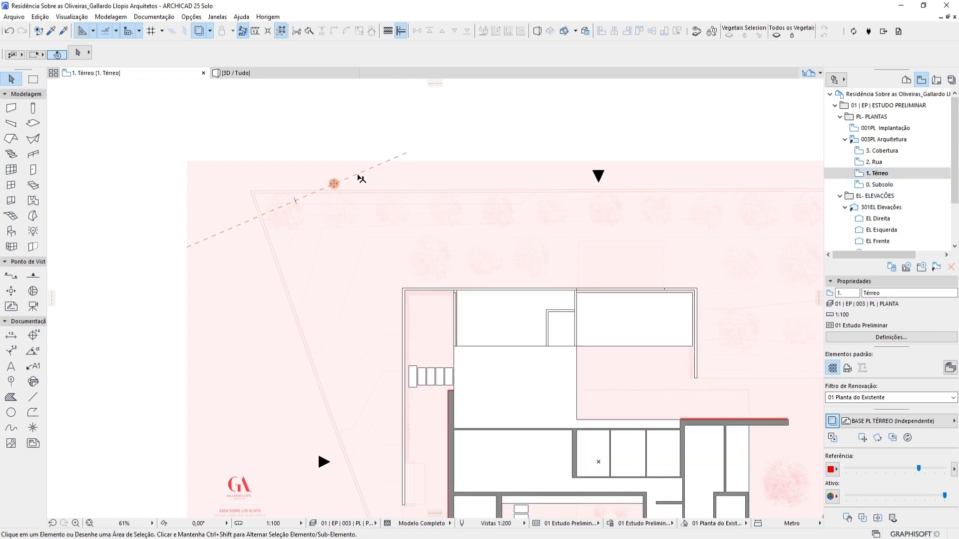
Step: Erase the diagonal guide segment at the site's upper-left corner
{"action": "left_click", "coordinate": [93, 35]}
{"action": "left_click", "coordinate": [120, 74]}
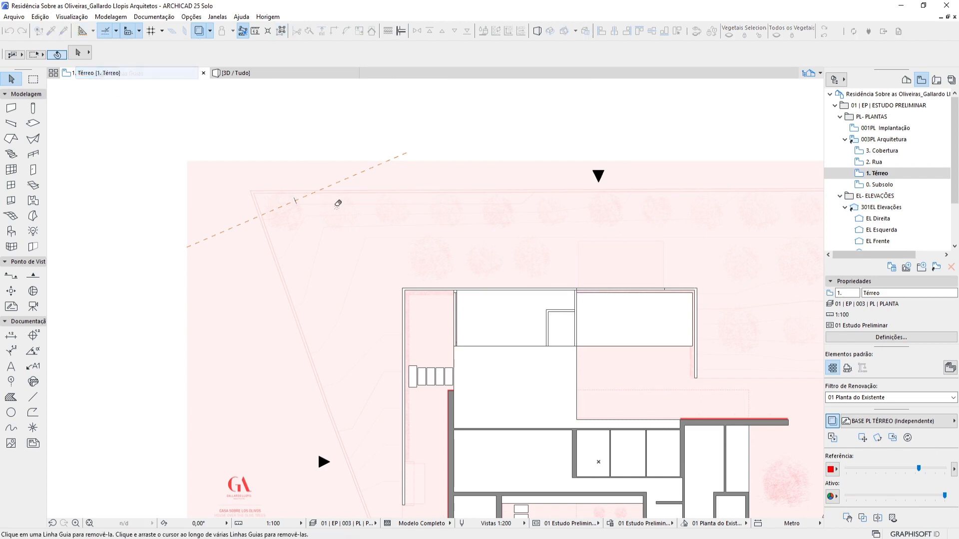
{"action": "left_click", "coordinate": [264, 189]}
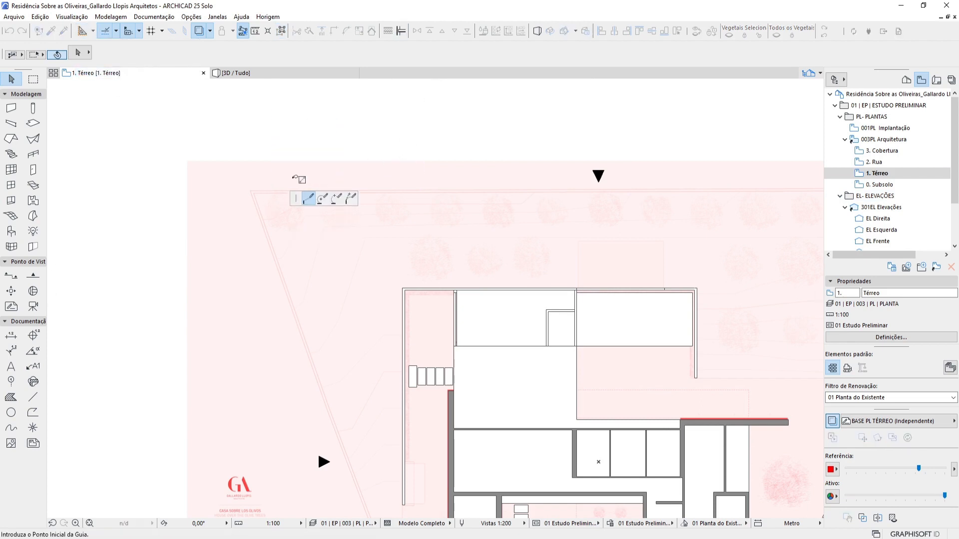
Step: Place a centre-point arc guide near the site's upper-left corner and erase it again
{"action": "left_click", "coordinate": [318, 202]}
{"action": "left_click", "coordinate": [255, 170]}
{"action": "left_click", "coordinate": [400, 150]}
{"action": "left_click", "coordinate": [312, 255]}
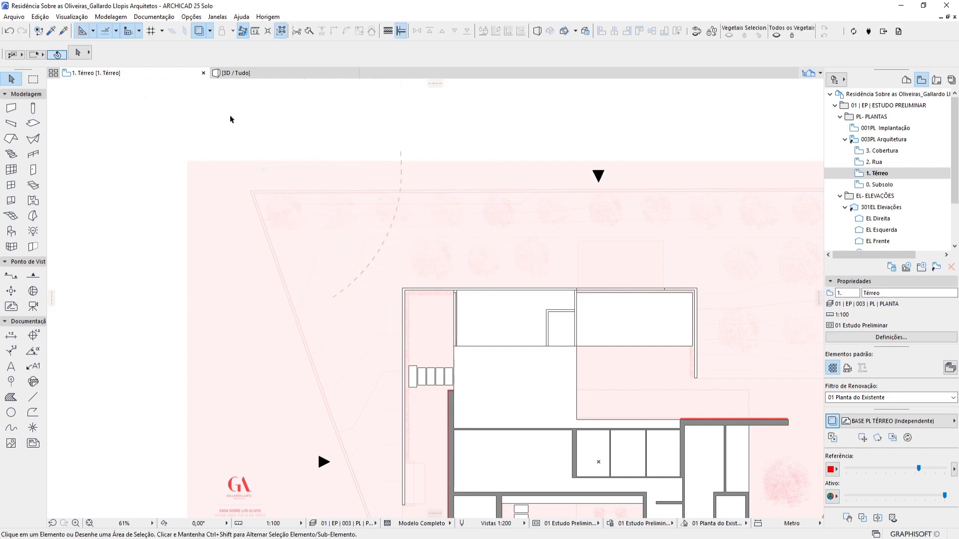
{"action": "left_click", "coordinate": [97, 33]}
{"action": "left_click", "coordinate": [105, 73]}
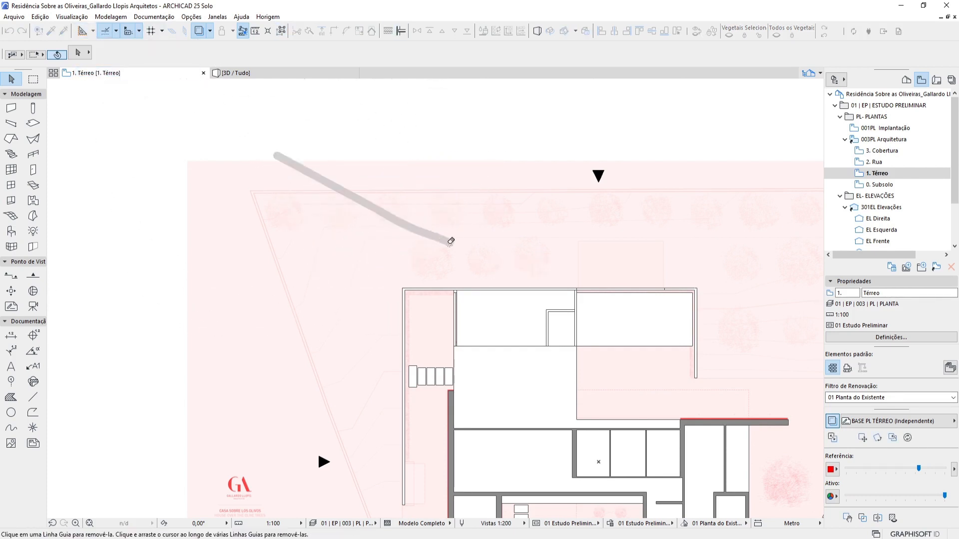
Step: Place vertical guide lines at the site's upper-left corner and the house's left outer wall, and a horizontal one along the upper outer wall
{"action": "scroll", "coordinate": [327, 289], "scroll_direction": "down", "scroll_amount": 2}
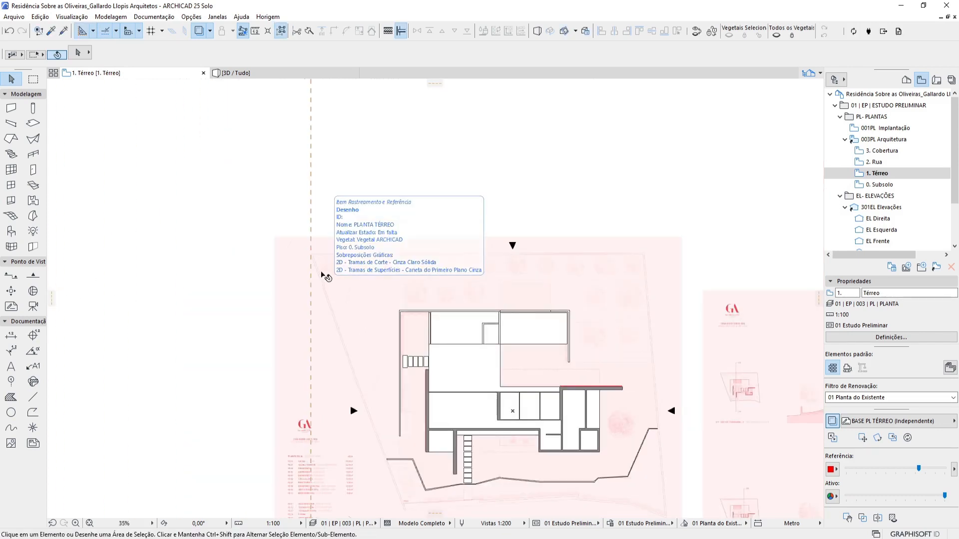
{"action": "scroll", "coordinate": [326, 280], "scroll_direction": "up", "scroll_amount": 2}
{"action": "left_click_drag", "start_coordinate": [52, 298], "coordinate": [402, 340]}
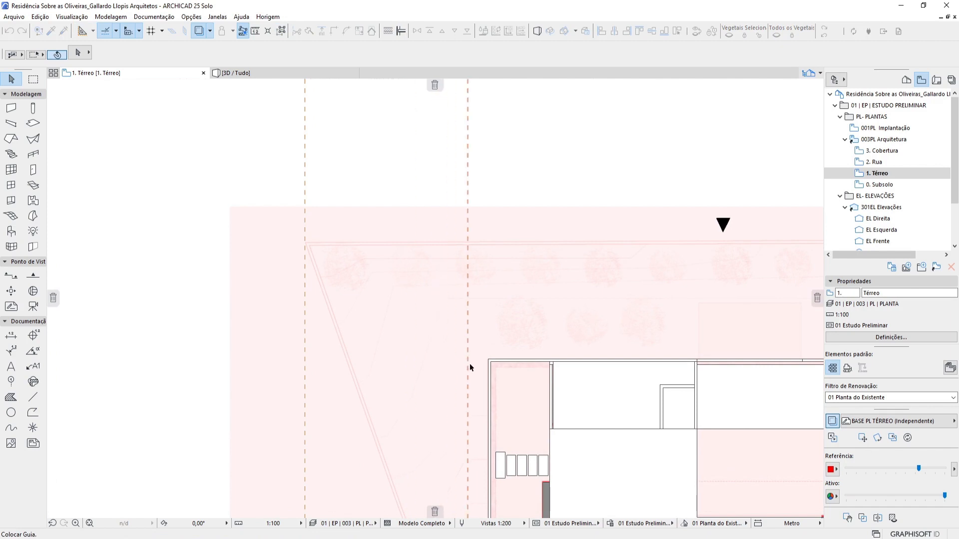
{"action": "left_click", "coordinate": [488, 374]}
{"action": "middle_click_drag", "start_coordinate": [524, 389], "coordinate": [454, 282]}
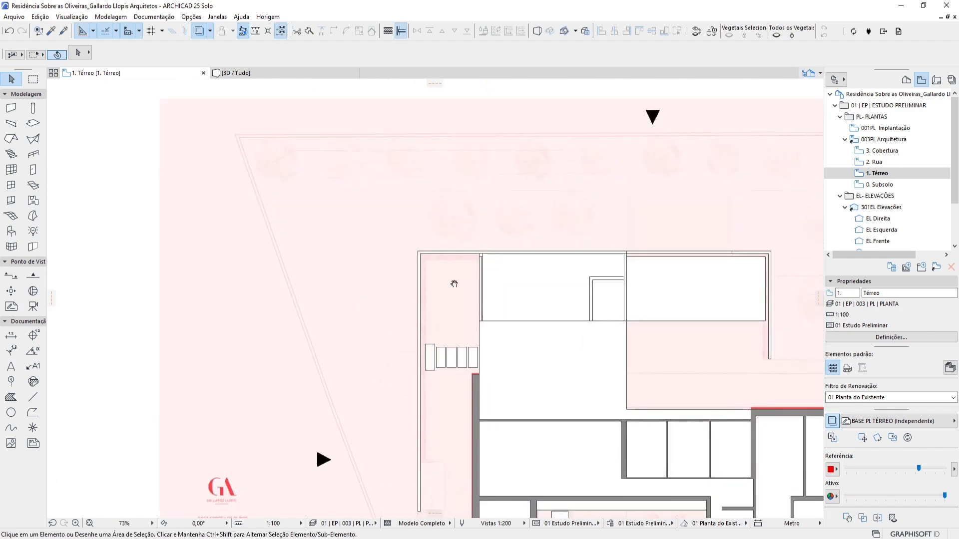
{"action": "scroll", "coordinate": [442, 174], "scroll_direction": "up", "scroll_amount": 3}
{"action": "left_click_drag", "start_coordinate": [431, 80], "coordinate": [447, 127]}
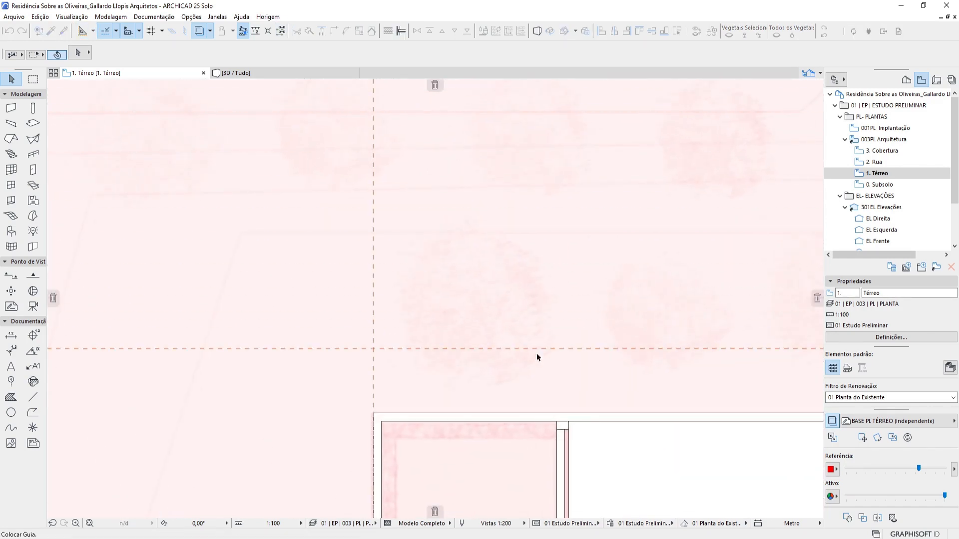
{"action": "left_click", "coordinate": [556, 414]}
{"action": "scroll", "coordinate": [452, 425], "scroll_direction": "down", "scroll_amount": 3}
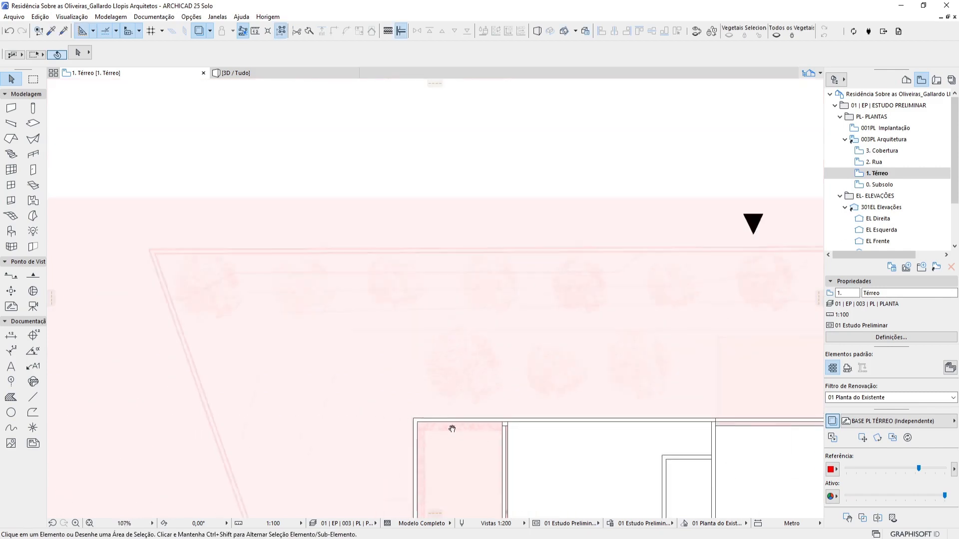
{"action": "middle_click_drag", "start_coordinate": [452, 427], "coordinate": [456, 347]}
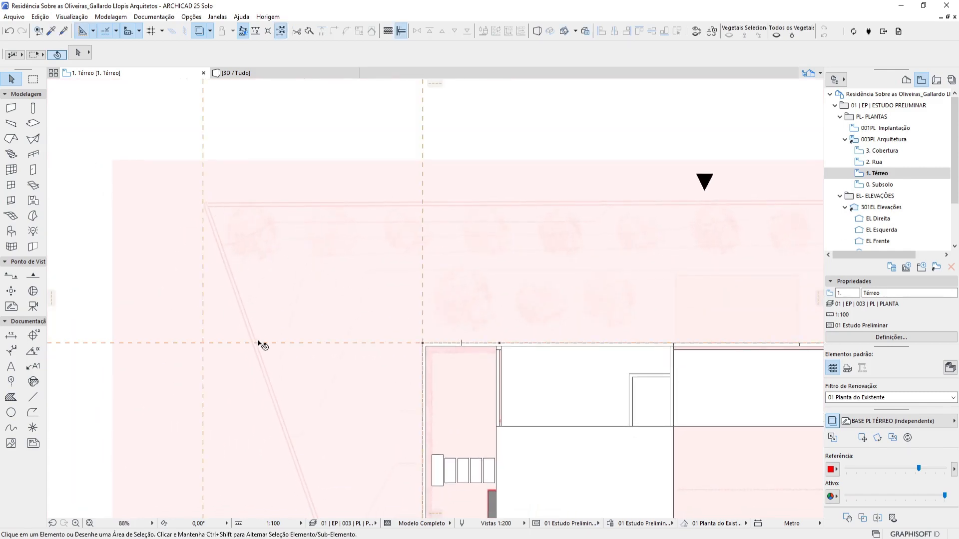
Step: Remove all the guide lines from the Térreo plan
{"action": "left_click_drag", "start_coordinate": [53, 298], "coordinate": [235, 303]}
{"action": "left_click", "coordinate": [116, 31]}
{"action": "left_click", "coordinate": [119, 60]}
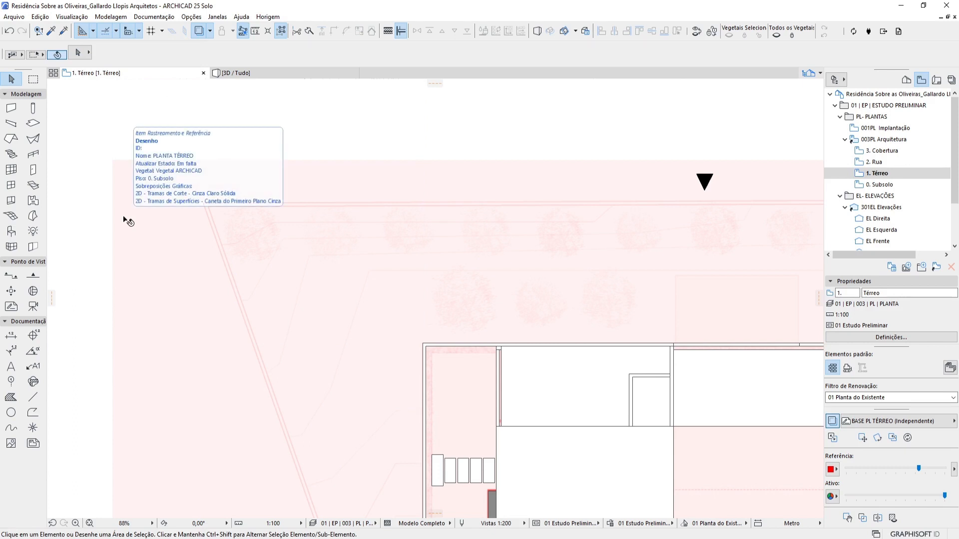
Step: Place a guide line segment along the site's upper boundary, from its upper-left to its upper-right corner
{"action": "key", "text": "shift+l"}
{"action": "scroll", "coordinate": [207, 204], "scroll_direction": "up", "scroll_amount": 3}
{"action": "left_click", "coordinate": [203, 205]}
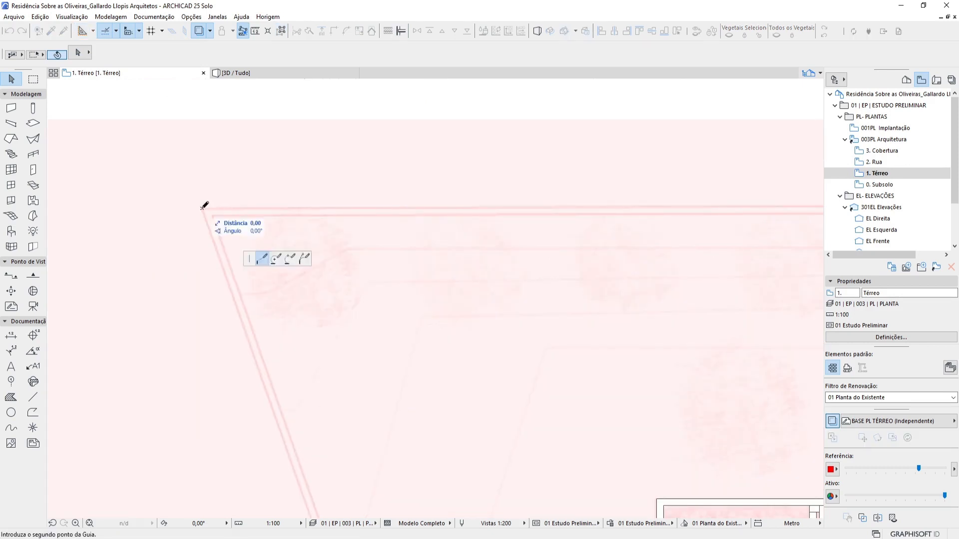
{"action": "scroll", "coordinate": [193, 217], "scroll_direction": "down", "scroll_amount": 5}
{"action": "scroll", "coordinate": [558, 223], "scroll_direction": "up", "scroll_amount": 3}
{"action": "left_click", "coordinate": [622, 206]}
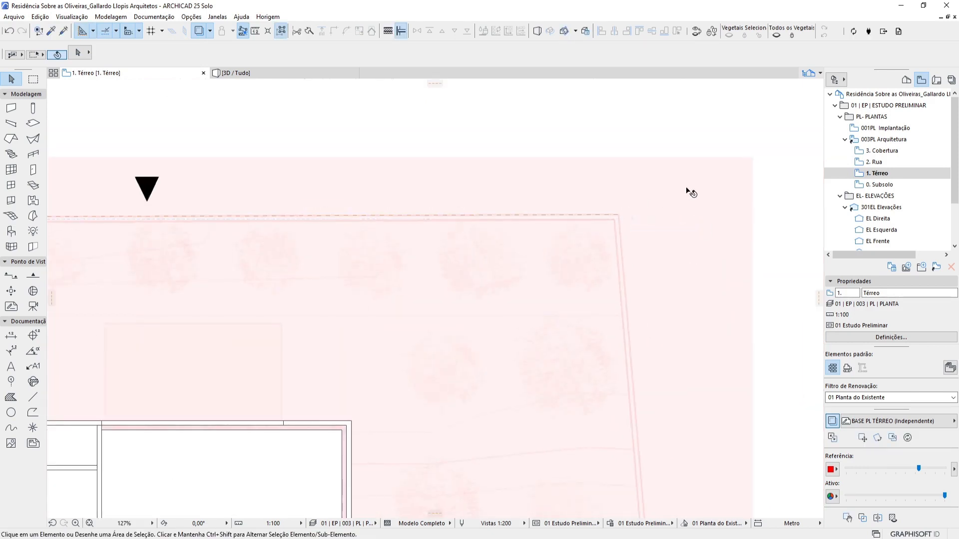
Step: Place a guide line segment along the site's right boundary, from the upper-right corner down to the lower-right corner
{"action": "scroll", "coordinate": [529, 200], "scroll_direction": "down", "scroll_amount": 3}
{"action": "scroll", "coordinate": [652, 207], "scroll_direction": "up", "scroll_amount": 3}
{"action": "key", "text": "shift+l"}
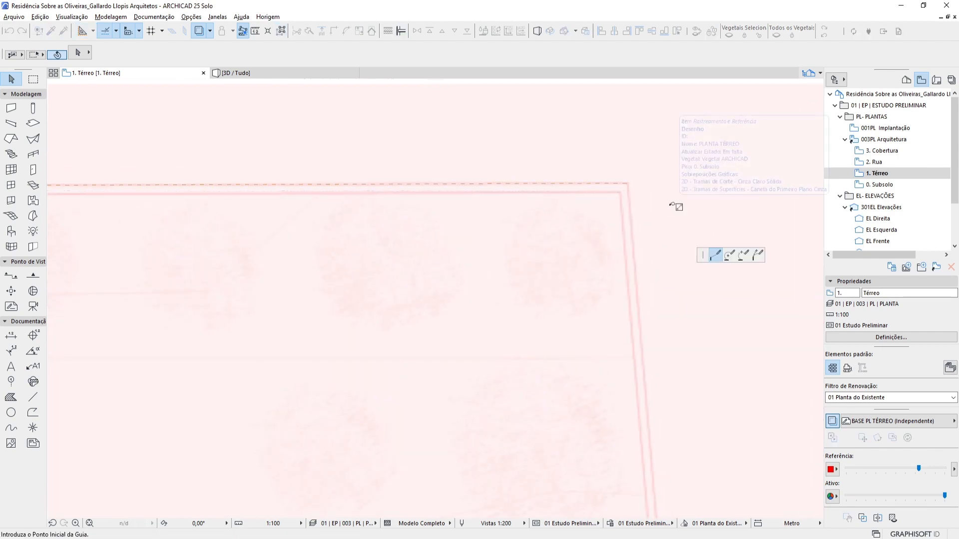
{"action": "left_click", "coordinate": [601, 184]}
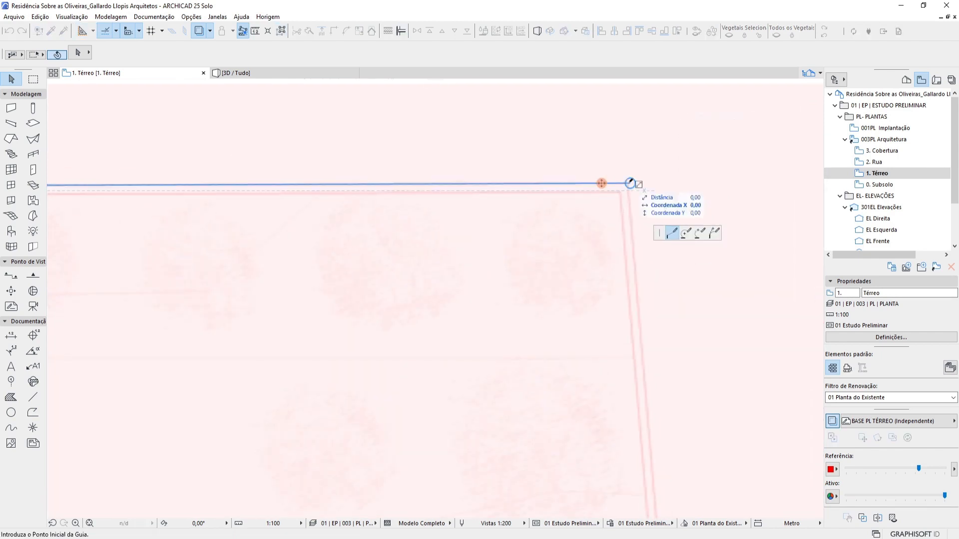
{"action": "left_click", "coordinate": [630, 183]}
{"action": "scroll", "coordinate": [619, 159], "scroll_direction": "down", "scroll_amount": 5}
{"action": "scroll", "coordinate": [654, 377], "scroll_direction": "up", "scroll_amount": 5}
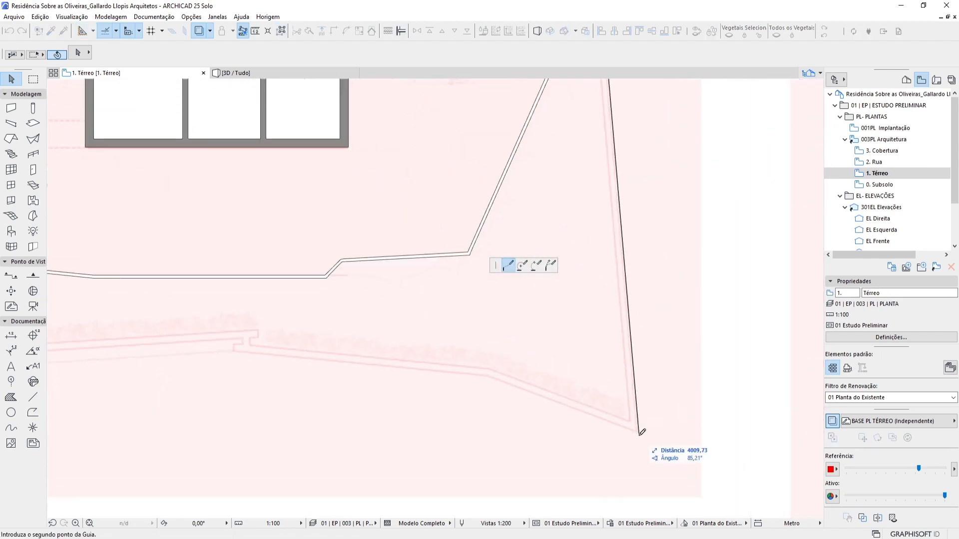
{"action": "left_click", "coordinate": [639, 432]}
{"action": "scroll", "coordinate": [636, 433], "scroll_direction": "down", "scroll_amount": 5}
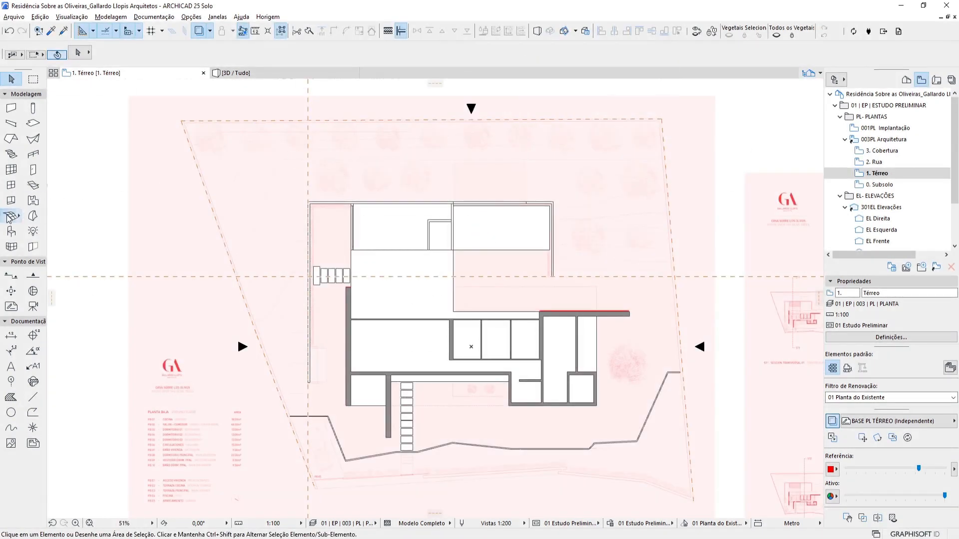
Step: Start the Mesh tool and apply the Terreno Solo favourite to its default settings
{"action": "left_click", "coordinate": [10, 216]}
{"action": "scroll", "coordinate": [522, 267], "scroll_direction": "down", "scroll_amount": 3}
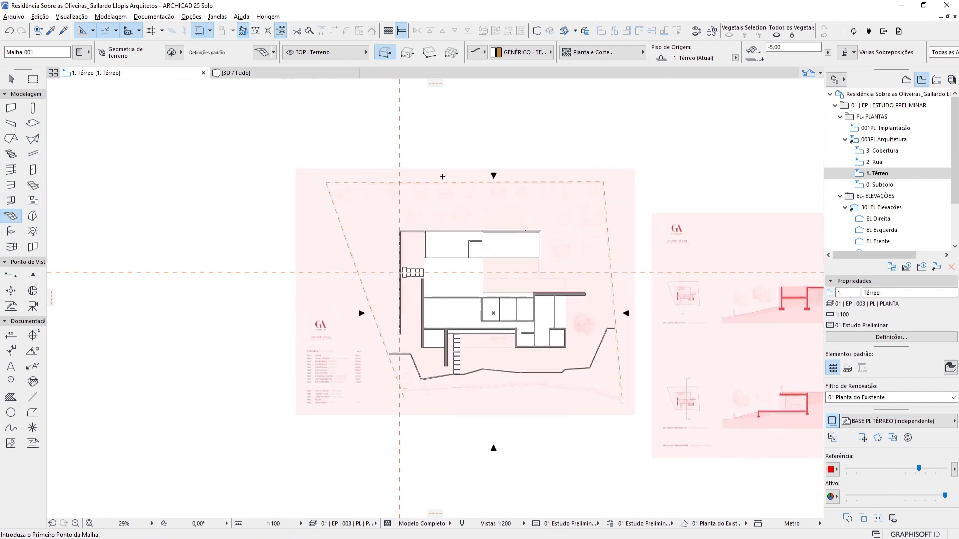
{"action": "key", "text": "ctrl+t"}
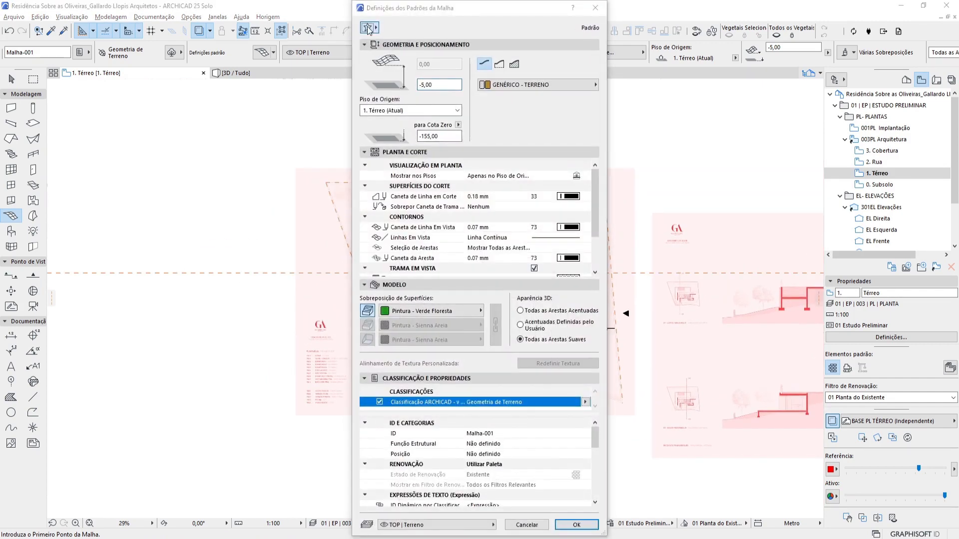
{"action": "left_click", "coordinate": [368, 29]}
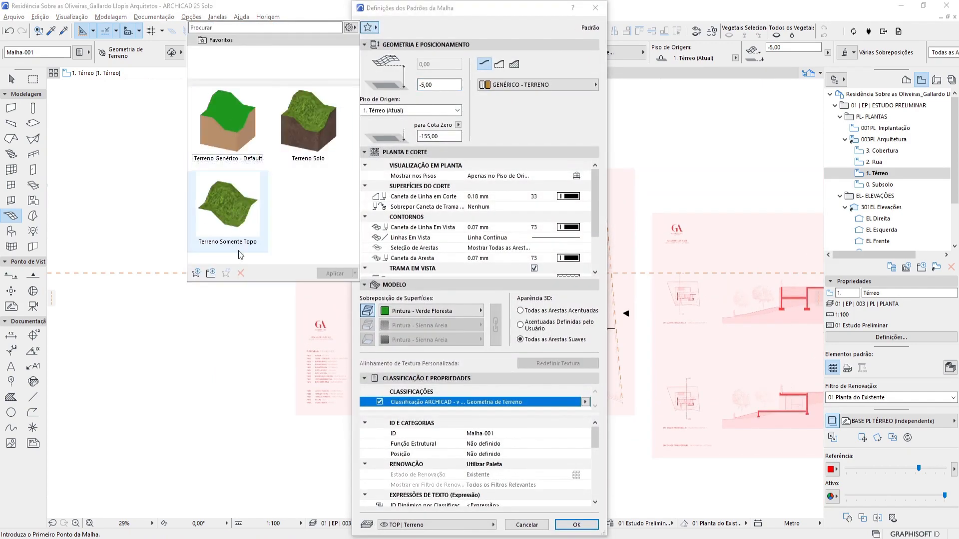
{"action": "left_click", "coordinate": [315, 125]}
{"action": "left_click", "coordinate": [334, 274]}
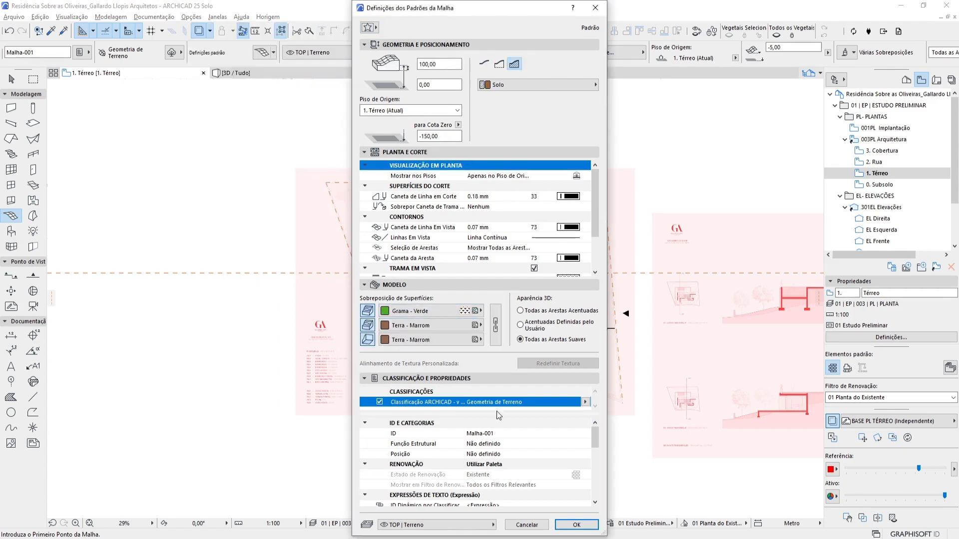
{"action": "left_click", "coordinate": [575, 525]}
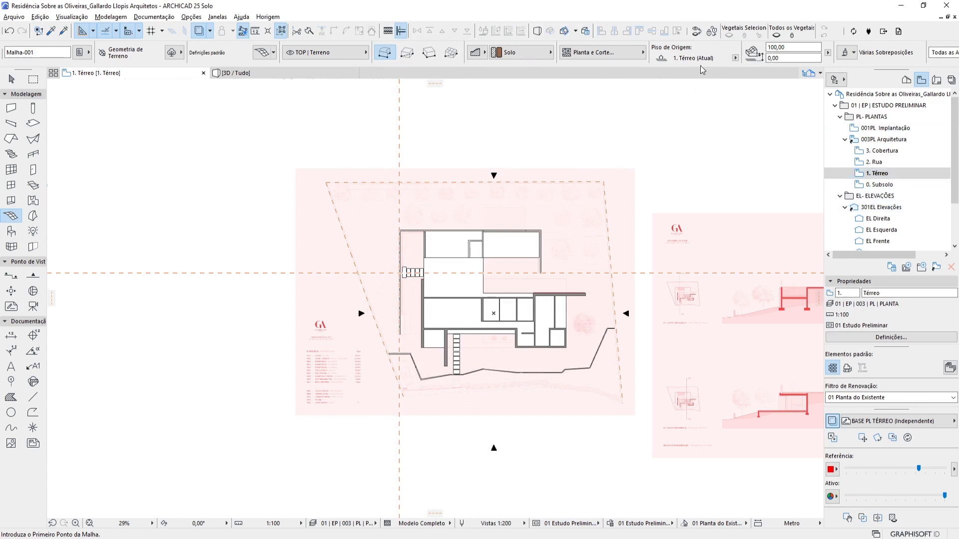
Step: Draw a rectangular mesh over the garden area between the upper block's inner wall corner and the thick wall of the lower block
{"action": "scroll", "coordinate": [555, 282], "scroll_direction": "up", "scroll_amount": 4}
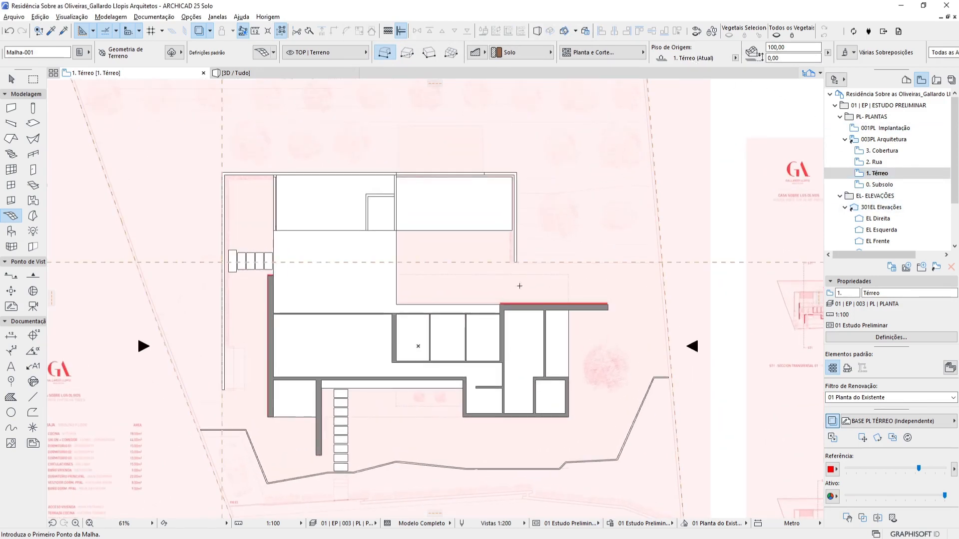
{"action": "scroll", "coordinate": [399, 282], "scroll_direction": "up", "scroll_amount": 4}
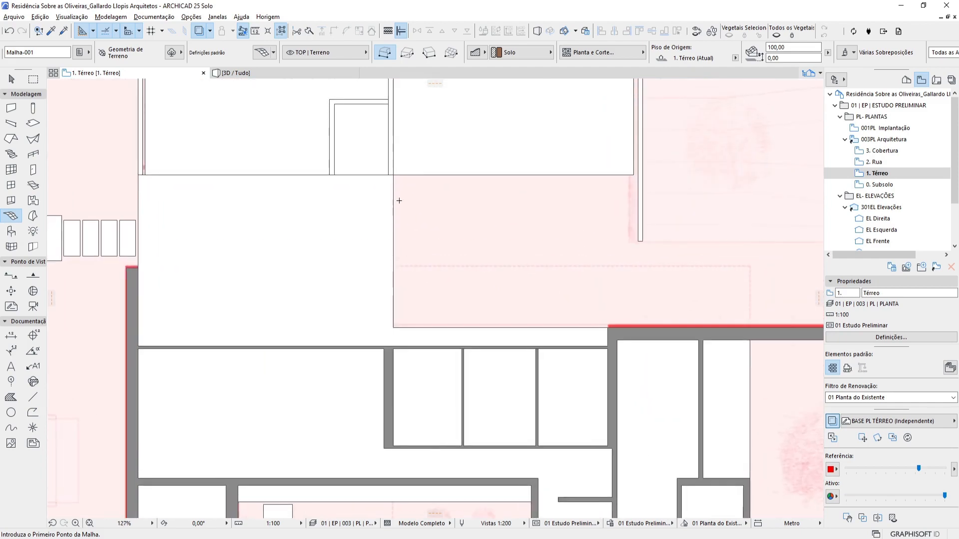
{"action": "middle_click_drag", "start_coordinate": [411, 166], "coordinate": [394, 248]}
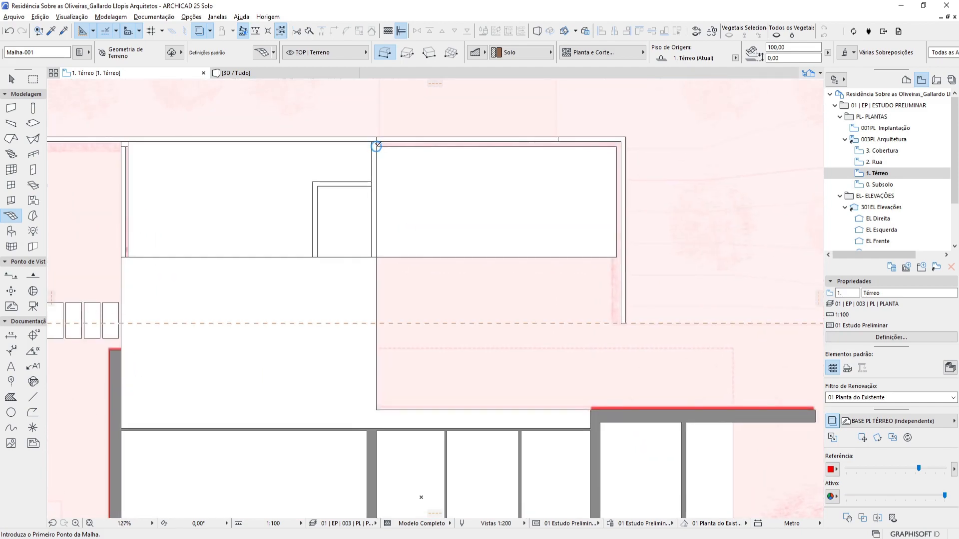
{"action": "left_click", "coordinate": [407, 55]}
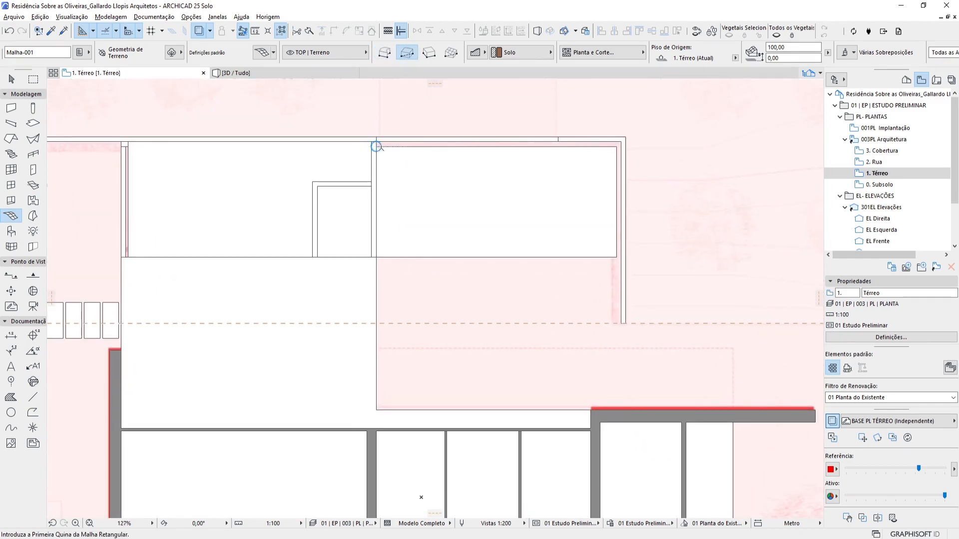
{"action": "left_click", "coordinate": [376, 147]}
{"action": "middle_click_drag", "start_coordinate": [603, 370], "coordinate": [540, 274]}
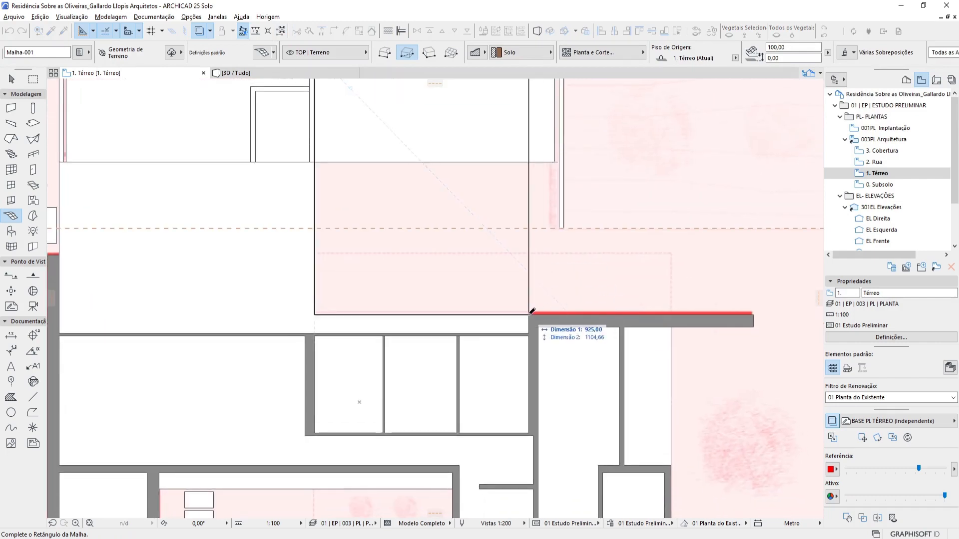
{"action": "left_click", "coordinate": [549, 315]}
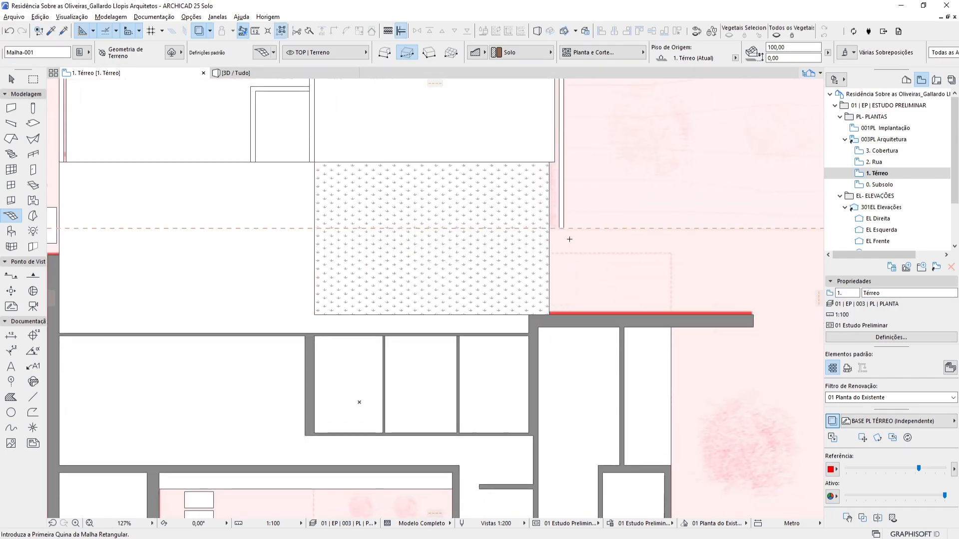
Step: Select the garden mesh and insert a node on its right edge where the horizontal guide line crosses it
{"action": "key", "text": "shift"}
{"action": "left_click", "coordinate": [533, 204]}
{"action": "scroll", "coordinate": [548, 241], "scroll_direction": "up", "scroll_amount": 5}
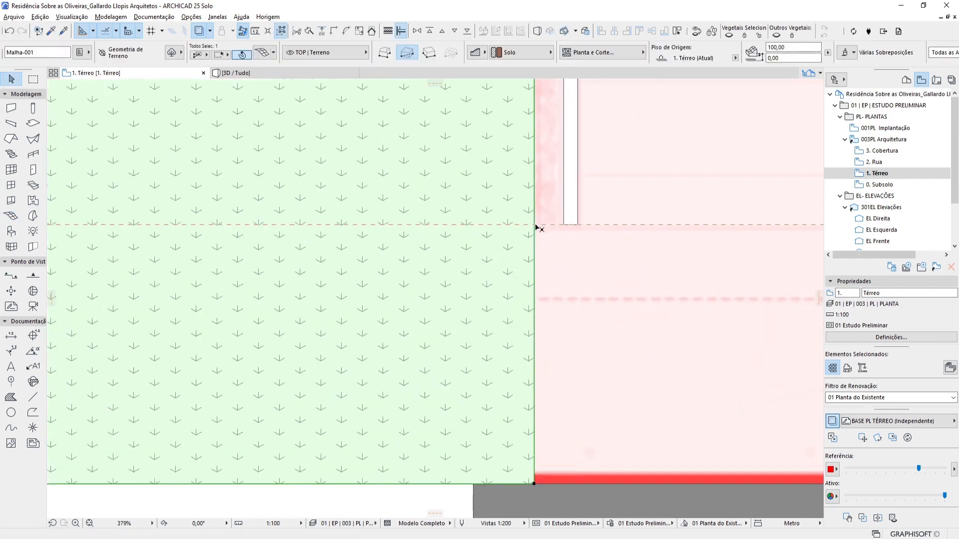
{"action": "left_click", "coordinate": [535, 229]}
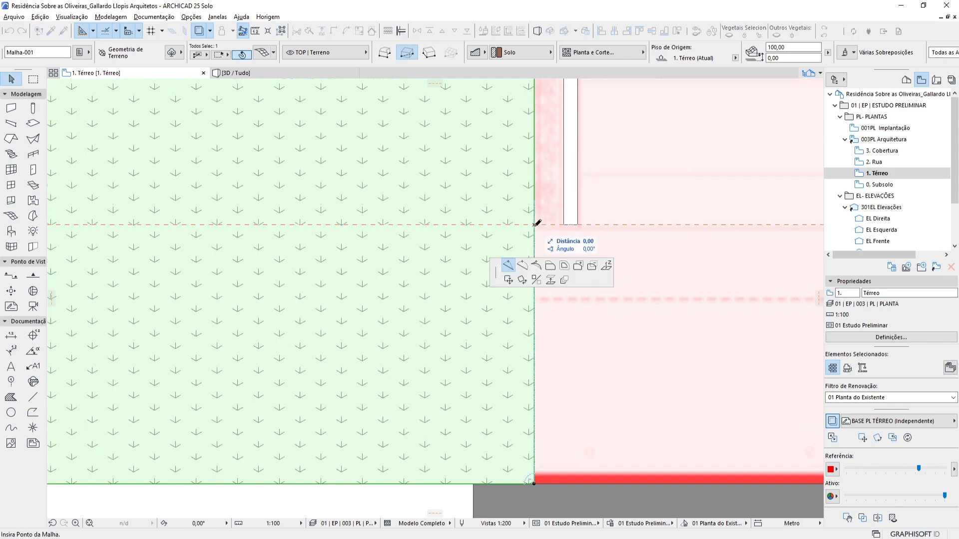
{"action": "key", "text": "Escape"}
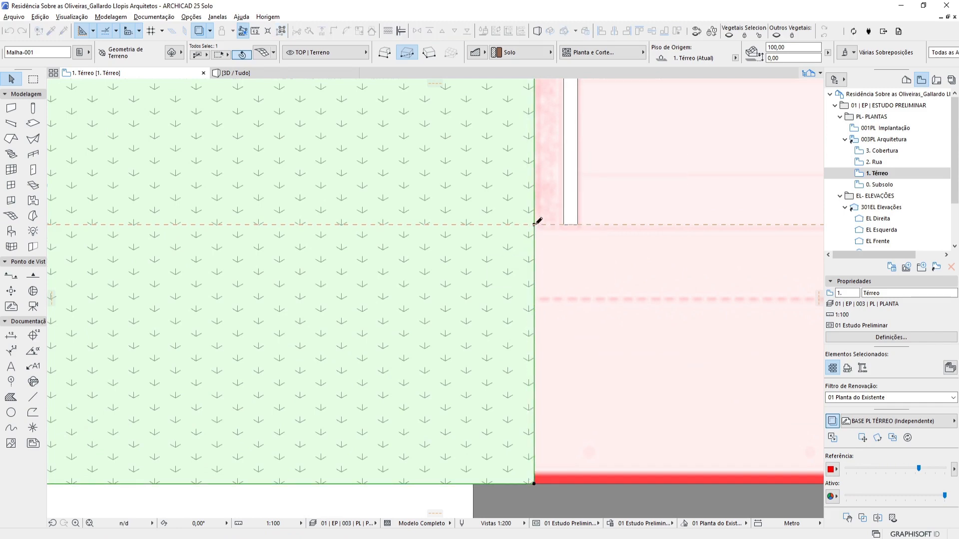
{"action": "scroll", "coordinate": [526, 231], "scroll_direction": "down", "scroll_amount": 5}
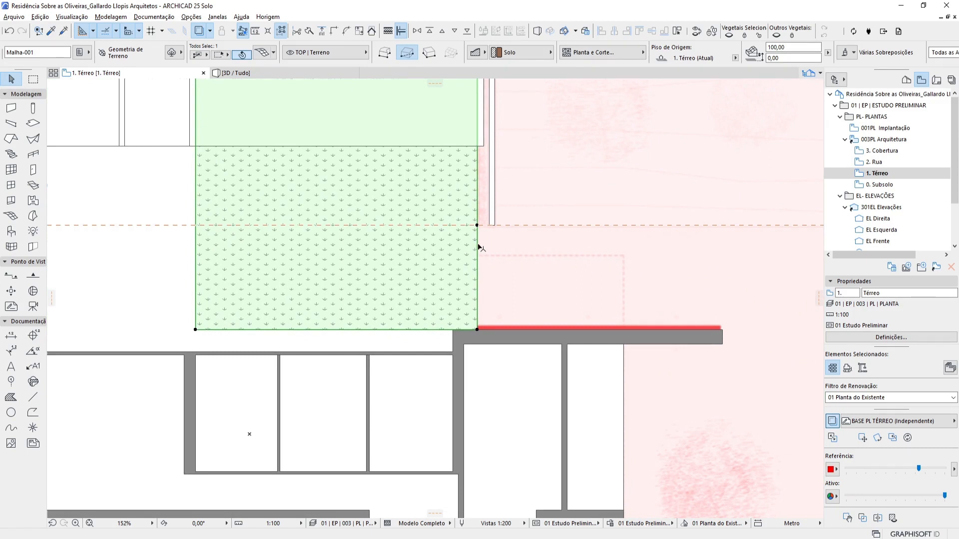
{"action": "left_click", "coordinate": [477, 245]}
{"action": "middle_click_drag", "start_coordinate": [523, 240], "coordinate": [338, 203]}
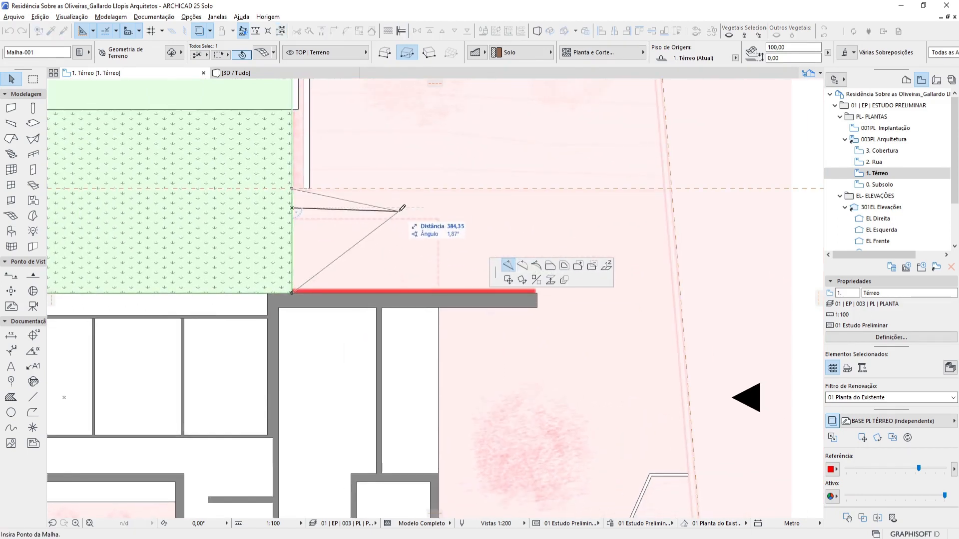
{"action": "left_click", "coordinate": [402, 208]}
{"action": "key", "text": "ctrl+z"}
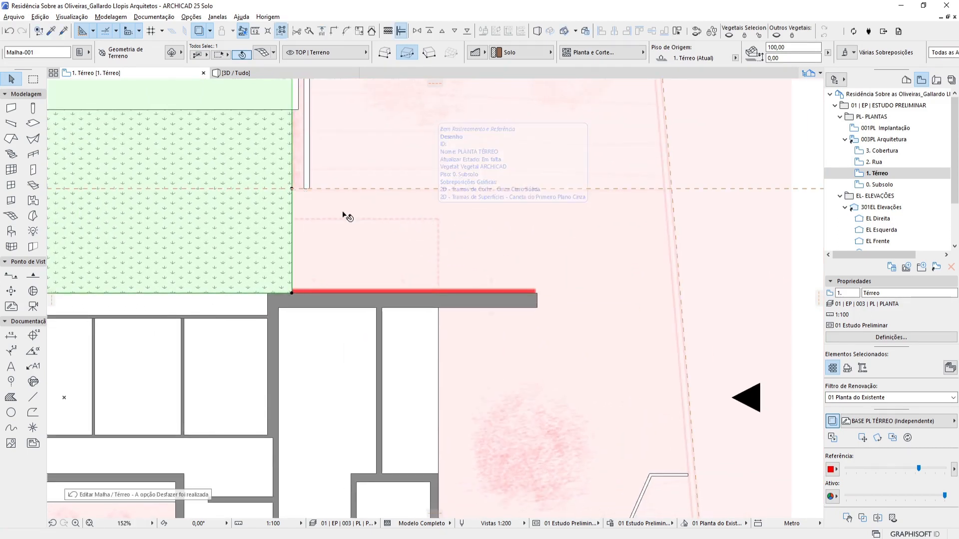
Step: Offset the lower segment of the garden mesh's right edge outwards to the guide line on the site's right boundary
{"action": "left_click", "coordinate": [291, 207]}
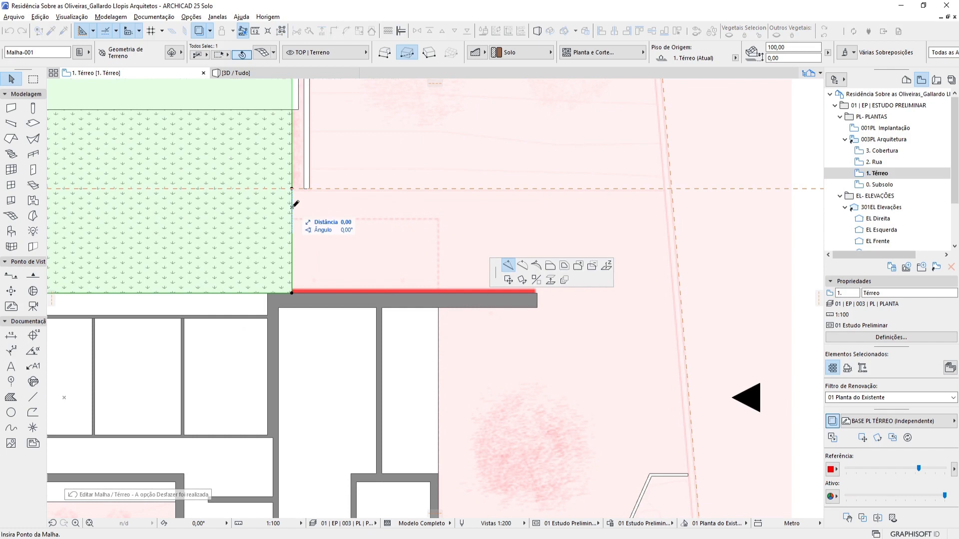
{"action": "left_click", "coordinate": [550, 268]}
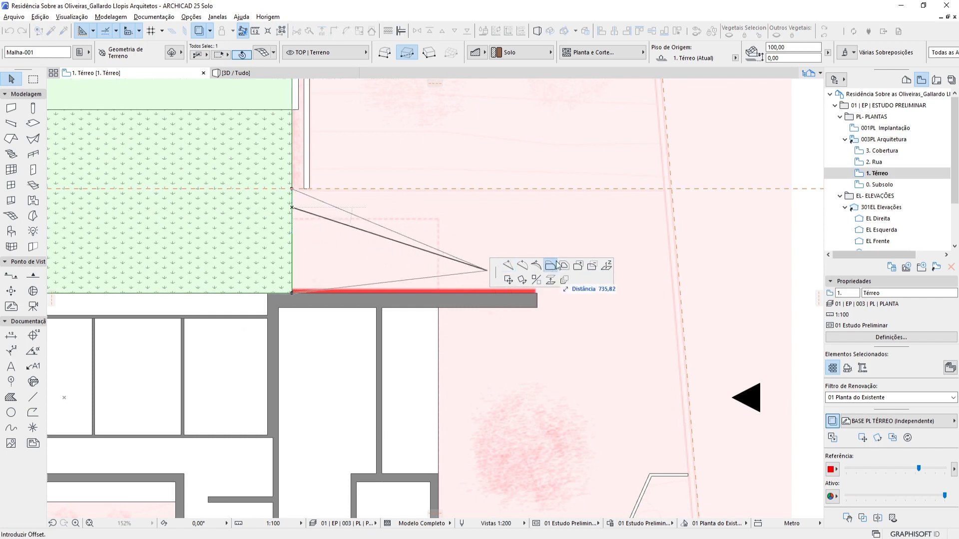
{"action": "left_click", "coordinate": [672, 189]}
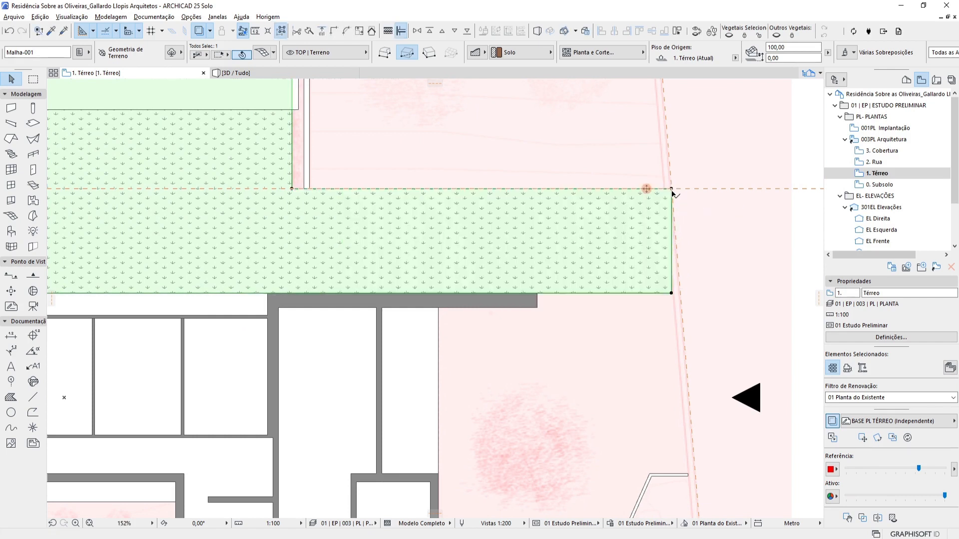
Step: Offset the upper segment of the mesh's right edge to the face of the adjoining thin wall and adjust its upper-right corner
{"action": "scroll", "coordinate": [291, 145], "scroll_direction": "up", "scroll_amount": 5}
{"action": "left_click", "coordinate": [308, 152]}
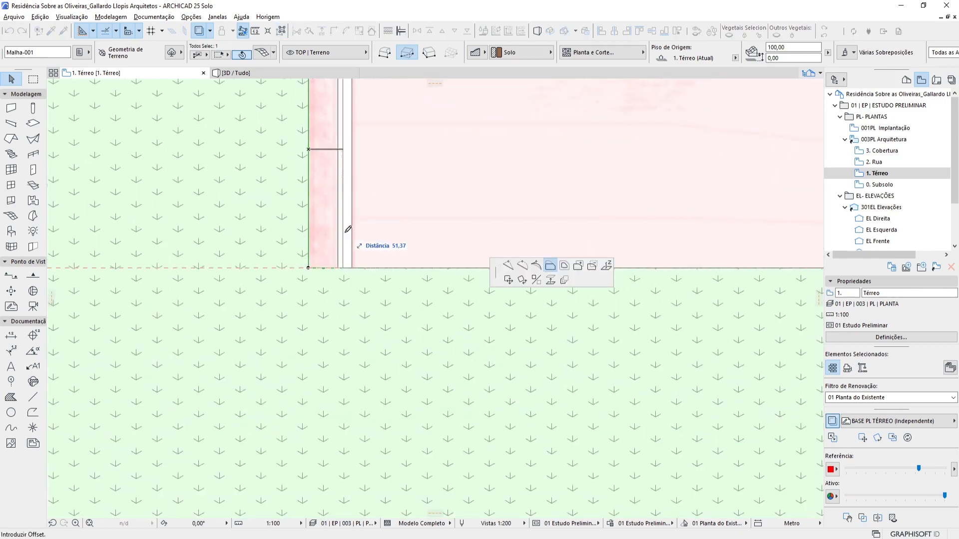
{"action": "left_click", "coordinate": [334, 266]}
{"action": "scroll", "coordinate": [421, 234], "scroll_direction": "down", "scroll_amount": 5}
{"action": "middle_click_drag", "start_coordinate": [420, 234], "coordinate": [496, 364]}
{"action": "scroll", "coordinate": [449, 178], "scroll_direction": "up", "scroll_amount": 4}
{"action": "left_click", "coordinate": [456, 180]}
{"action": "left_click", "coordinate": [455, 178]}
{"action": "left_click", "coordinate": [474, 164]}
{"action": "scroll", "coordinate": [481, 177], "scroll_direction": "down", "scroll_amount": 3}
{"action": "left_click", "coordinate": [419, 249]}
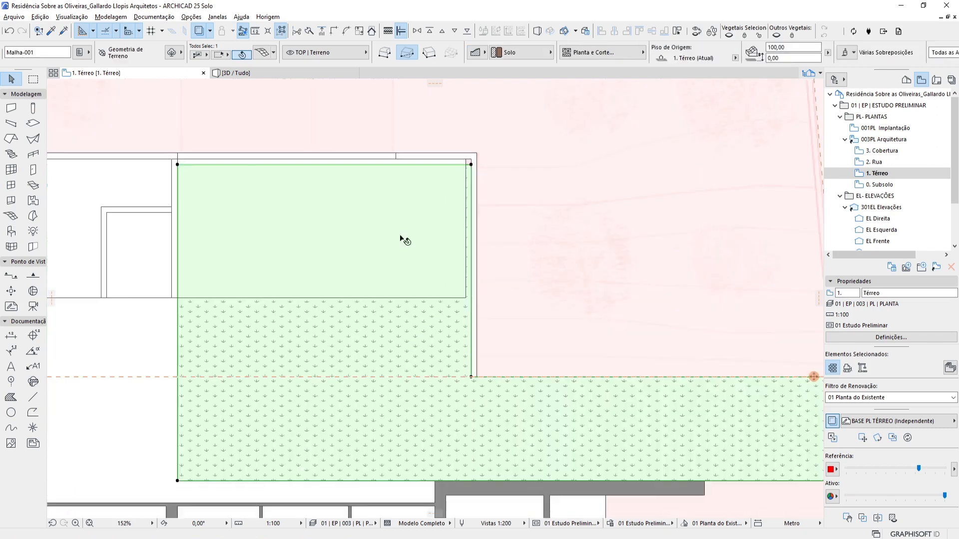
Step: Bring the garden mesh one level forward in the display order so it draws over the slab
{"action": "right_click", "coordinate": [363, 331]}
{"action": "mouse_move", "coordinate": [491, 191]}
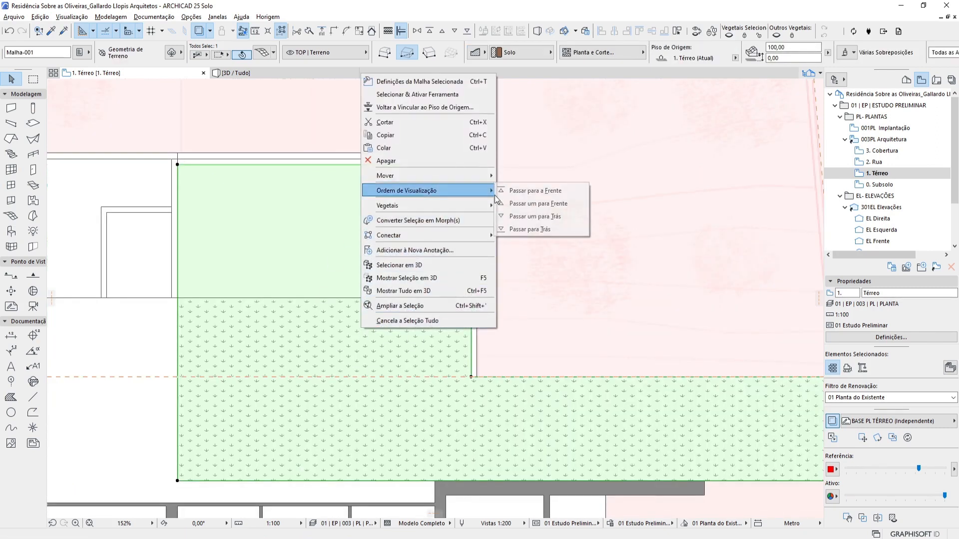
{"action": "left_click", "coordinate": [550, 205]}
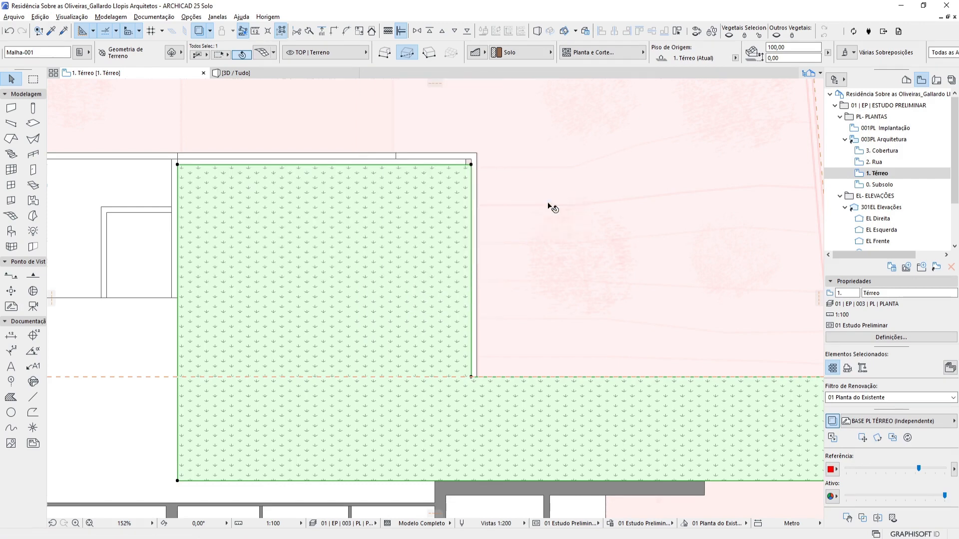
{"action": "left_click", "coordinate": [488, 208]}
{"action": "scroll", "coordinate": [428, 220], "scroll_direction": "down", "scroll_amount": 5}
{"action": "scroll", "coordinate": [419, 225], "scroll_direction": "up", "scroll_amount": 3}
{"action": "scroll", "coordinate": [419, 225], "scroll_direction": "up", "scroll_amount": 2}
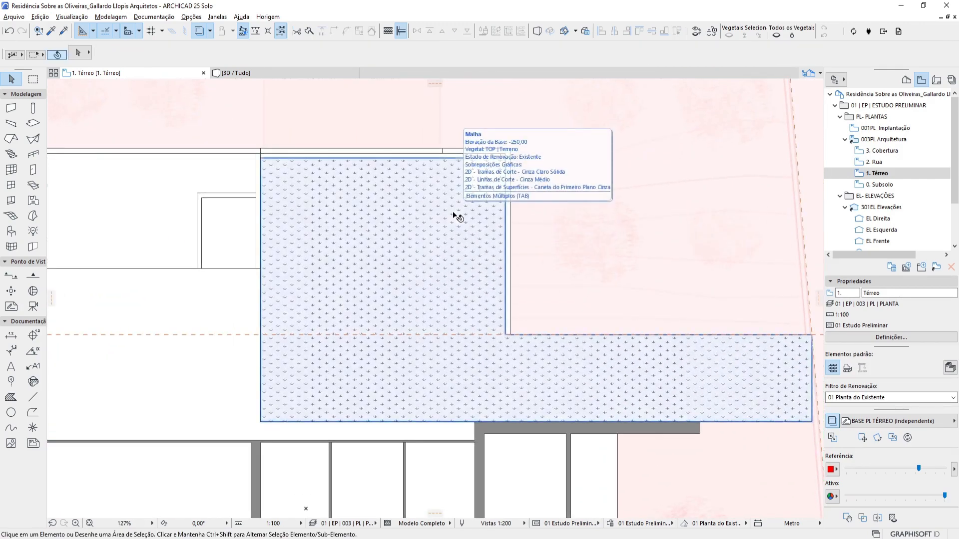
Step: Examine the garden mesh in 3D from several sides, including the building with the terrain layer hidden, and show the terrain again
{"action": "key", "text": "F3"}
{"action": "middle_click_drag", "start_coordinate": [338, 310], "coordinate": [532, 334], "text": "shift"}
{"action": "middle_click_drag", "start_coordinate": [465, 340], "coordinate": [522, 319], "text": "shift"}
{"action": "scroll", "coordinate": [522, 318], "scroll_direction": "down", "scroll_amount": 5}
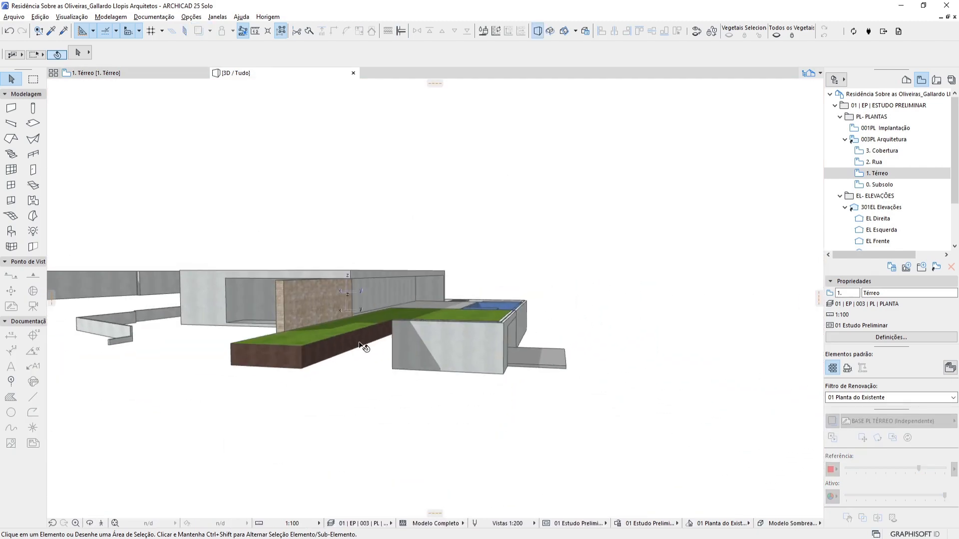
{"action": "scroll", "coordinate": [466, 300], "scroll_direction": "up", "scroll_amount": 5}
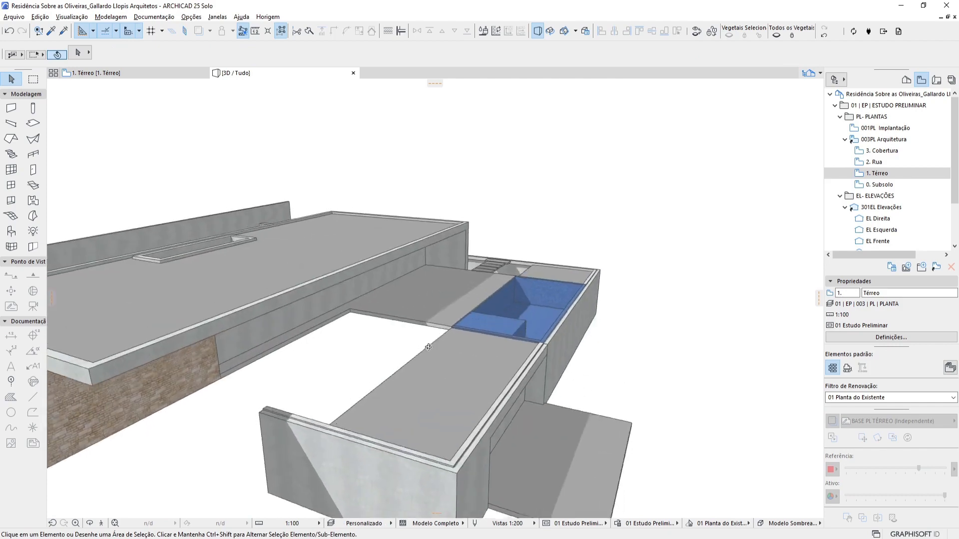
{"action": "middle_click_drag", "start_coordinate": [469, 337], "coordinate": [381, 317], "text": "shift"}
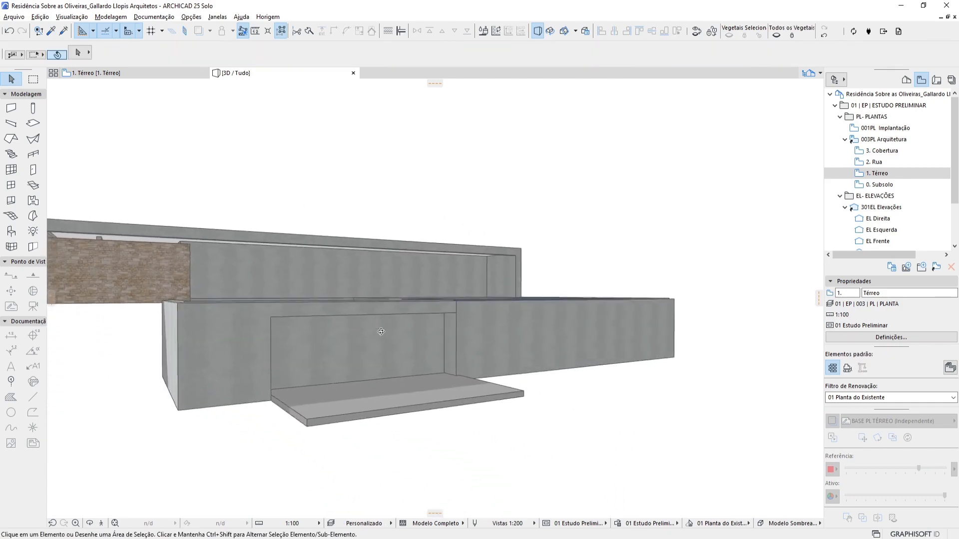
{"action": "scroll", "coordinate": [357, 351], "scroll_direction": "up", "scroll_amount": 2}
{"action": "middle_click_drag", "start_coordinate": [357, 351], "coordinate": [418, 398], "text": "shift"}
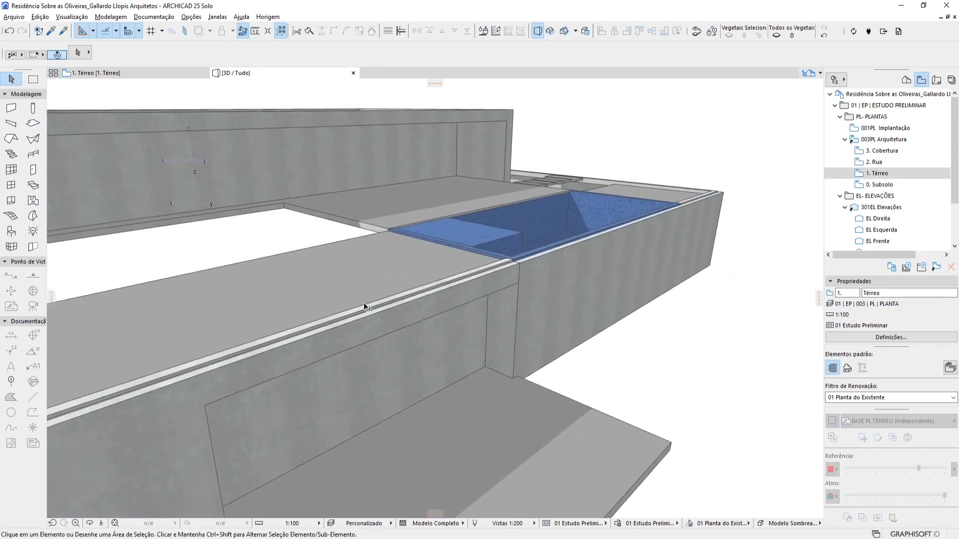
{"action": "scroll", "coordinate": [454, 245], "scroll_direction": "down", "scroll_amount": 2}
{"action": "middle_click_drag", "start_coordinate": [453, 246], "coordinate": [353, 248], "text": "shift"}
{"action": "left_click", "coordinate": [823, 36]}
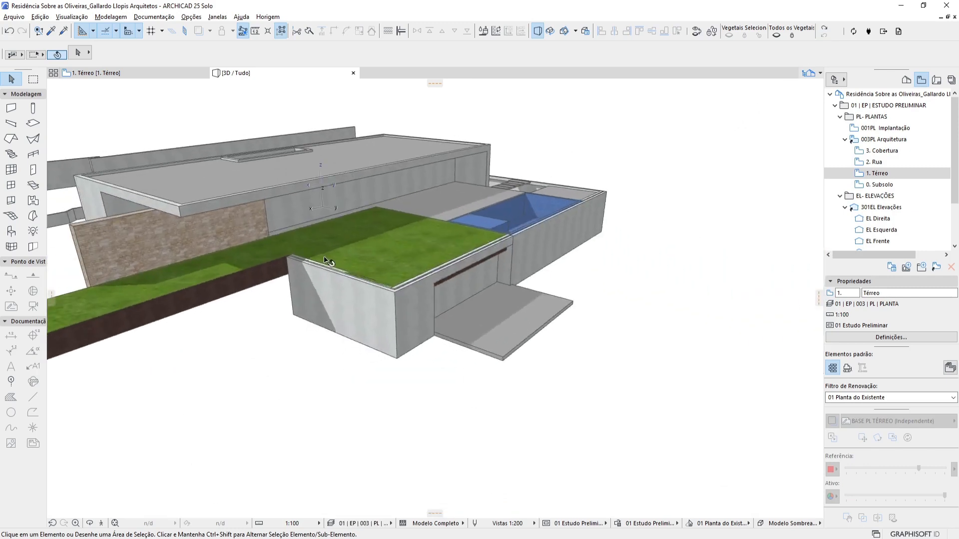
Step: Set the garden mesh's structure to surface only, without a solid body or skirt
{"action": "left_click", "coordinate": [346, 260]}
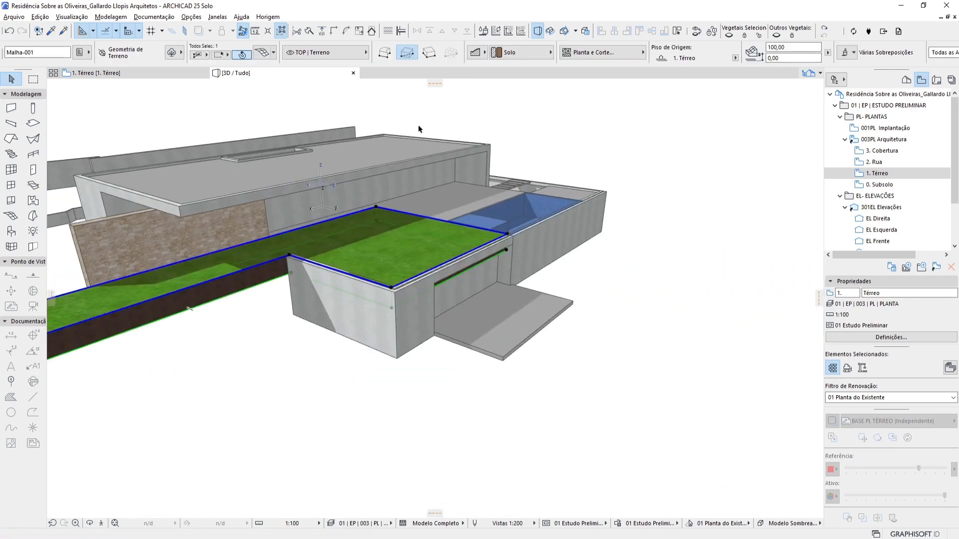
{"action": "left_click", "coordinate": [476, 52]}
{"action": "left_click", "coordinate": [498, 53]}
{"action": "key", "text": "Escape"}
{"action": "scroll", "coordinate": [359, 253], "scroll_direction": "up", "scroll_amount": 3}
{"action": "middle_click_drag", "start_coordinate": [359, 253], "coordinate": [250, 287], "text": "shift"}
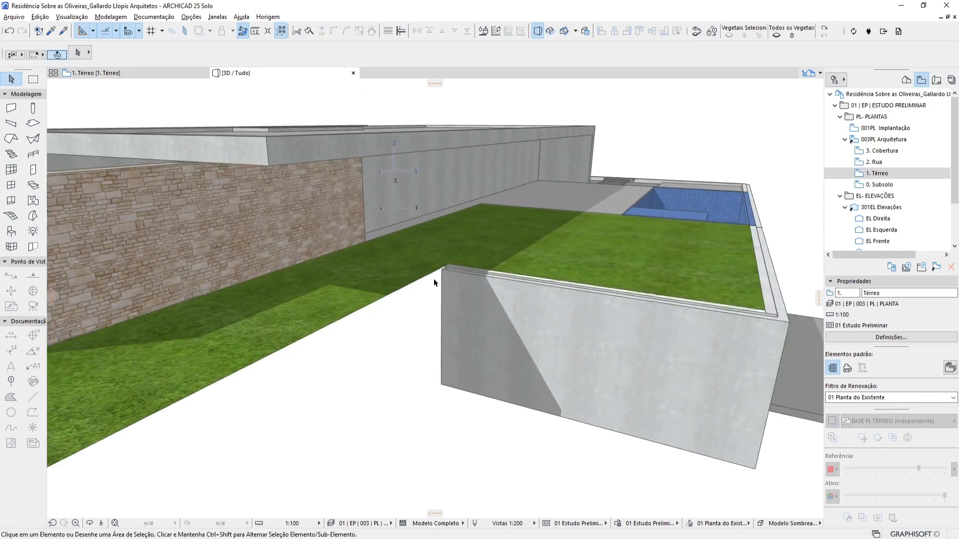
Step: Try the garden mesh as a solid body with a height of 50
{"action": "left_click", "coordinate": [395, 286]}
{"action": "left_click", "coordinate": [407, 52]}
{"action": "middle_click_drag", "start_coordinate": [409, 290], "coordinate": [481, 244], "text": "shift"}
{"action": "left_click_drag", "start_coordinate": [800, 48], "coordinate": [747, 42]}
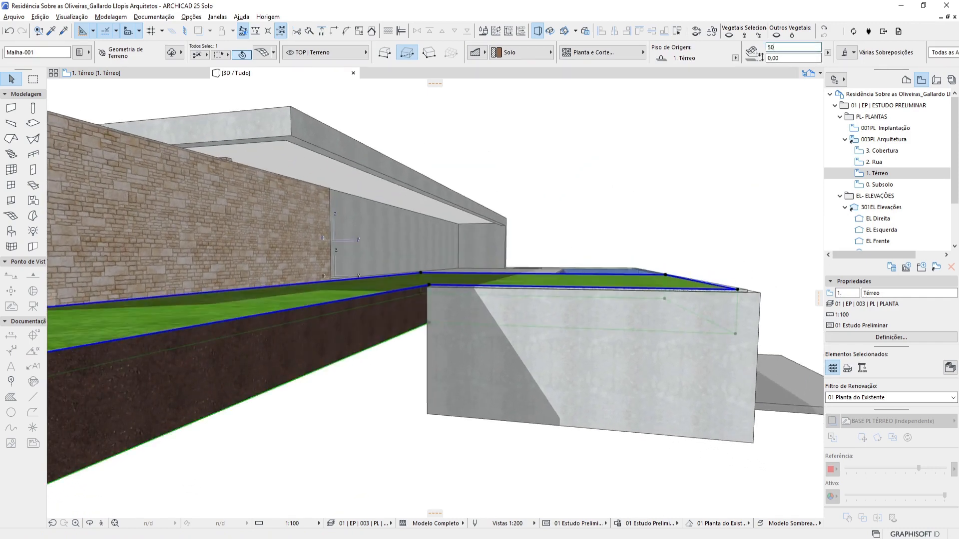
{"action": "key", "text": "Return"}
{"action": "middle_click_drag", "start_coordinate": [579, 257], "coordinate": [510, 301], "text": "shift"}
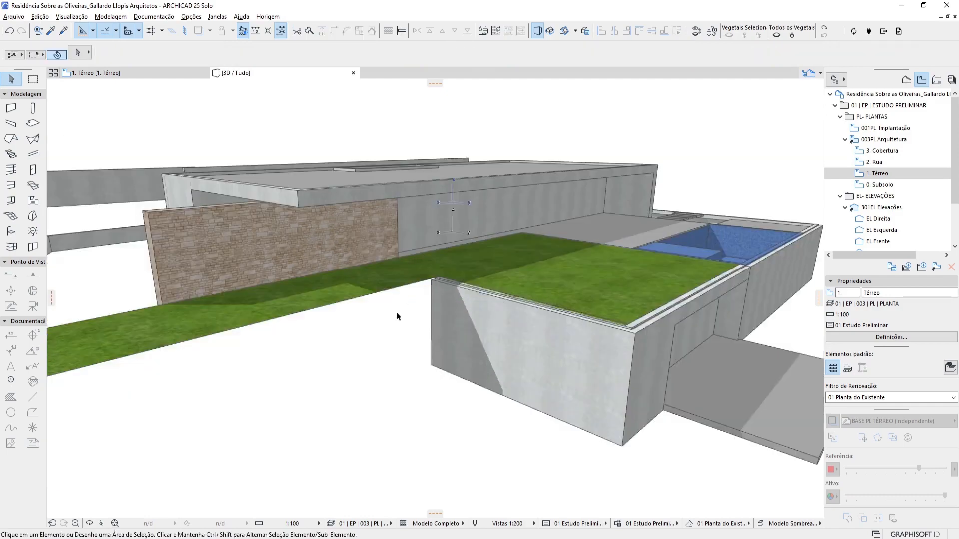
{"action": "middle_click_drag", "start_coordinate": [398, 316], "coordinate": [460, 313], "text": "shift"}
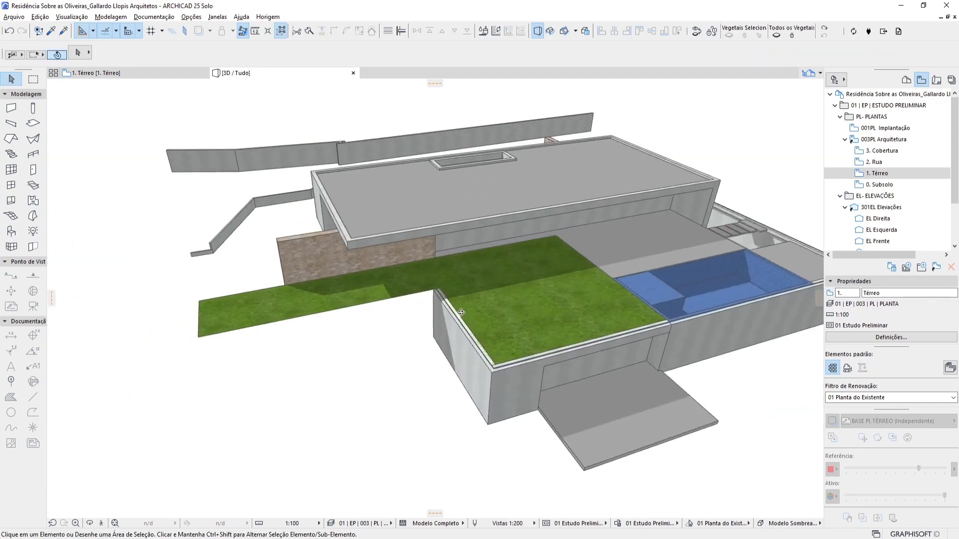
Step: On the Térreo floor plan, set the garden mesh's cover fill to 25 %
{"action": "left_click", "coordinate": [150, 73]}
{"action": "scroll", "coordinate": [378, 268], "scroll_direction": "down", "scroll_amount": 4}
{"action": "scroll", "coordinate": [437, 293], "scroll_direction": "up", "scroll_amount": 3}
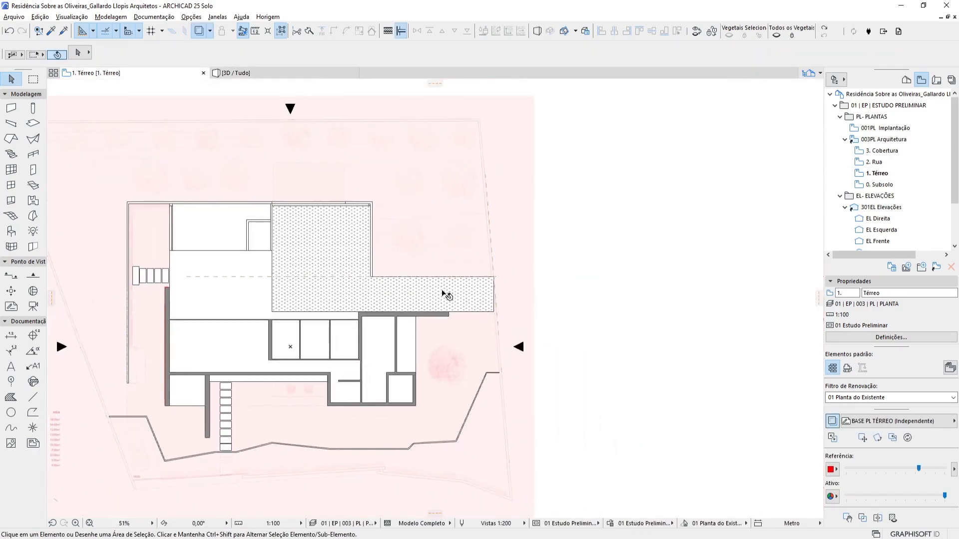
{"action": "scroll", "coordinate": [439, 300], "scroll_direction": "up", "scroll_amount": 2}
{"action": "left_click", "coordinate": [454, 299]}
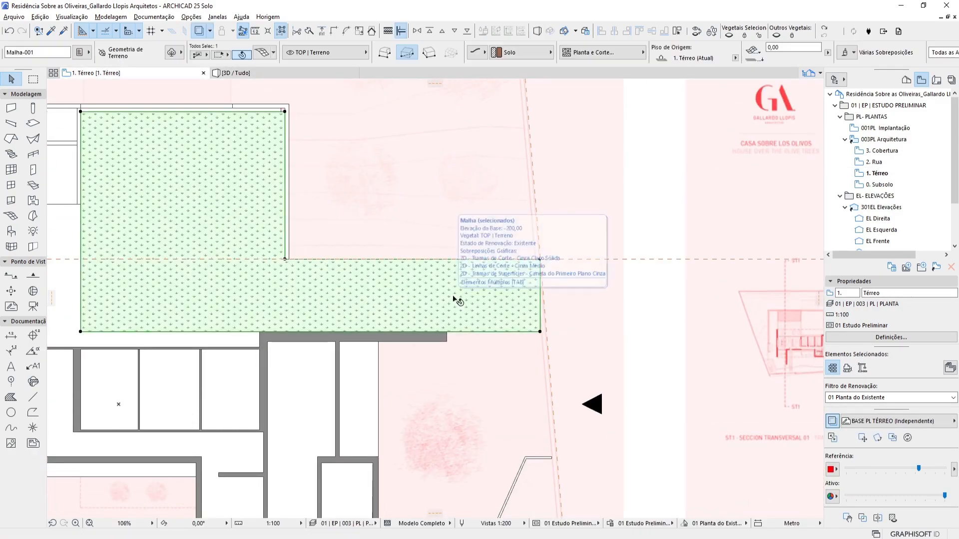
{"action": "left_click", "coordinate": [630, 59]}
{"action": "left_click", "coordinate": [869, 167]}
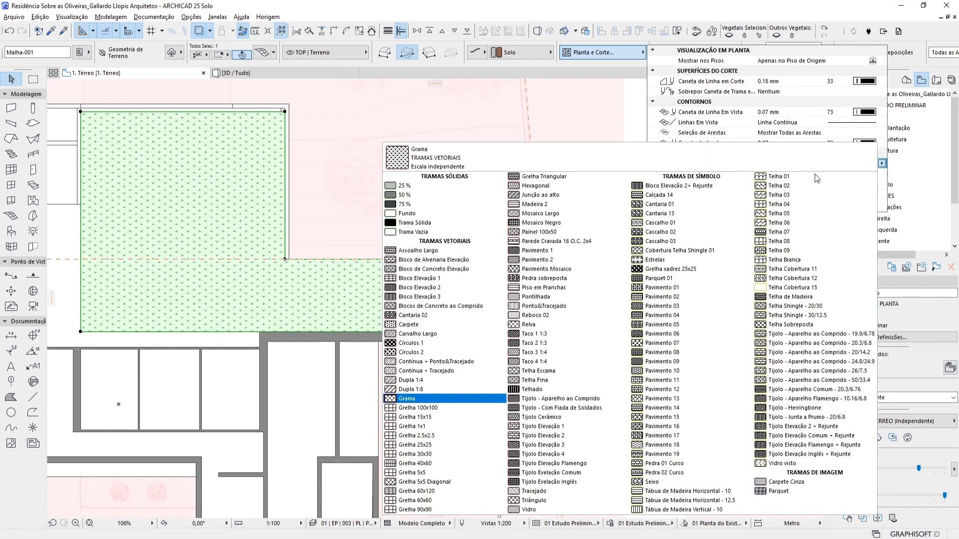
{"action": "left_click", "coordinate": [422, 189]}
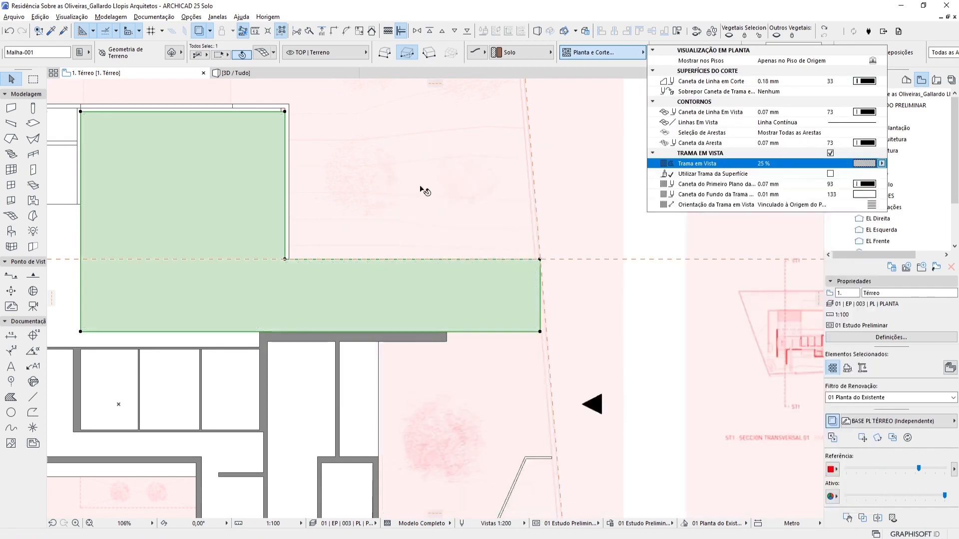
Step: Set the foreground pen of the garden mesh's cover fill to the green pen 215
{"action": "left_click", "coordinate": [865, 184]}
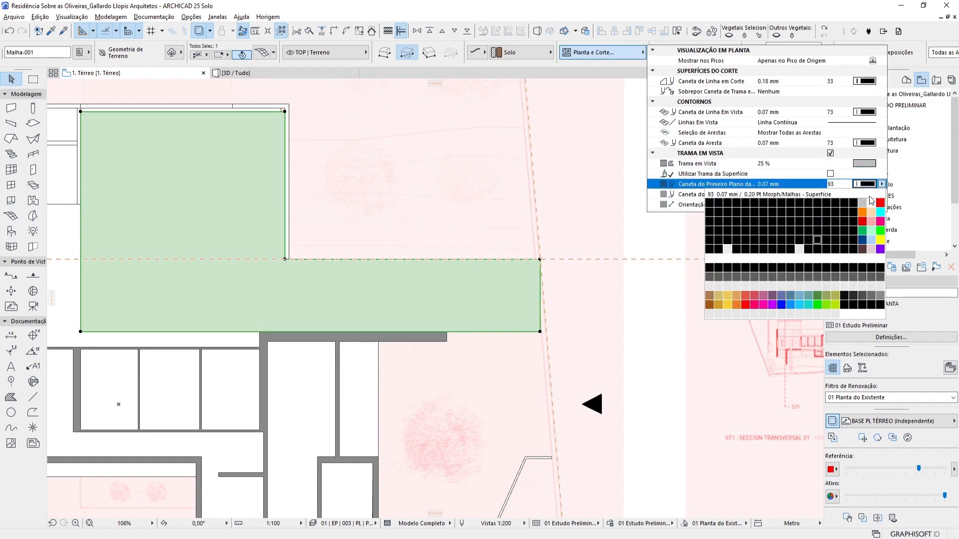
{"action": "left_click", "coordinate": [837, 302]}
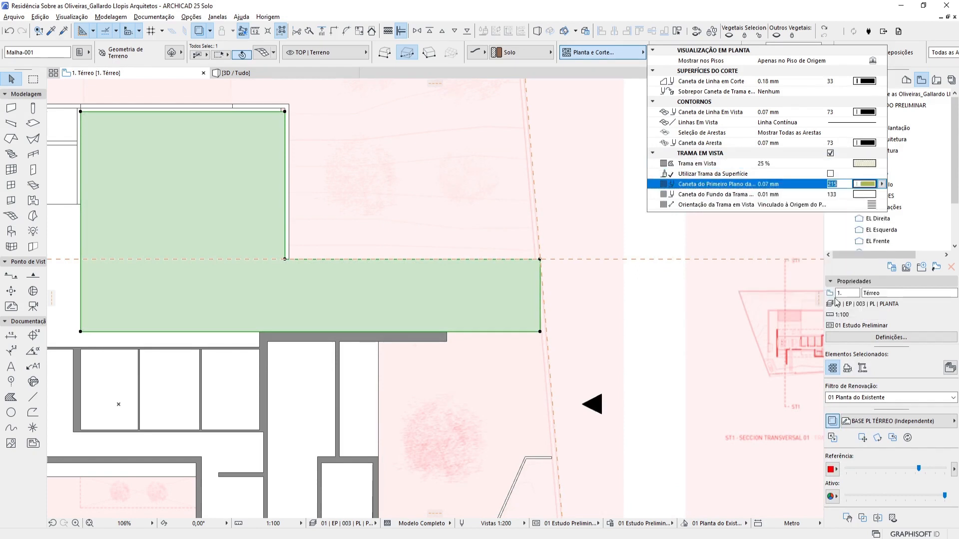
{"action": "left_click", "coordinate": [641, 284]}
{"action": "scroll", "coordinate": [533, 203], "scroll_direction": "down", "scroll_amount": 4}
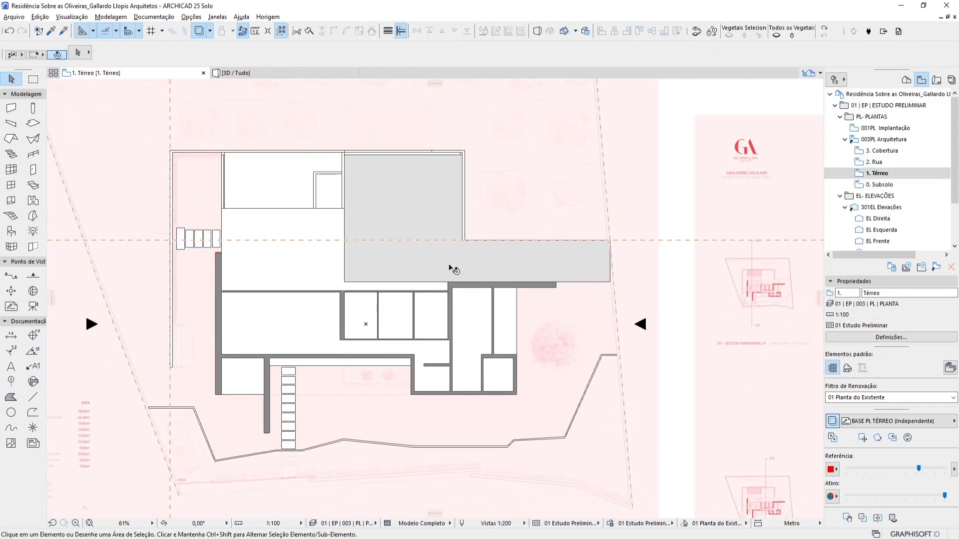
Step: In the 01 Estudo Preliminar graphic override, add a criterion excluding meshes (Malha) to the rule 2D - Tramas de Superfícies - Caneta do Primeiro Plano Cinza
{"action": "left_click", "coordinate": [610, 523]}
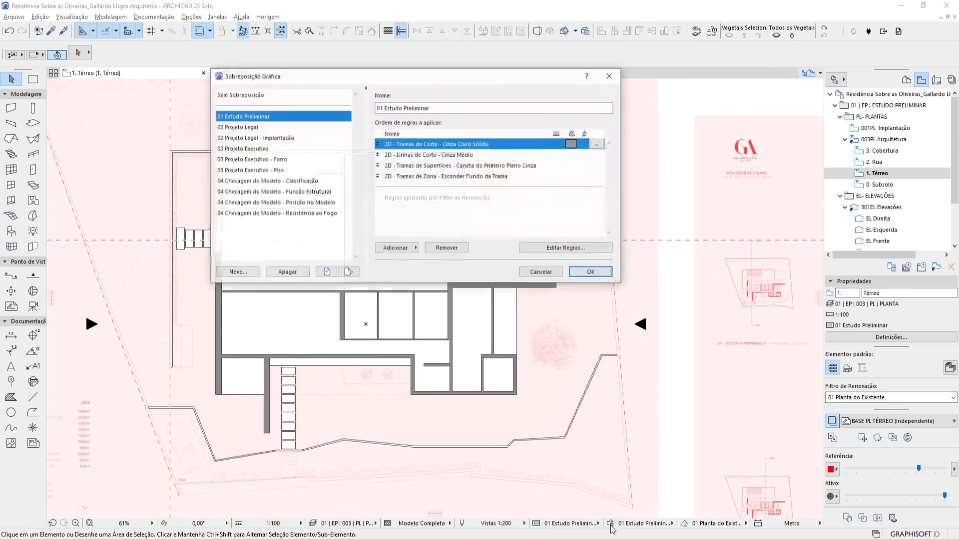
{"action": "left_click", "coordinate": [502, 165]}
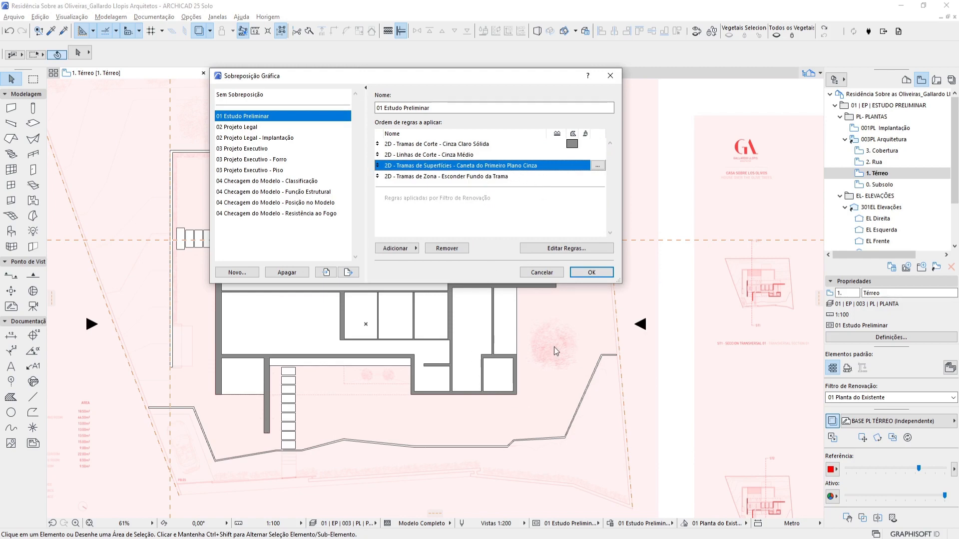
{"action": "left_click", "coordinate": [566, 248]}
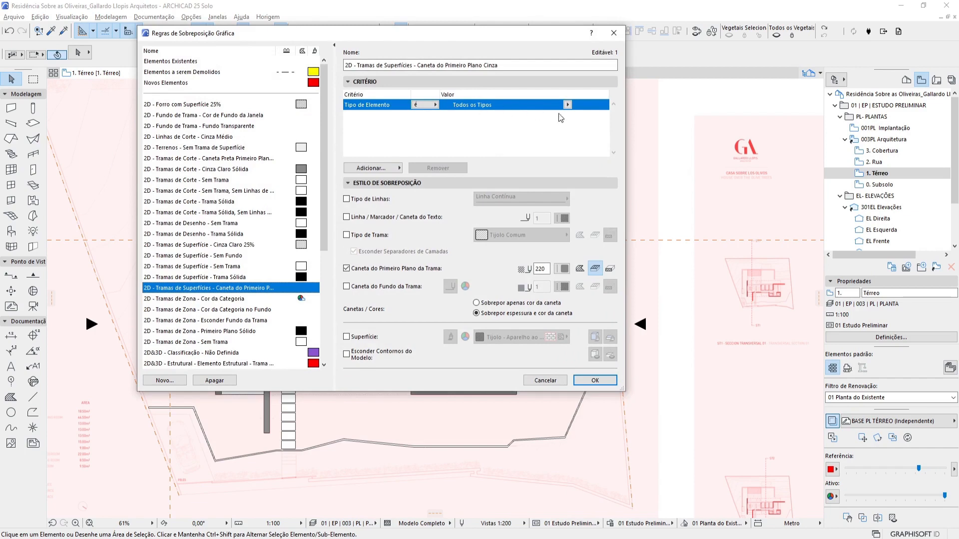
{"action": "left_click", "coordinate": [372, 168]}
{"action": "left_click", "coordinate": [176, 115]}
{"action": "left_click", "coordinate": [209, 122]}
{"action": "left_click", "coordinate": [318, 269]}
{"action": "left_click", "coordinate": [435, 116]}
{"action": "left_click", "coordinate": [455, 125]}
{"action": "left_click", "coordinate": [568, 116]}
{"action": "left_click", "coordinate": [599, 273]}
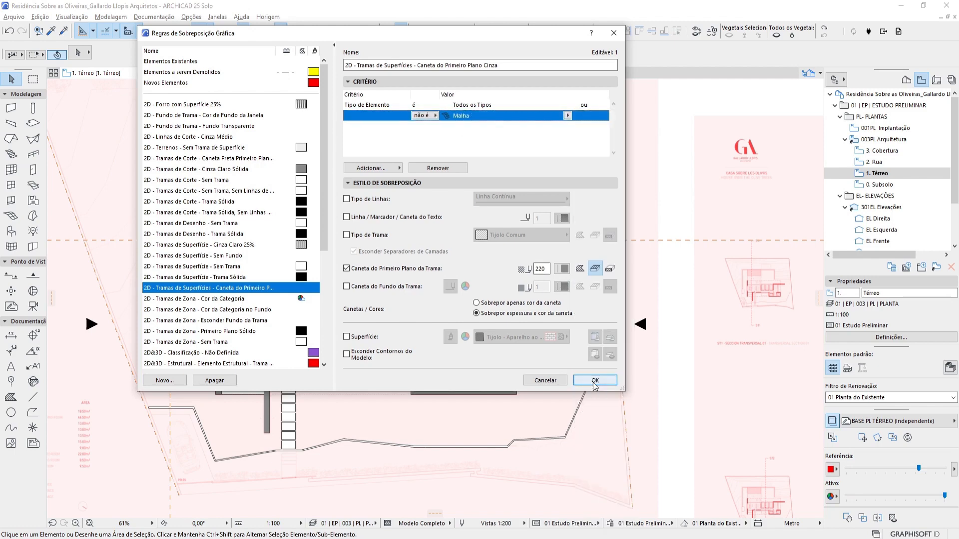
{"action": "left_click", "coordinate": [595, 380]}
{"action": "left_click", "coordinate": [593, 273]}
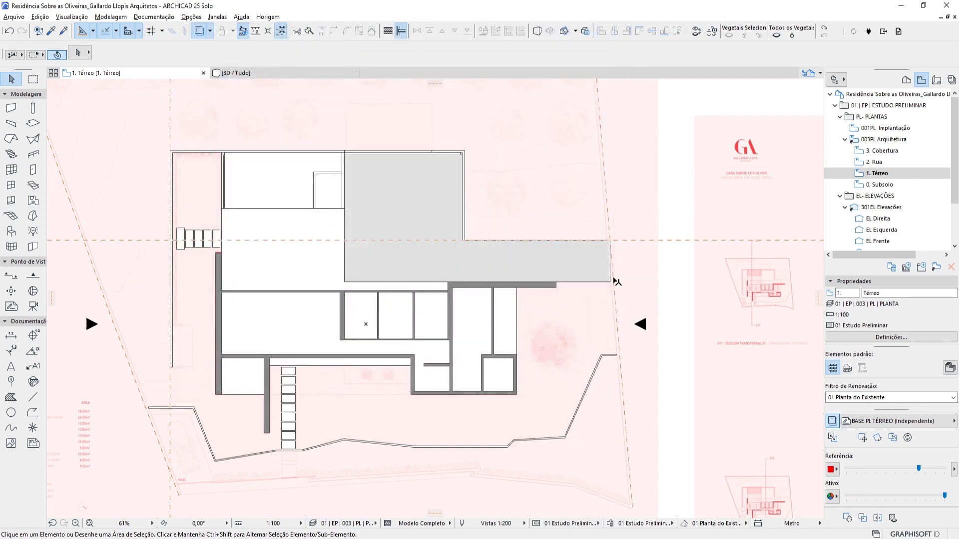
Step: Combine the two element type criteria of the Caneta do Primeiro Plano Cinza override rule with the "e" (and) operator
{"action": "left_click", "coordinate": [614, 527]}
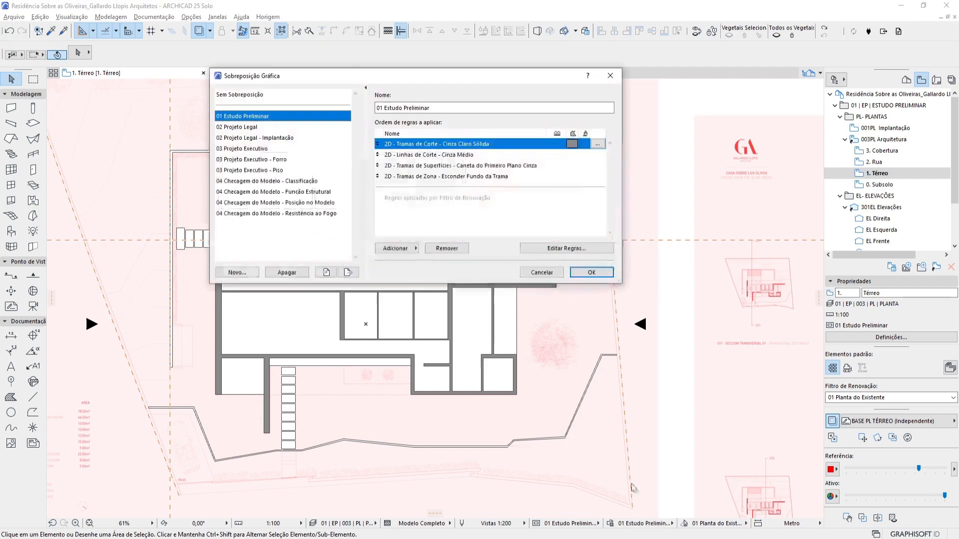
{"action": "left_click", "coordinate": [477, 165]}
{"action": "left_click", "coordinate": [554, 248]}
{"action": "left_click", "coordinate": [583, 105]}
{"action": "left_click", "coordinate": [603, 107]}
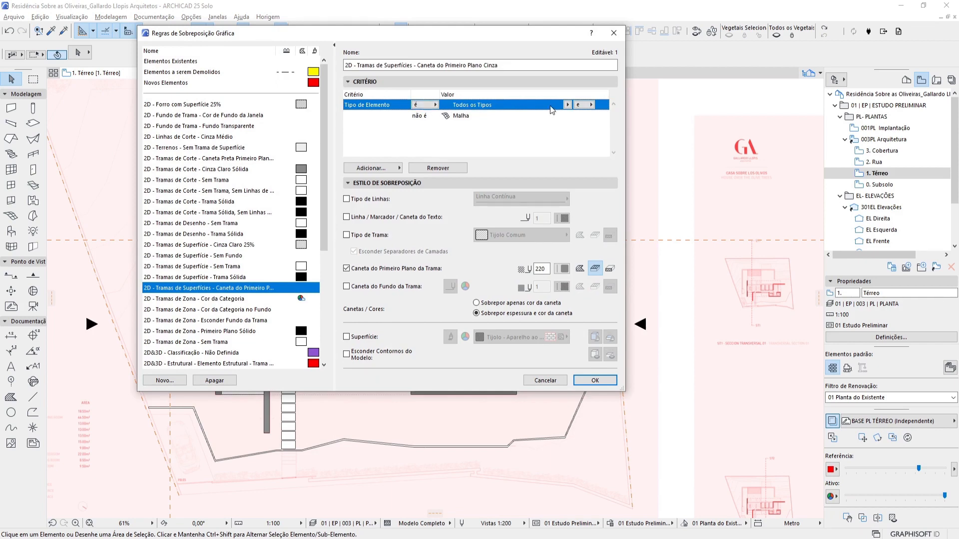
{"action": "left_click", "coordinate": [595, 380]}
{"action": "left_click", "coordinate": [596, 276]}
{"action": "scroll", "coordinate": [434, 202], "scroll_direction": "up", "scroll_amount": 2}
{"action": "scroll", "coordinate": [434, 203], "scroll_direction": "up", "scroll_amount": 2}
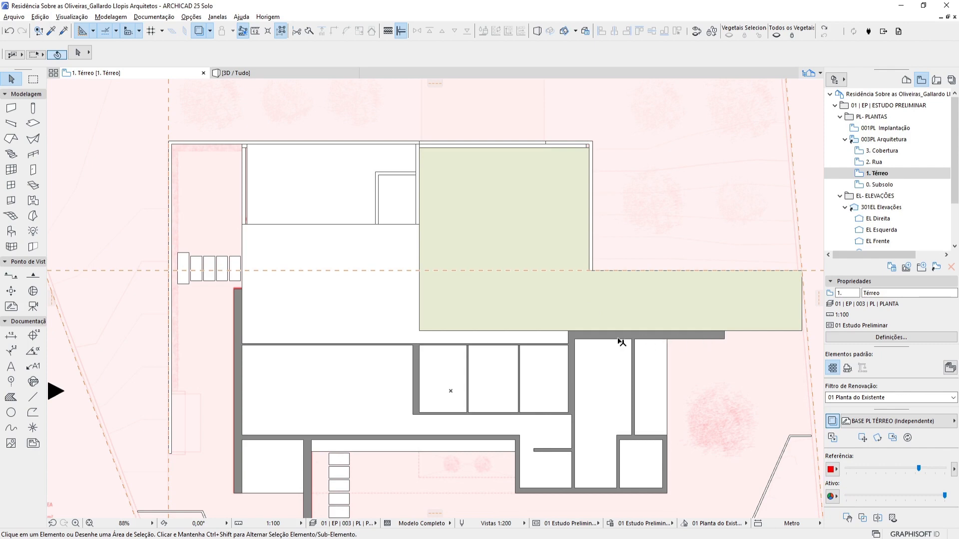
Step: Add a node to the garden mesh's lower edge at the upper corner of the projecting stone wall's free end
{"action": "left_click", "coordinate": [530, 244]}
{"action": "scroll", "coordinate": [574, 279], "scroll_direction": "up", "scroll_amount": 2}
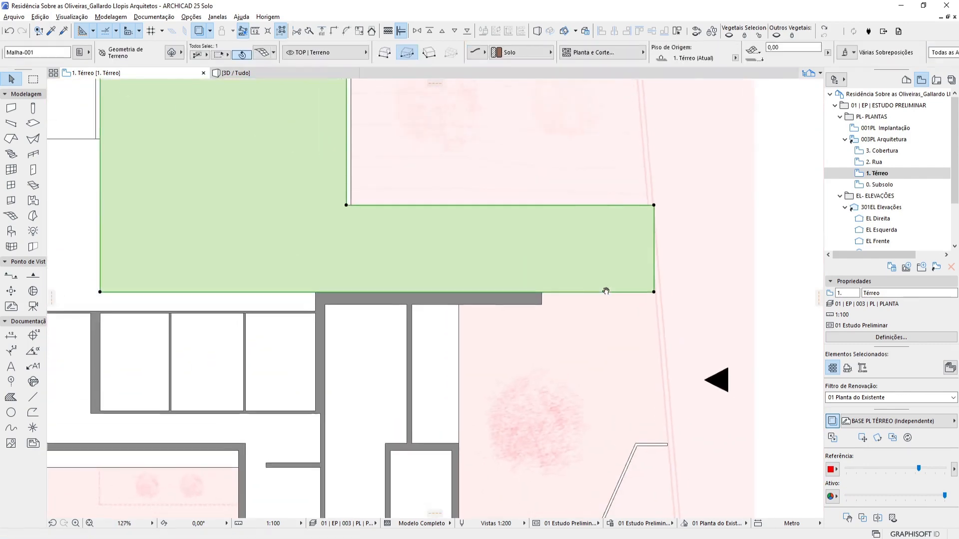
{"action": "scroll", "coordinate": [582, 295], "scroll_direction": "up", "scroll_amount": 6}
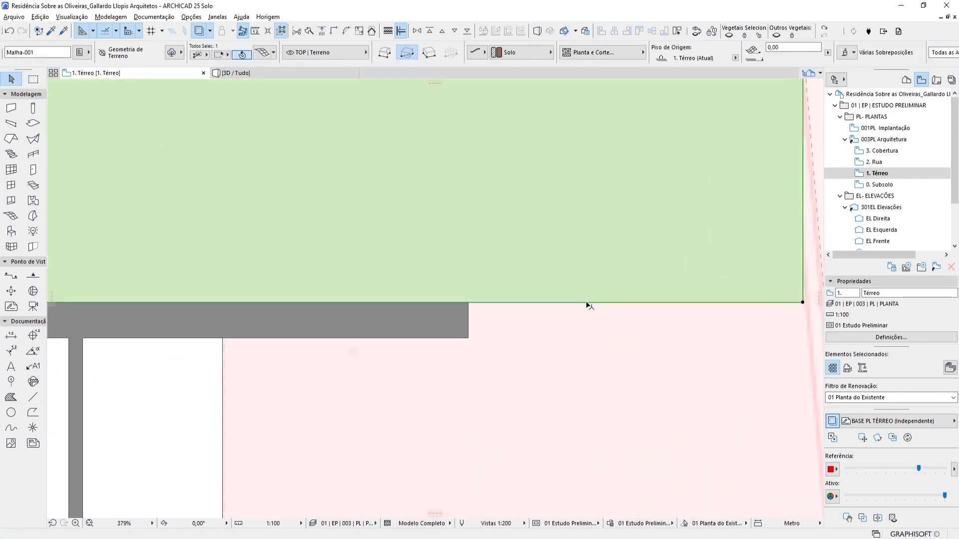
{"action": "left_click", "coordinate": [586, 302]}
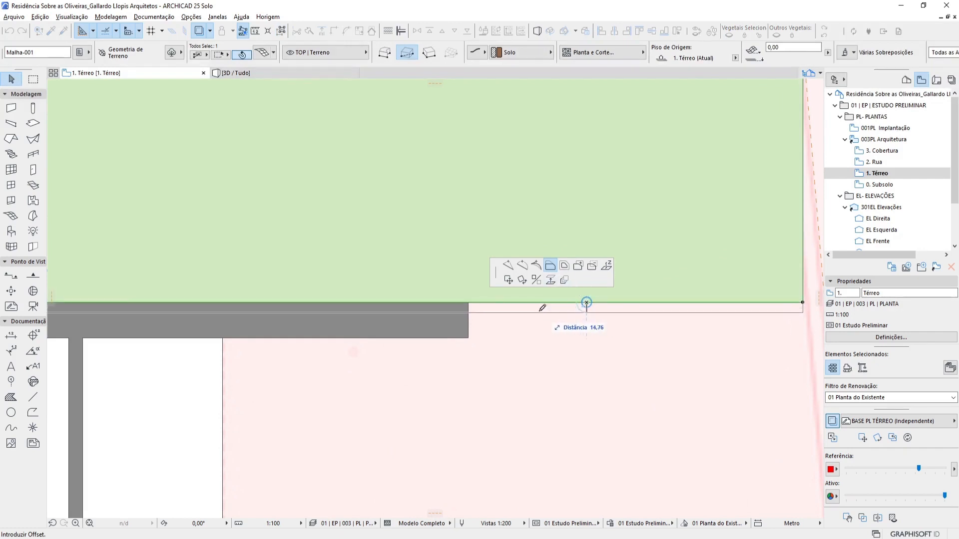
{"action": "left_click", "coordinate": [508, 265]}
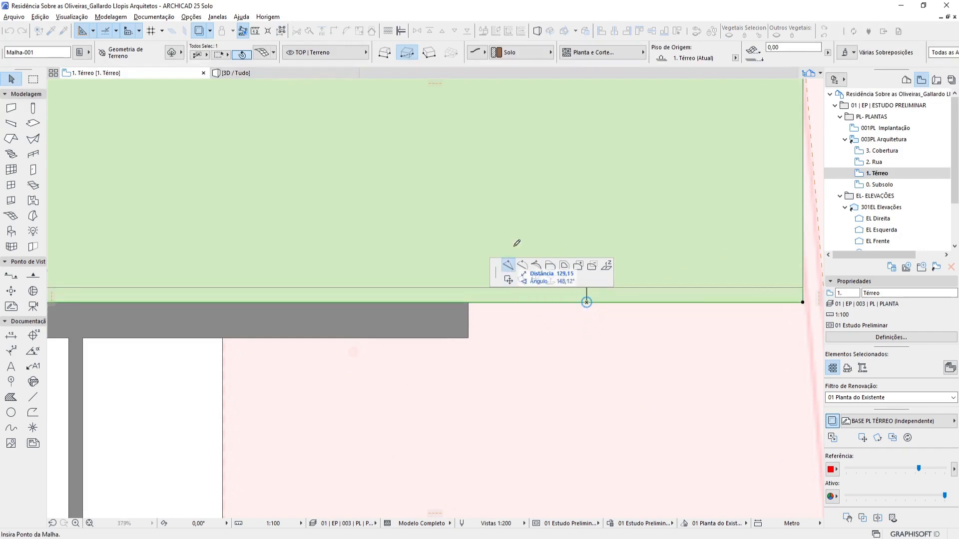
{"action": "left_click", "coordinate": [468, 303]}
{"action": "scroll", "coordinate": [563, 263], "scroll_direction": "down", "scroll_amount": 4}
{"action": "middle_click_drag", "start_coordinate": [564, 264], "coordinate": [557, 239]}
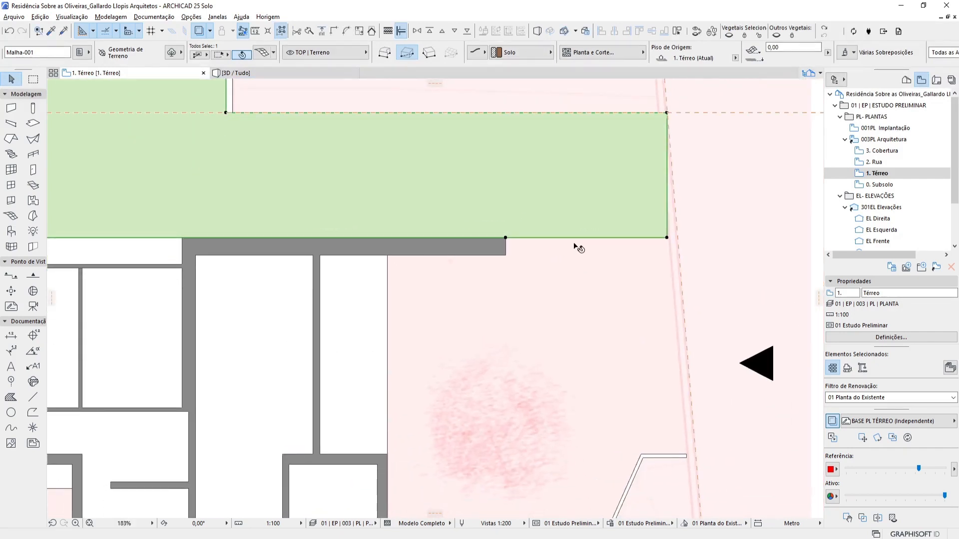
Step: Add a mesh node at the stone wall's lower end corner and move the outer mesh corner to the end of the low garden wall
{"action": "left_click", "coordinate": [553, 238]}
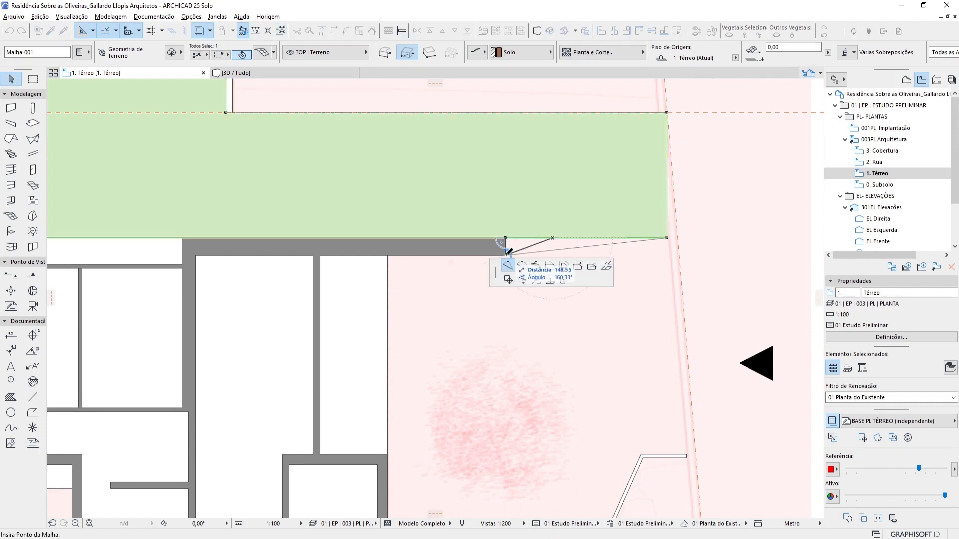
{"action": "left_click", "coordinate": [505, 256]}
{"action": "left_click", "coordinate": [667, 238]}
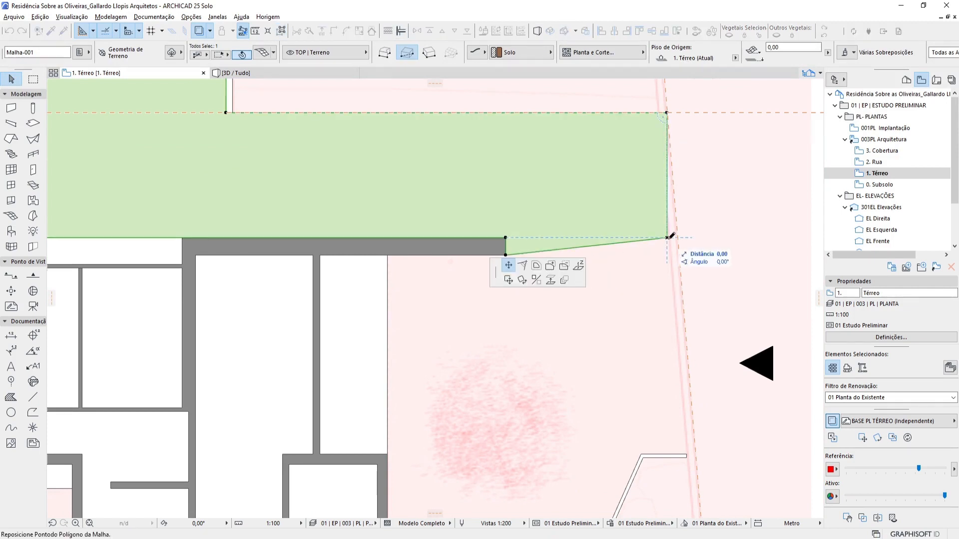
{"action": "left_click", "coordinate": [685, 454]}
{"action": "middle_click_drag", "start_coordinate": [682, 472], "coordinate": [677, 362]}
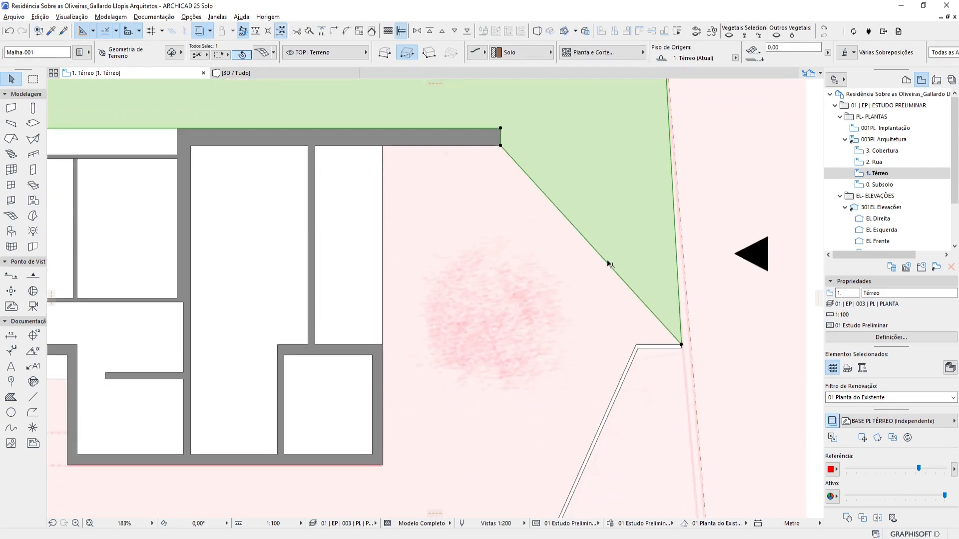
Step: Continue the garden mesh outline with nodes along the low garden wall and around the house walls
{"action": "left_click", "coordinate": [587, 243]}
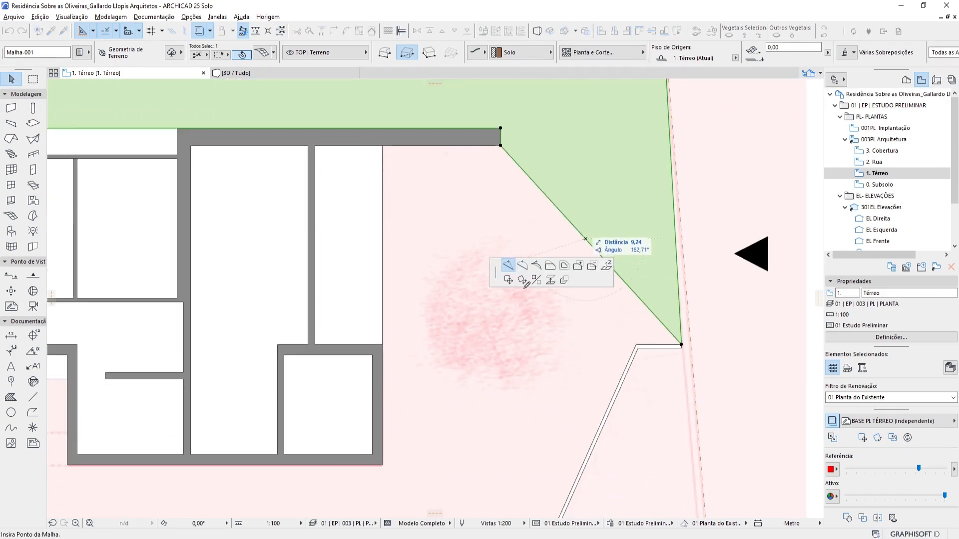
{"action": "left_click", "coordinate": [635, 344]}
{"action": "left_click", "coordinate": [594, 284]}
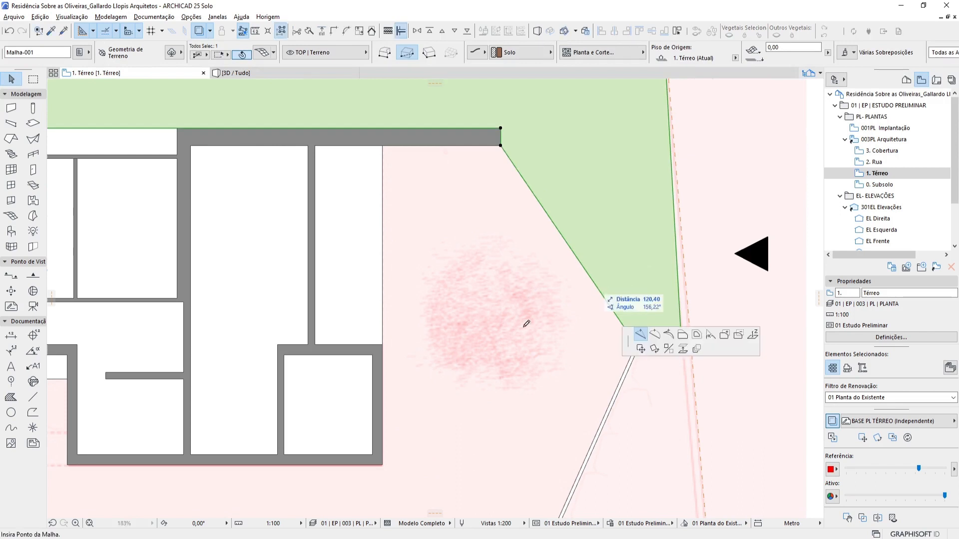
{"action": "left_click", "coordinate": [380, 145]}
{"action": "left_click", "coordinate": [440, 189]}
{"action": "key", "text": "Escape"}
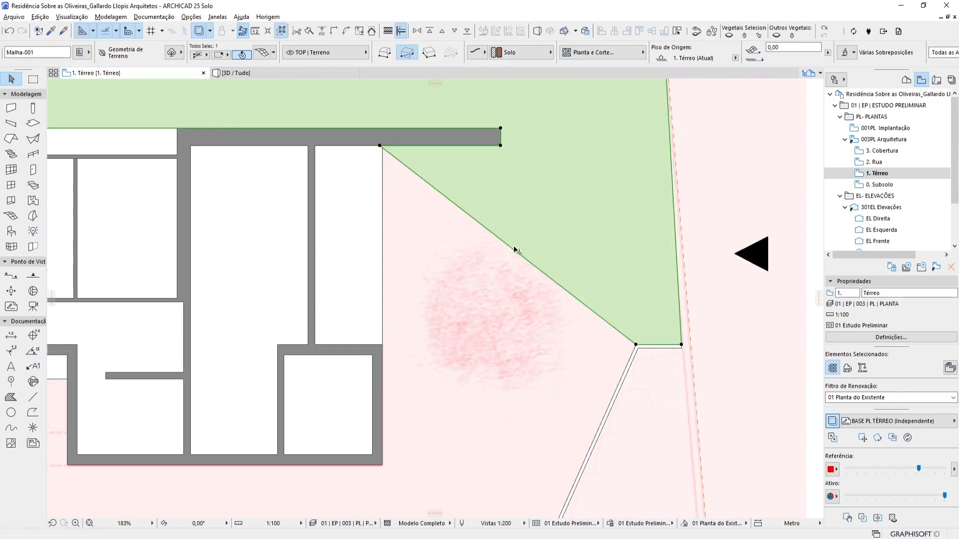
{"action": "left_click", "coordinate": [514, 249]}
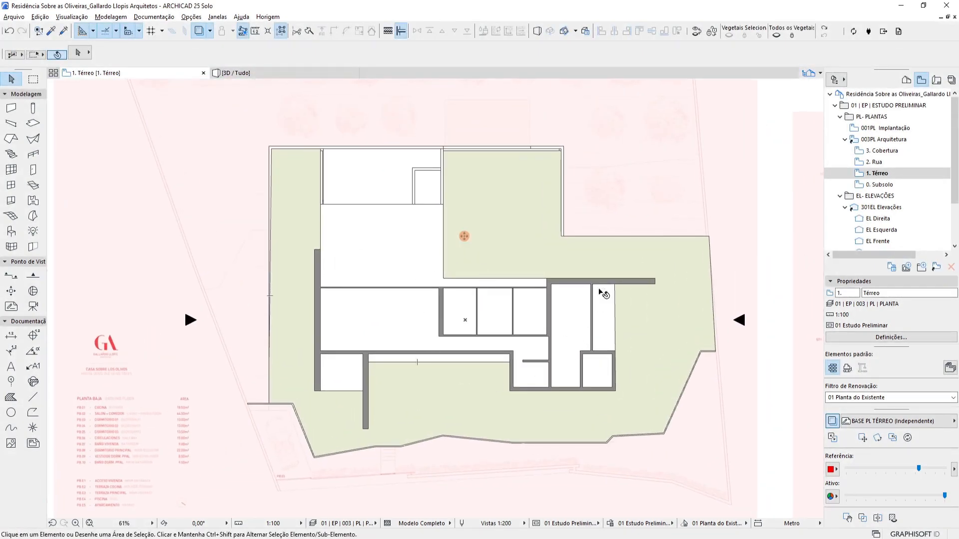
Step: Examine the extended garden mesh in 3D around the house, the pool and the stone wall
{"action": "left_click", "coordinate": [278, 74]}
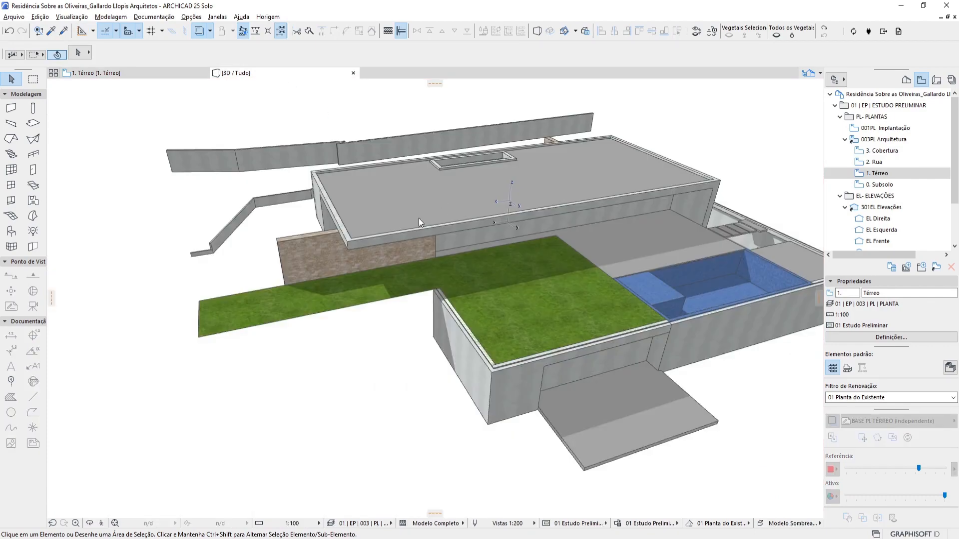
{"action": "middle_click_drag", "start_coordinate": [464, 289], "coordinate": [263, 256], "text": "shift"}
{"action": "scroll", "coordinate": [751, 337], "scroll_direction": "up", "scroll_amount": 3}
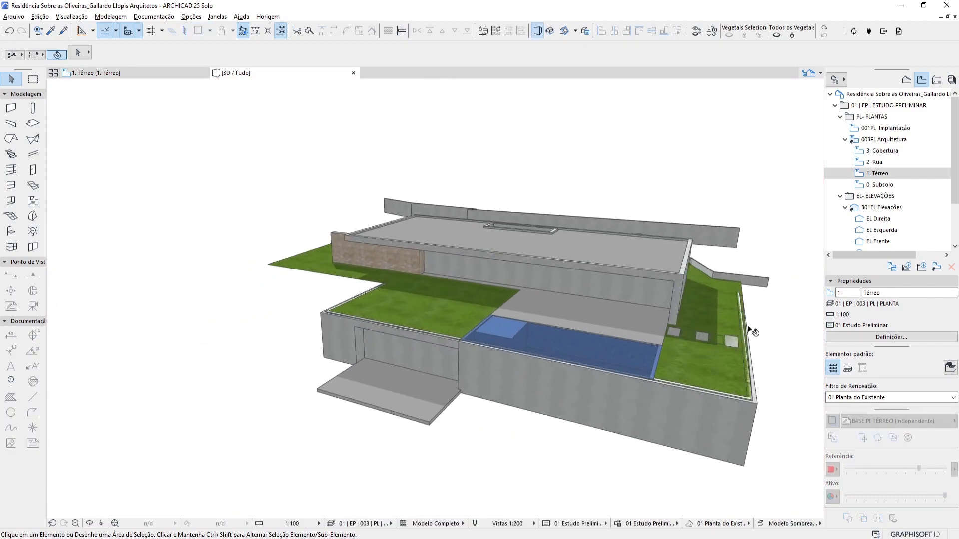
{"action": "middle_click_drag", "start_coordinate": [751, 336], "coordinate": [747, 268], "text": "shift"}
{"action": "scroll", "coordinate": [695, 301], "scroll_direction": "up", "scroll_amount": 3}
{"action": "scroll", "coordinate": [747, 268], "scroll_direction": "down", "scroll_amount": 4}
{"action": "middle_click_drag", "start_coordinate": [400, 292], "coordinate": [746, 274], "text": "shift"}
{"action": "scroll", "coordinate": [746, 274], "scroll_direction": "down", "scroll_amount": 2}
{"action": "middle_click_drag", "start_coordinate": [394, 317], "coordinate": [498, 312], "text": "shift"}
{"action": "scroll", "coordinate": [408, 322], "scroll_direction": "up", "scroll_amount": 3}
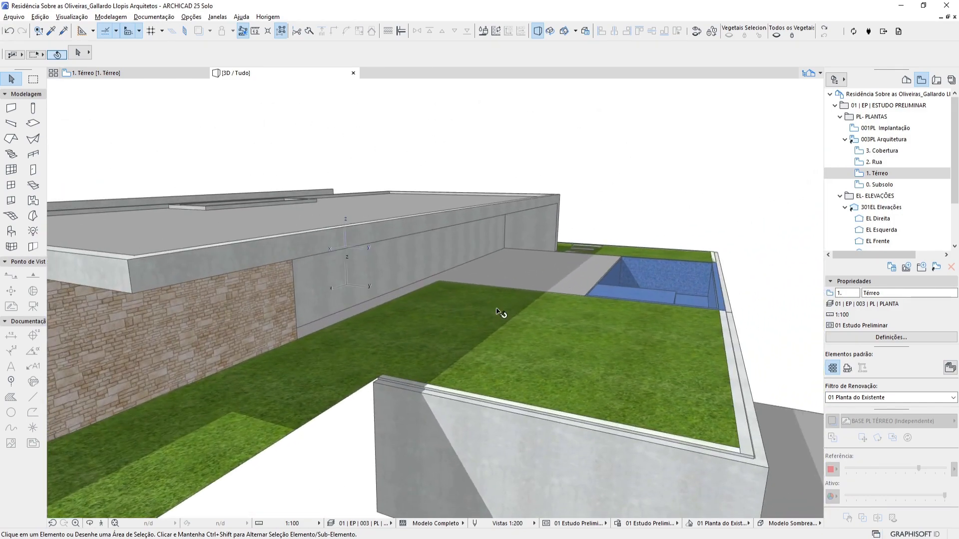
Step: Examine in 3D how the lawn meets the stepping stones and the paving beside the pool
{"action": "middle_click_drag", "start_coordinate": [606, 292], "coordinate": [95, 262], "text": "shift"}
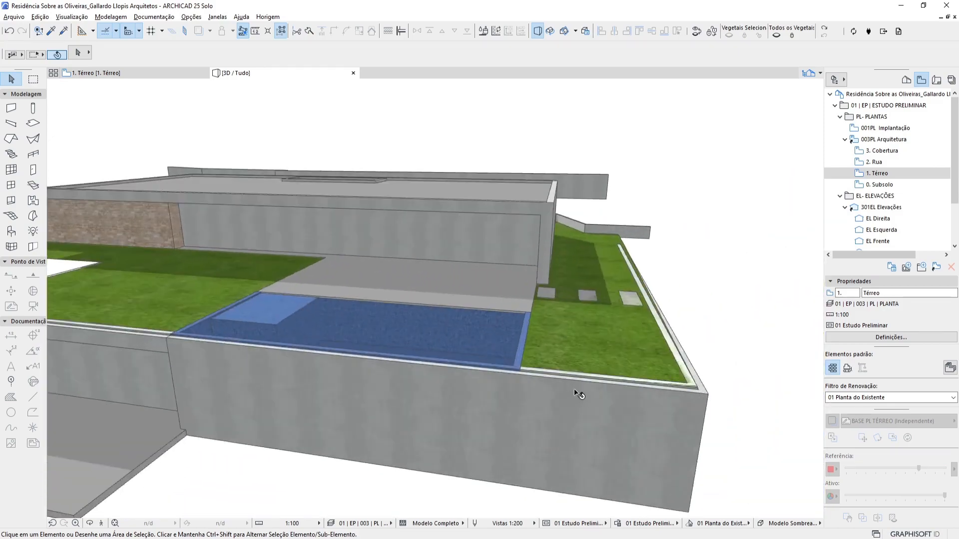
{"action": "scroll", "coordinate": [605, 338], "scroll_direction": "up", "scroll_amount": 3}
{"action": "middle_click_drag", "start_coordinate": [618, 305], "coordinate": [564, 216], "text": "shift"}
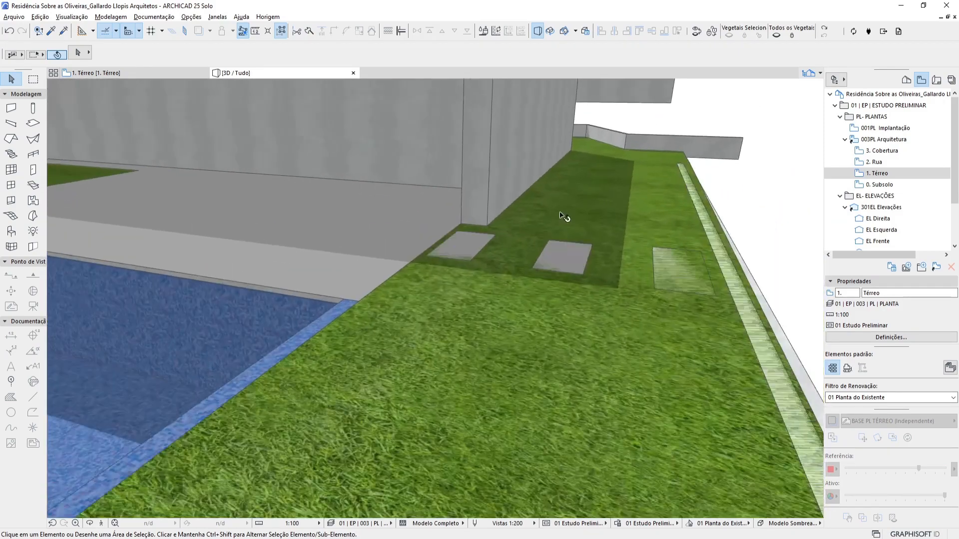
{"action": "scroll", "coordinate": [455, 250], "scroll_direction": "up", "scroll_amount": 4}
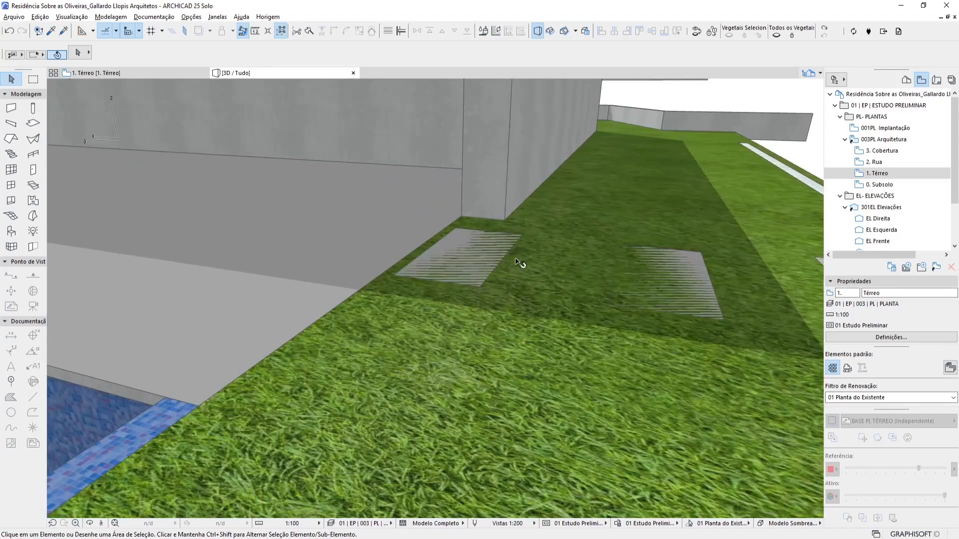
{"action": "middle_click_drag", "start_coordinate": [509, 245], "coordinate": [499, 261], "text": "shift"}
{"action": "scroll", "coordinate": [611, 228], "scroll_direction": "down", "scroll_amount": 5}
{"action": "middle_click_drag", "start_coordinate": [577, 286], "coordinate": [518, 293], "text": "shift"}
{"action": "middle_click_drag", "start_coordinate": [598, 326], "coordinate": [525, 328], "text": "shift"}
{"action": "middle_click_drag", "start_coordinate": [514, 233], "coordinate": [519, 367], "text": "shift"}
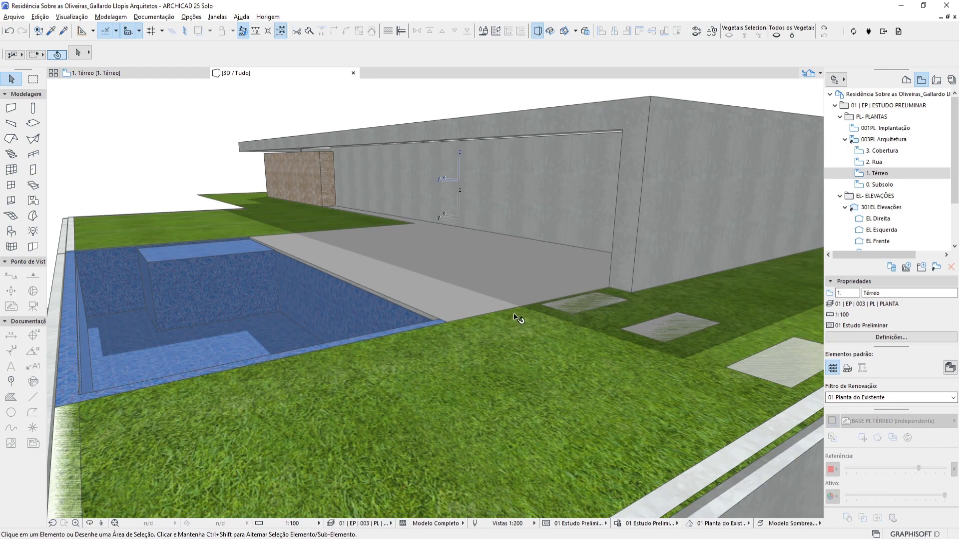
{"action": "middle_click_drag", "start_coordinate": [564, 315], "coordinate": [646, 297], "text": "shift"}
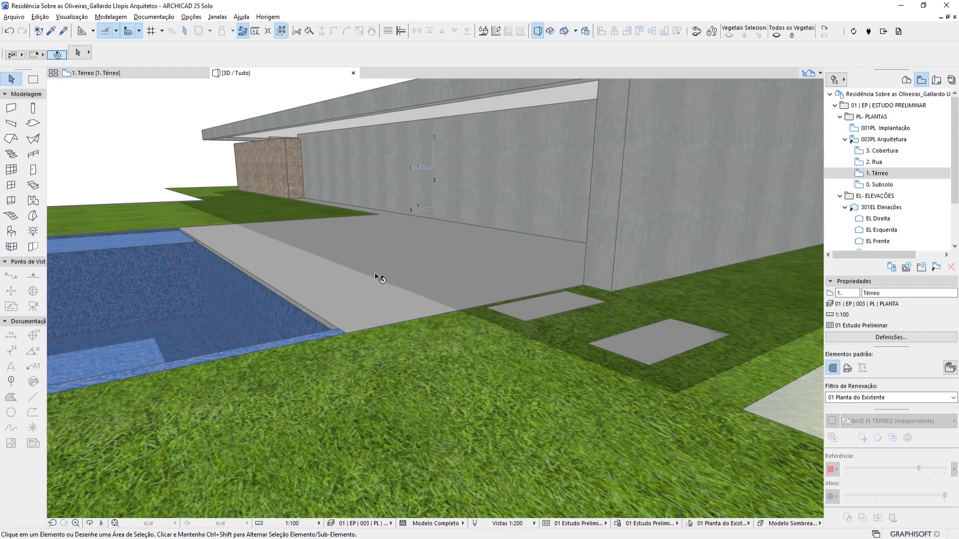
Step: Switch to the ArchDaily gallery of the house and compare the lawn level with the paving and stepping stones in the photos
{"action": "mouse_move", "coordinate": [380, 278]}
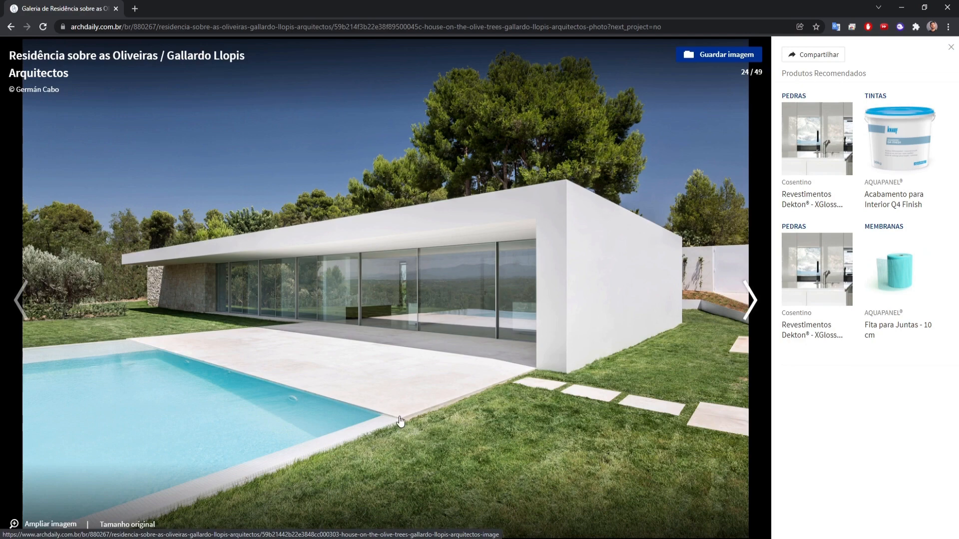
{"action": "key", "text": "Left"}
{"action": "key", "text": "Left"}
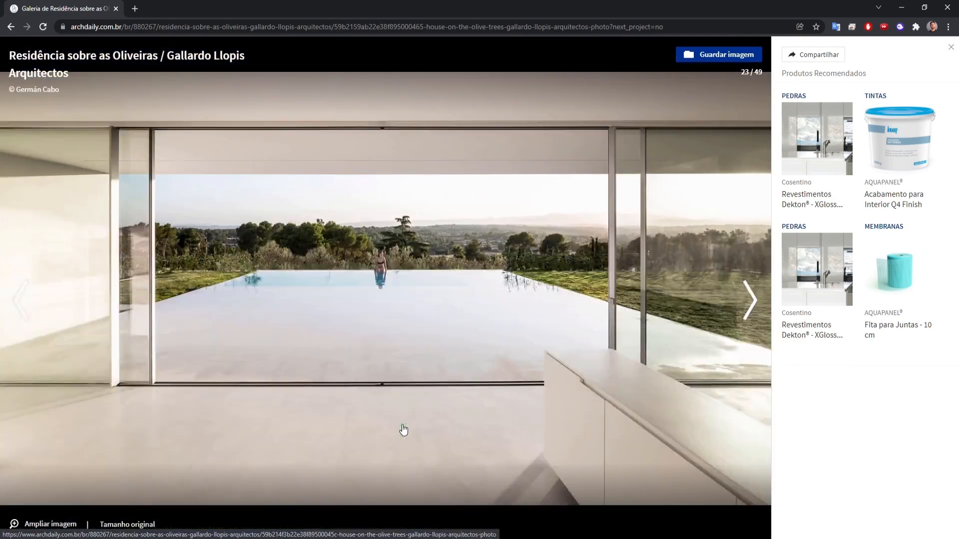
{"action": "key", "text": "Left"}
{"action": "key", "text": "Left"}
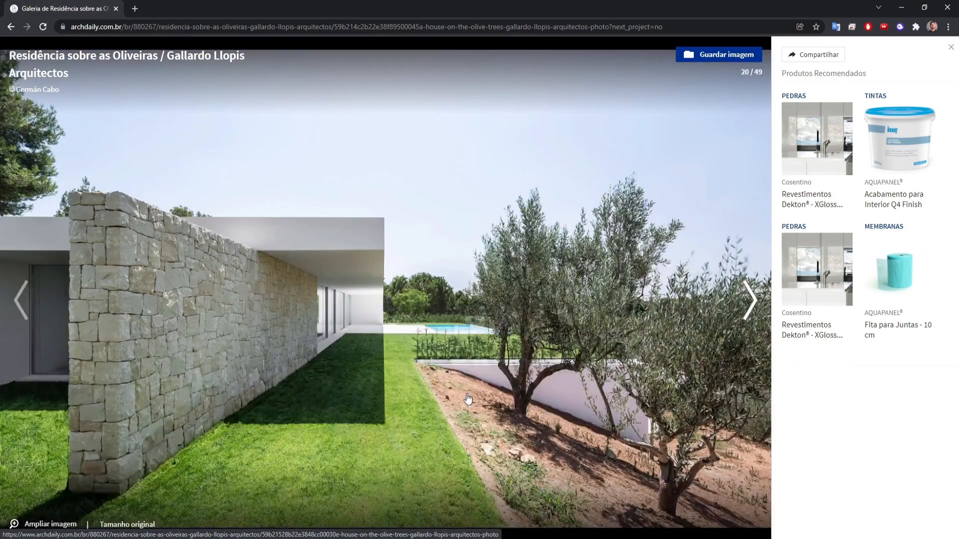
{"action": "key", "text": "Left"}
{"action": "key", "text": "Left"}
{"action": "key", "text": "Left"}
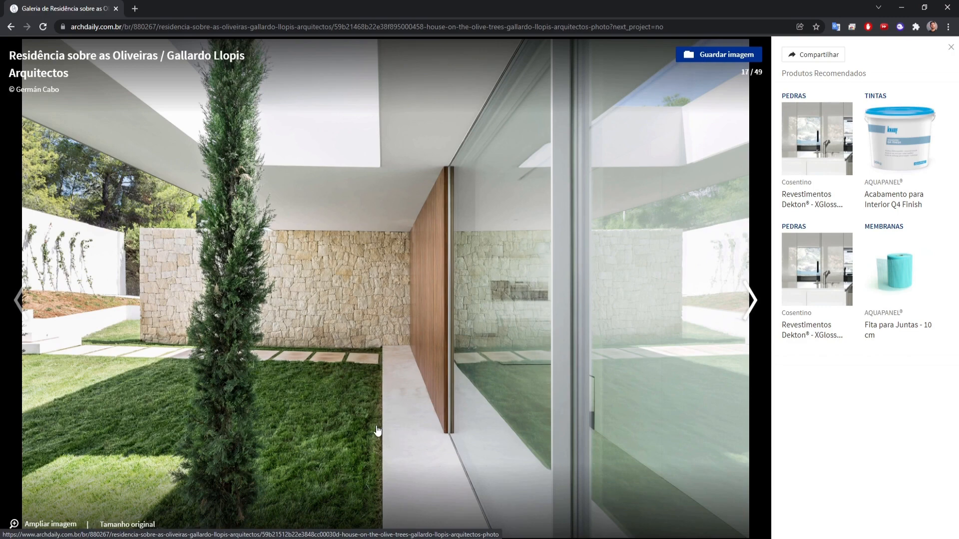
{"action": "key", "text": "Left"}
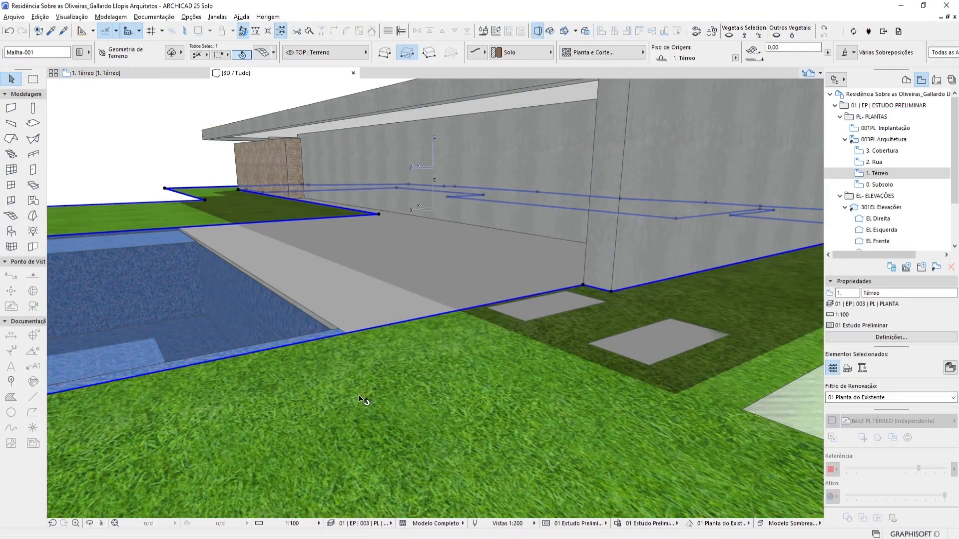
Step: Back in Archicad, set the garden mesh's elevation to -5 relative to the Térreo floor and check it against the stepping stones
{"action": "left_click", "coordinate": [782, 47]}
{"action": "type", "text": "-5"}
{"action": "key", "text": "Return"}
{"action": "key", "text": "Escape"}
{"action": "scroll", "coordinate": [573, 321], "scroll_direction": "down", "scroll_amount": 5}
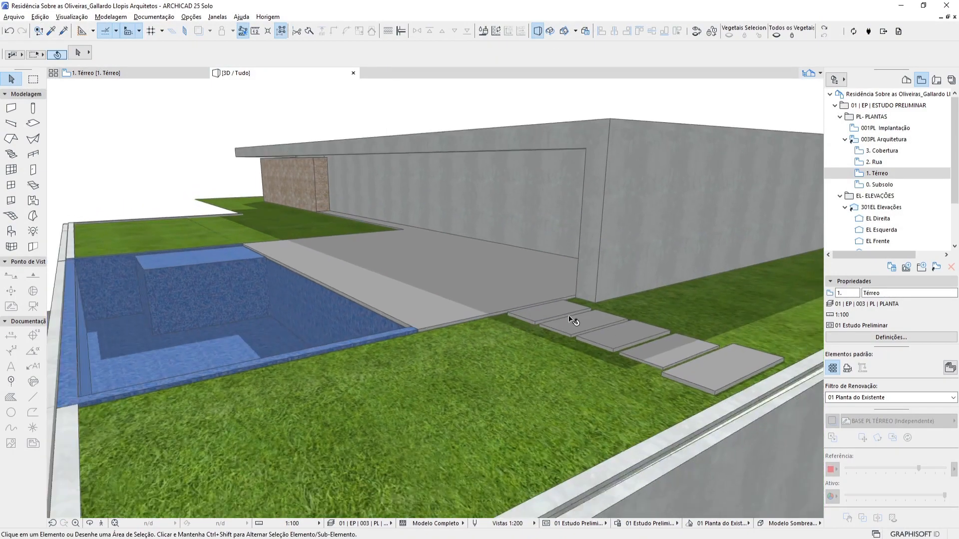
{"action": "middle_click_drag", "start_coordinate": [564, 349], "coordinate": [495, 279], "text": "shift"}
{"action": "scroll", "coordinate": [683, 288], "scroll_direction": "up", "scroll_amount": 3}
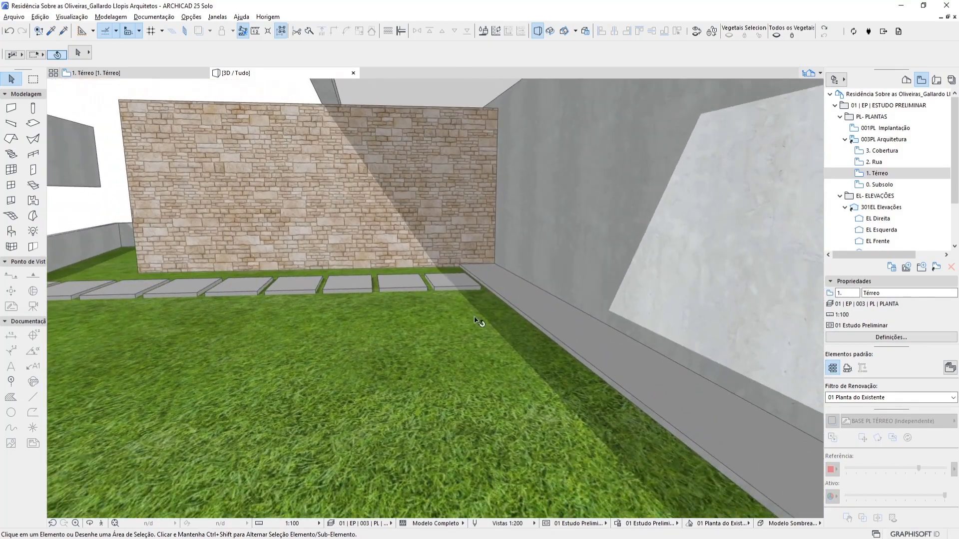
Step: Examine in 3D how the garden mesh's boundary runs along the pool and over the perimeter wall beyond it
{"action": "scroll", "coordinate": [502, 351], "scroll_direction": "down", "scroll_amount": 1}
{"action": "middle_click_drag", "start_coordinate": [503, 351], "coordinate": [706, 355], "text": "shift"}
{"action": "scroll", "coordinate": [569, 322], "scroll_direction": "down", "scroll_amount": 4}
{"action": "scroll", "coordinate": [315, 375], "scroll_direction": "up", "scroll_amount": 5}
{"action": "left_click", "coordinate": [381, 403]}
{"action": "scroll", "coordinate": [316, 309], "scroll_direction": "up", "scroll_amount": 2}
{"action": "middle_click_drag", "start_coordinate": [316, 309], "coordinate": [598, 324], "text": "shift"}
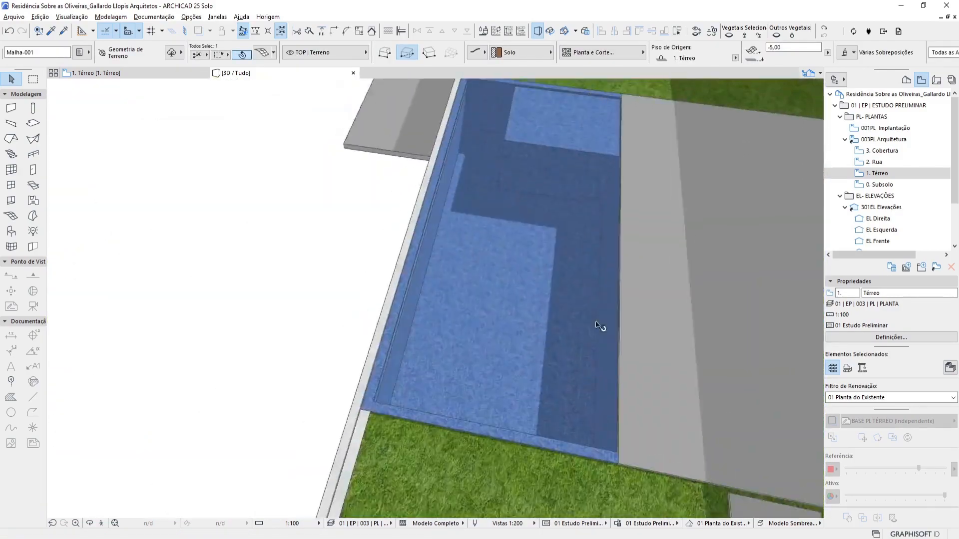
{"action": "scroll", "coordinate": [370, 244], "scroll_direction": "down", "scroll_amount": 2}
{"action": "middle_click_drag", "start_coordinate": [430, 400], "coordinate": [371, 320]}
{"action": "scroll", "coordinate": [277, 395], "scroll_direction": "up", "scroll_amount": 2}
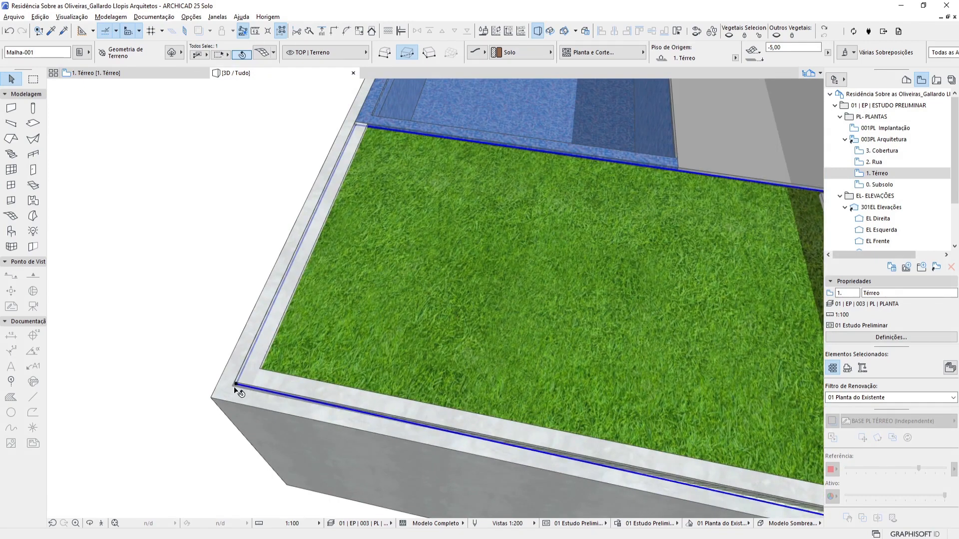
Step: In the Térreo plan, offset the garden mesh's long edge inward and align its end corner with the inner face of the perimeter wall
{"action": "key", "text": "F2"}
{"action": "scroll", "coordinate": [299, 174], "scroll_direction": "up", "scroll_amount": 5}
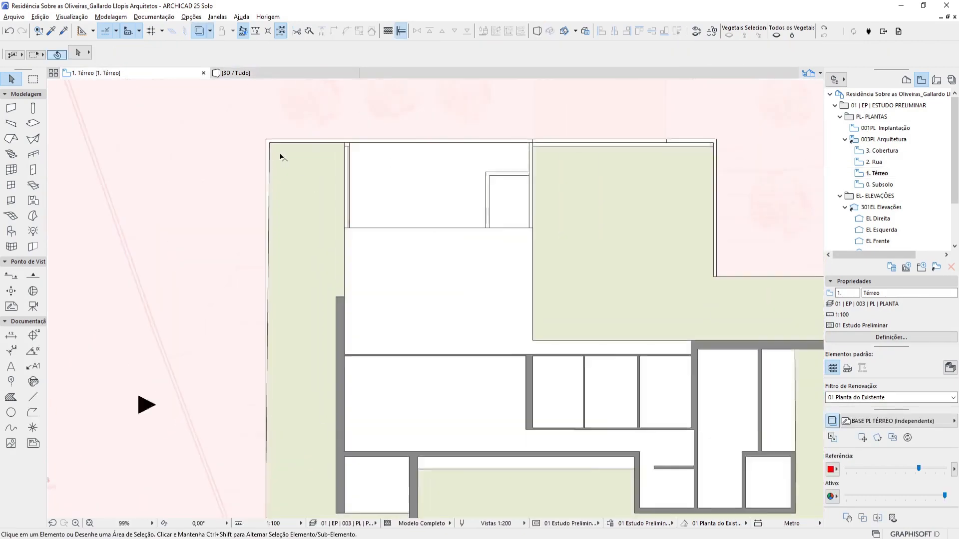
{"action": "left_click", "coordinate": [306, 177]}
{"action": "scroll", "coordinate": [372, 366], "scroll_direction": "down", "scroll_amount": 3}
{"action": "middle_click_drag", "start_coordinate": [372, 366], "coordinate": [403, 160]}
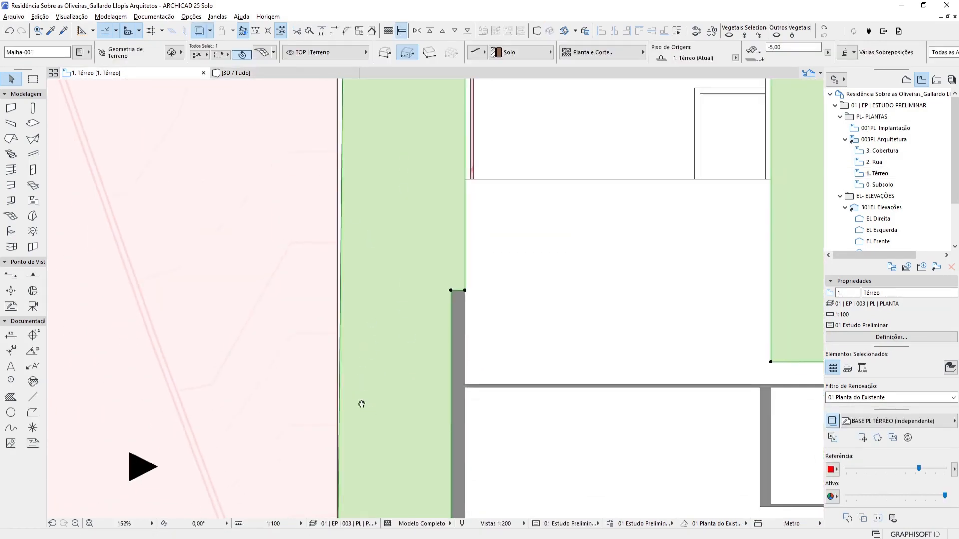
{"action": "middle_click_drag", "start_coordinate": [361, 438], "coordinate": [381, 149]}
{"action": "scroll", "coordinate": [356, 316], "scroll_direction": "up", "scroll_amount": 10}
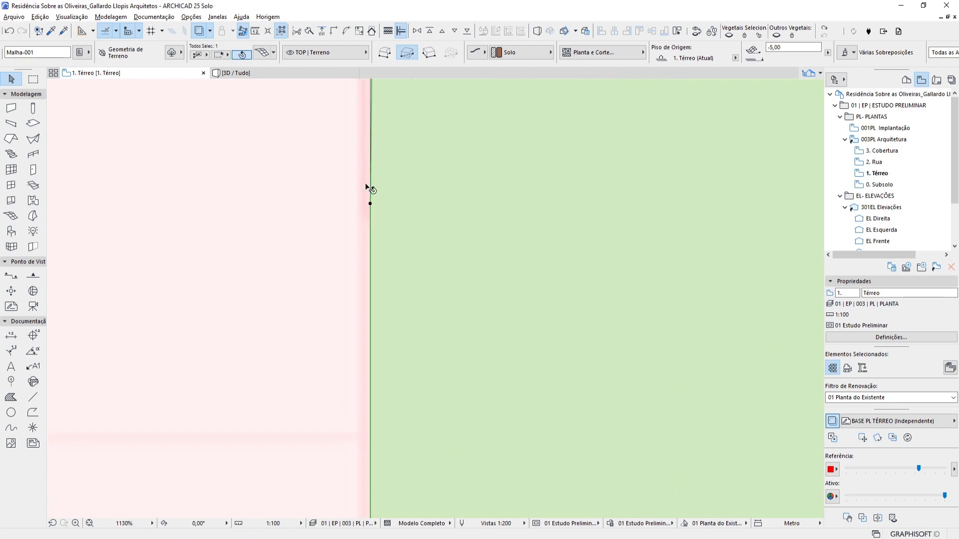
{"action": "left_click", "coordinate": [371, 145]}
{"action": "left_click", "coordinate": [430, 200]}
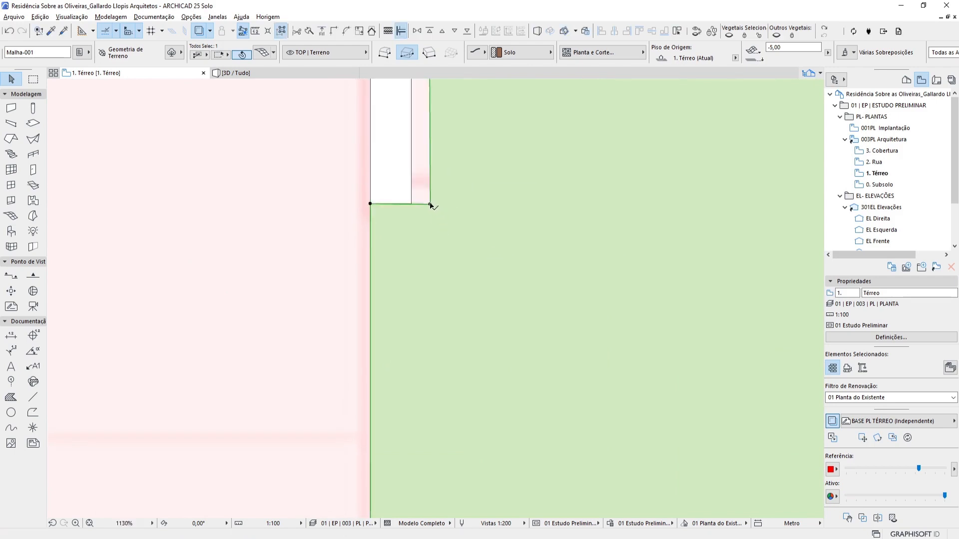
{"action": "left_click", "coordinate": [430, 204]}
{"action": "left_click", "coordinate": [411, 204]}
{"action": "scroll", "coordinate": [445, 248], "scroll_direction": "down", "scroll_amount": 6}
{"action": "middle_click_drag", "start_coordinate": [465, 219], "coordinate": [436, 375]}
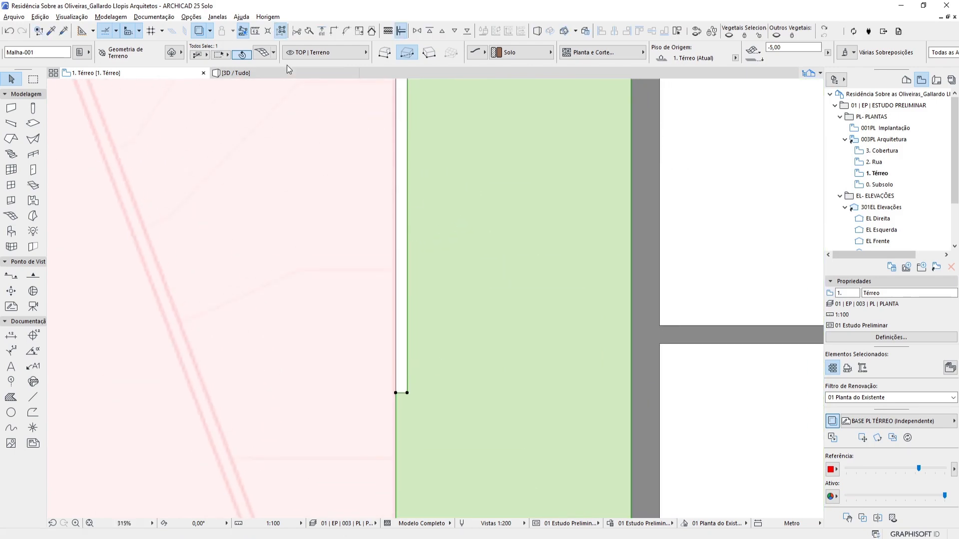
Step: Back in 3D, offset the garden mesh's edge along the perimeter wall to the inner corner at the end of the wall's coping
{"action": "left_click", "coordinate": [284, 73]}
{"action": "middle_click_drag", "start_coordinate": [417, 345], "coordinate": [185, 234]}
{"action": "middle_click_drag", "start_coordinate": [608, 335], "coordinate": [537, 334]}
{"action": "scroll", "coordinate": [538, 334], "scroll_direction": "down", "scroll_amount": 2}
{"action": "middle_click_drag", "start_coordinate": [511, 207], "coordinate": [487, 288]}
{"action": "scroll", "coordinate": [513, 177], "scroll_direction": "up", "scroll_amount": 1}
{"action": "left_click", "coordinate": [495, 198]}
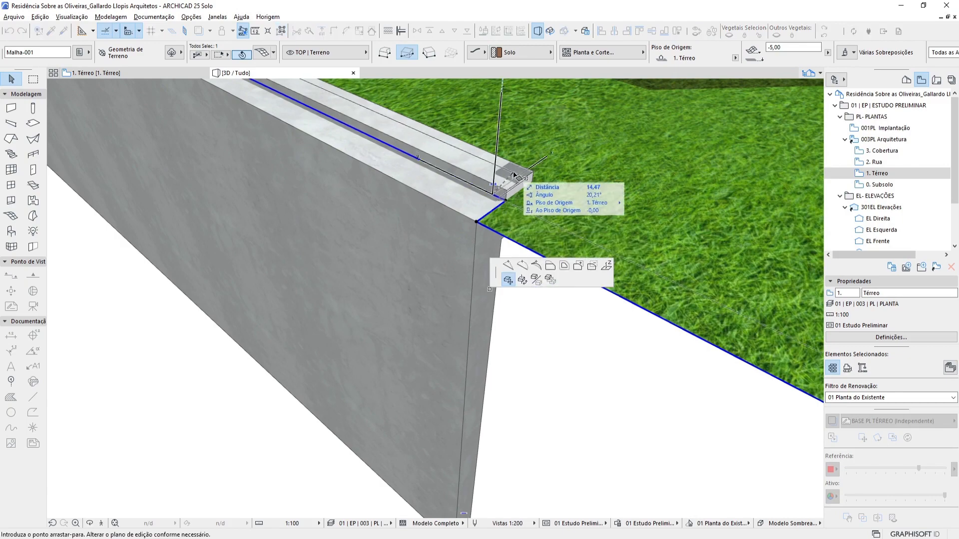
{"action": "left_click", "coordinate": [550, 266]}
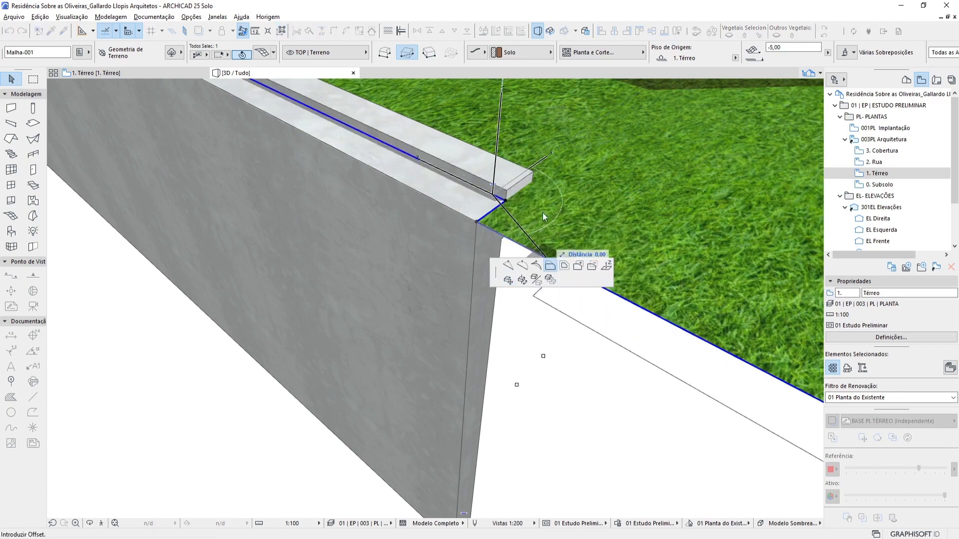
{"action": "left_click", "coordinate": [532, 173]}
{"action": "middle_click_drag", "start_coordinate": [552, 186], "coordinate": [638, 375], "text": "shift"}
{"action": "scroll", "coordinate": [548, 204], "scroll_direction": "down", "scroll_amount": 3}
{"action": "scroll", "coordinate": [584, 331], "scroll_direction": "down", "scroll_amount": 4}
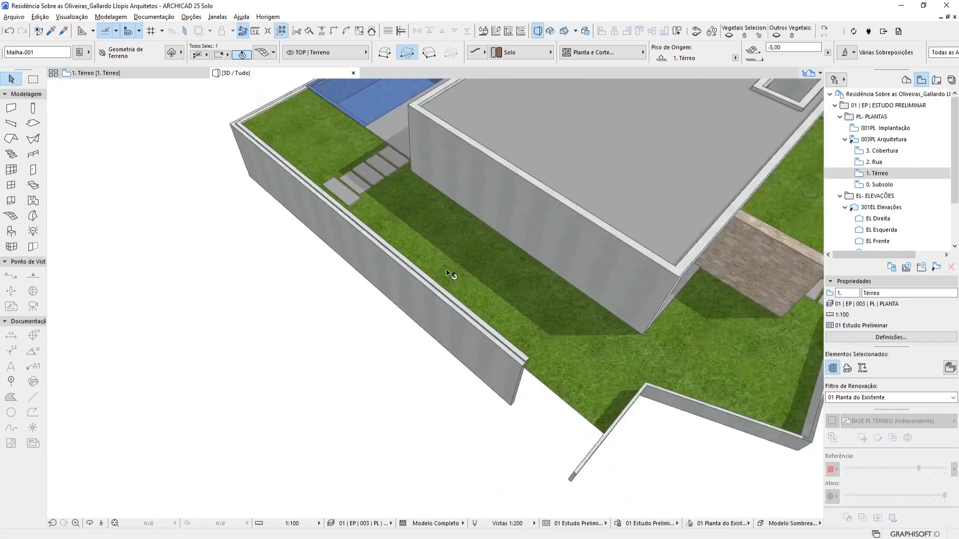
Step: Examine the adjusted mesh boundary in 3D along the perimeter wall and around the house, and clear the selection
{"action": "middle_click_drag", "start_coordinate": [469, 285], "coordinate": [415, 230], "text": "shift"}
{"action": "scroll", "coordinate": [349, 255], "scroll_direction": "up", "scroll_amount": 5}
{"action": "scroll", "coordinate": [370, 294], "scroll_direction": "down", "scroll_amount": 4}
{"action": "middle_click_drag", "start_coordinate": [417, 289], "coordinate": [364, 268], "text": "shift"}
{"action": "scroll", "coordinate": [375, 278], "scroll_direction": "down", "scroll_amount": 4}
{"action": "middle_click_drag", "start_coordinate": [425, 297], "coordinate": [321, 345], "text": "shift"}
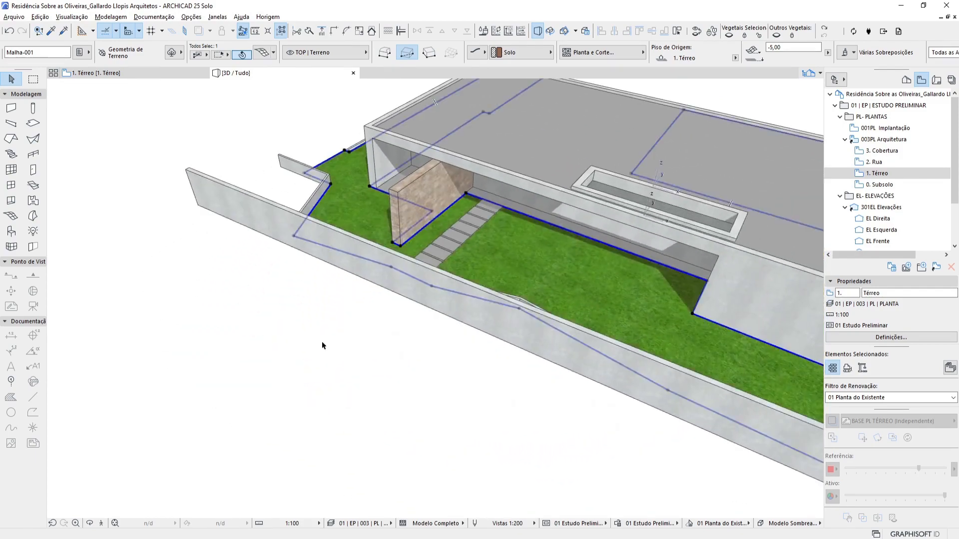
{"action": "scroll", "coordinate": [321, 345], "scroll_direction": "down", "scroll_amount": 2}
{"action": "middle_click_drag", "start_coordinate": [621, 312], "coordinate": [402, 272], "text": "shift"}
{"action": "scroll", "coordinate": [687, 345], "scroll_direction": "up", "scroll_amount": 2}
{"action": "middle_click_drag", "start_coordinate": [687, 344], "coordinate": [514, 334], "text": "shift"}
{"action": "scroll", "coordinate": [638, 351], "scroll_direction": "up", "scroll_amount": 2}
{"action": "middle_click_drag", "start_coordinate": [586, 355], "coordinate": [510, 342], "text": "shift"}
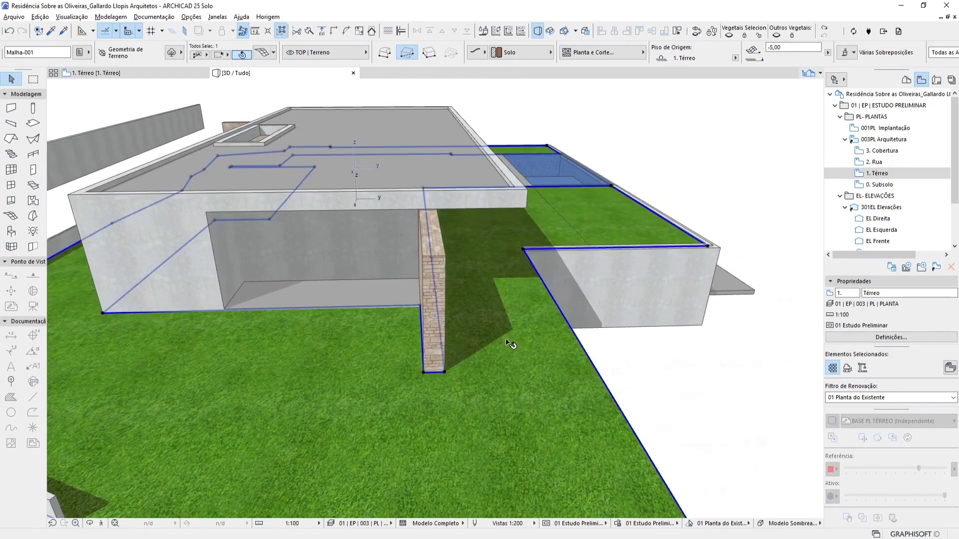
{"action": "key", "text": "Escape"}
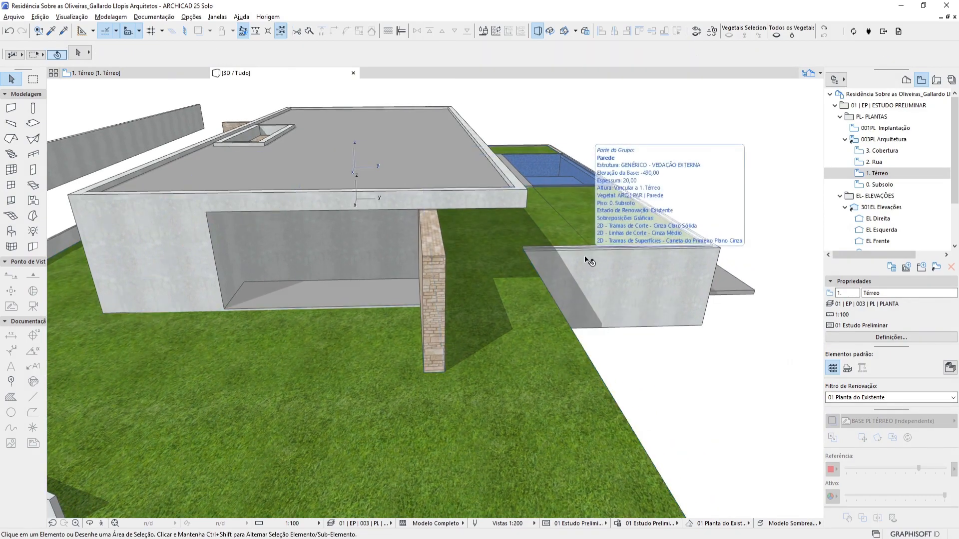
Step: Examine in 3D the retaining wall at the lawn's open corner and the stepping stones beside the stone wall
{"action": "scroll", "coordinate": [603, 244], "scroll_direction": "down", "scroll_amount": 3}
{"action": "mouse_move", "coordinate": [597, 253]}
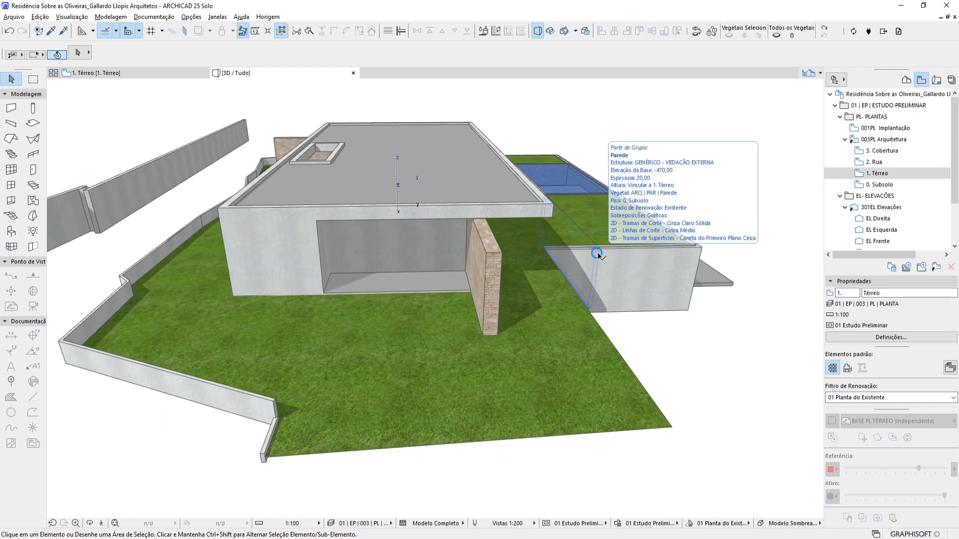
{"action": "scroll", "coordinate": [634, 283], "scroll_direction": "down", "scroll_amount": 3}
{"action": "middle_click_drag", "start_coordinate": [564, 284], "coordinate": [727, 302], "text": "shift"}
{"action": "scroll", "coordinate": [726, 300], "scroll_direction": "down", "scroll_amount": 2}
{"action": "scroll", "coordinate": [328, 226], "scroll_direction": "up", "scroll_amount": 3}
{"action": "scroll", "coordinate": [328, 226], "scroll_direction": "up", "scroll_amount": 6}
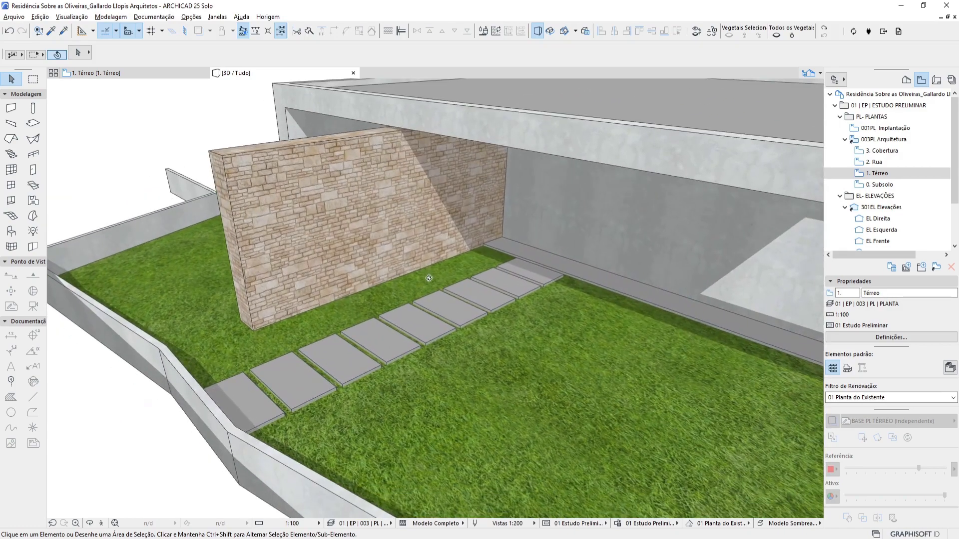
Step: Try offsetting the garden mesh's edge beside the paving inward so the terrain runs beneath the house
{"action": "left_click", "coordinate": [510, 348]}
{"action": "scroll", "coordinate": [213, 274], "scroll_direction": "down", "scroll_amount": 3}
{"action": "left_click", "coordinate": [477, 304]}
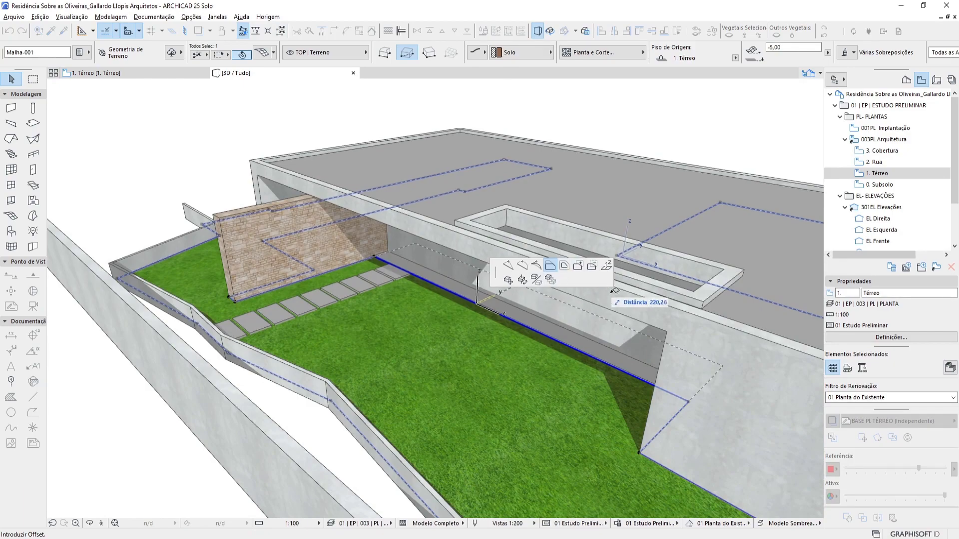
{"action": "left_click", "coordinate": [625, 303]}
{"action": "key", "text": "Escape"}
Step: Inspect how the lawn meets the paving strip and the stepping stones at the corner of the stone wall
{"action": "scroll", "coordinate": [428, 280], "scroll_direction": "up", "scroll_amount": 10}
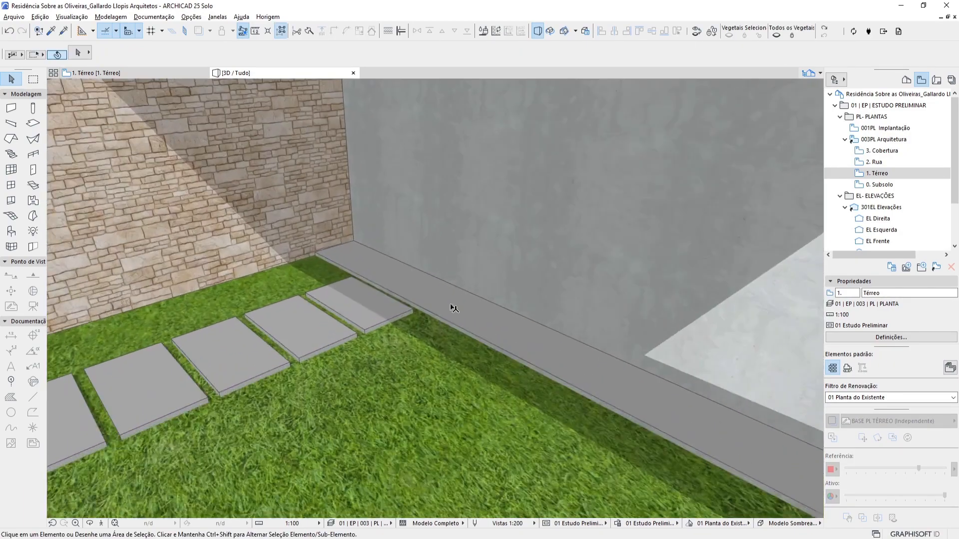
{"action": "scroll", "coordinate": [552, 292], "scroll_direction": "up", "scroll_amount": 3}
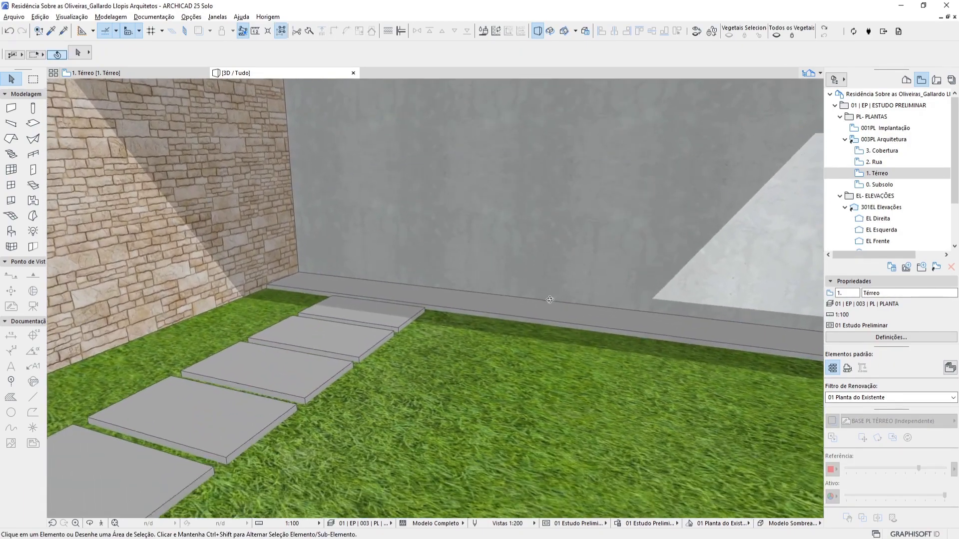
{"action": "middle_click_drag", "start_coordinate": [519, 269], "coordinate": [349, 287], "text": "shift"}
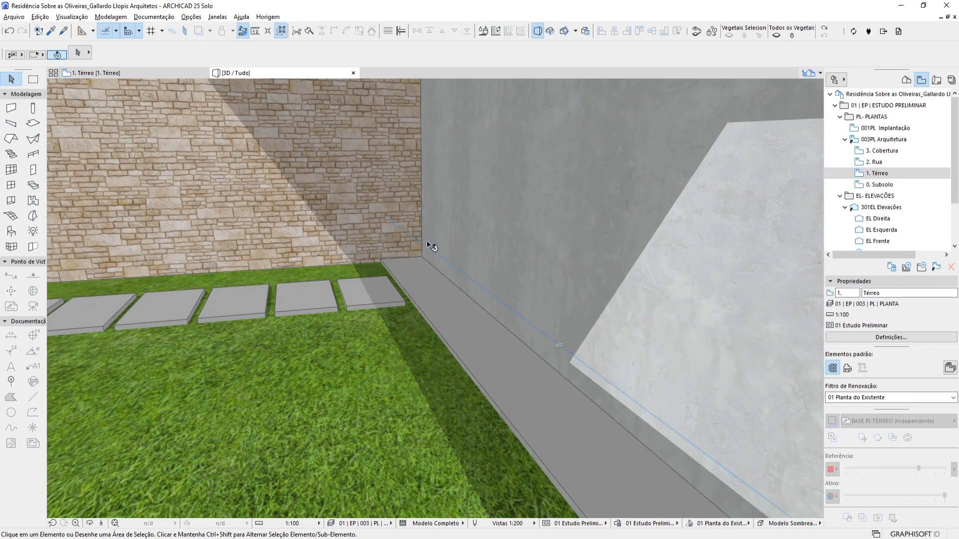
{"action": "middle_click_drag", "start_coordinate": [428, 267], "coordinate": [469, 244], "text": "shift"}
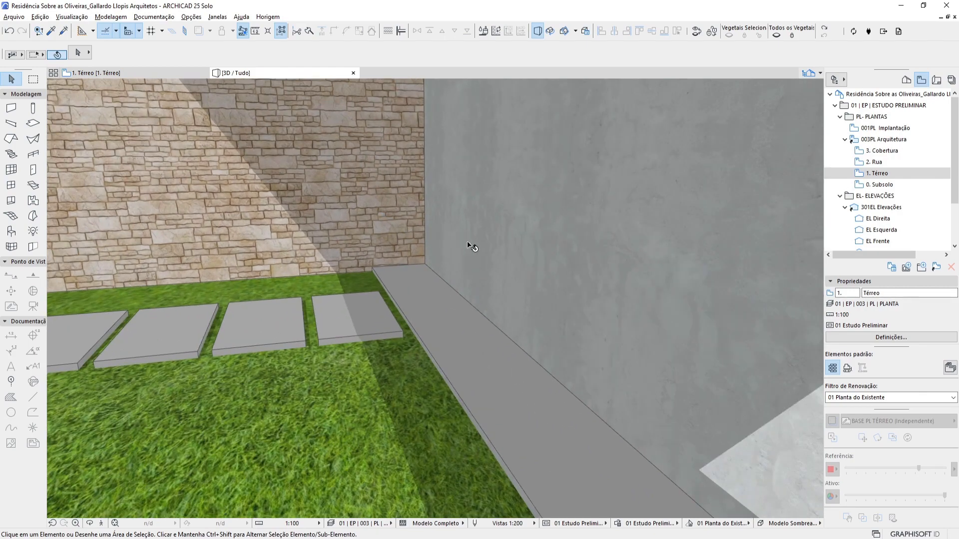
{"action": "middle_click_drag", "start_coordinate": [493, 283], "coordinate": [433, 253], "text": "shift"}
Step: Offset the garden mesh's edge from beneath the house back to the outer edge of the paving strip
{"action": "left_click", "coordinate": [244, 374]}
{"action": "middle_click_drag", "start_coordinate": [516, 288], "coordinate": [370, 318]}
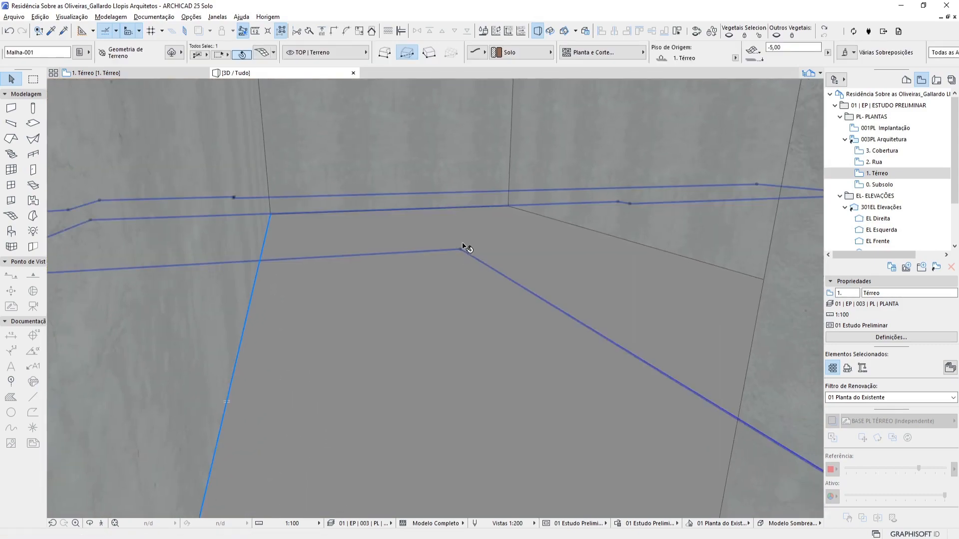
{"action": "left_click", "coordinate": [493, 270]}
{"action": "middle_click_drag", "start_coordinate": [299, 300], "coordinate": [380, 266]}
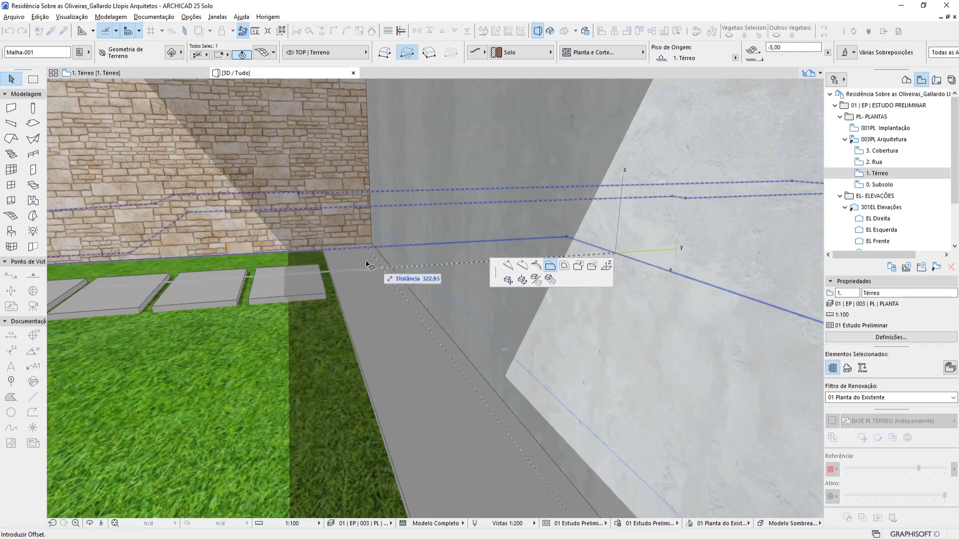
{"action": "left_click", "coordinate": [323, 248]}
{"action": "key", "text": "Escape"}
Step: Temporarily hide the layer of the stepping-stone slabs to inspect the garden mesh beneath, and restore the layer's visibility
{"action": "scroll", "coordinate": [350, 277], "scroll_direction": "down", "scroll_amount": 2}
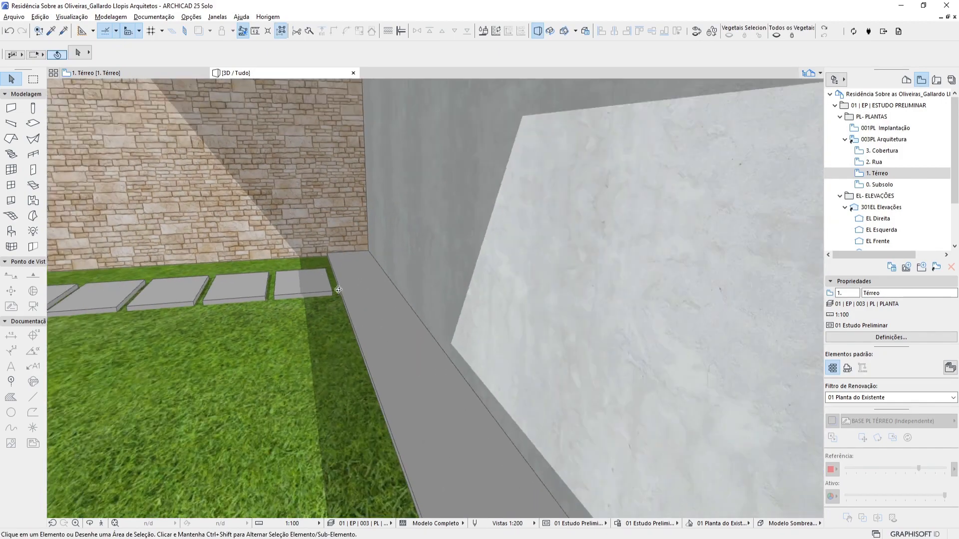
{"action": "middle_click_drag", "start_coordinate": [341, 293], "coordinate": [328, 360], "text": "shift"}
{"action": "left_click", "coordinate": [402, 370]}
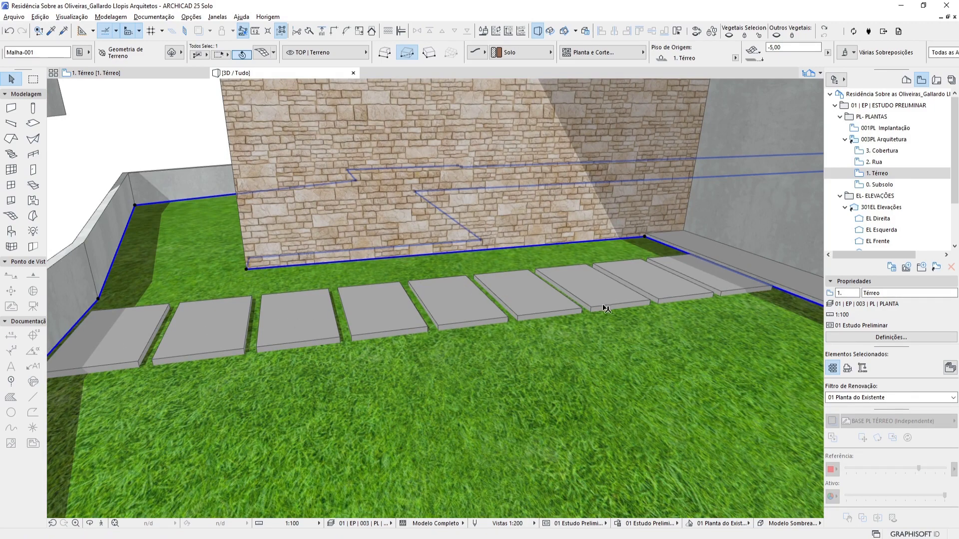
{"action": "left_click", "coordinate": [281, 329]}
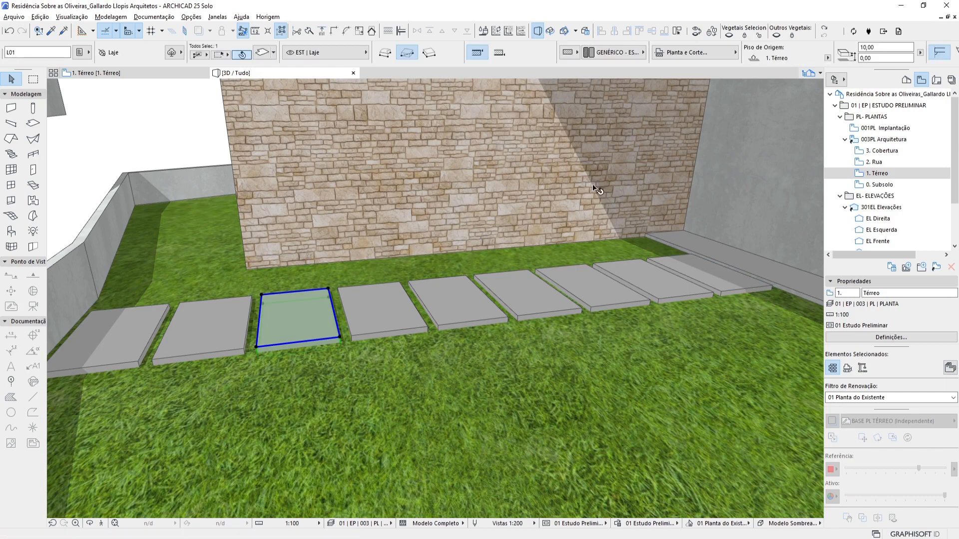
{"action": "left_click", "coordinate": [729, 36]}
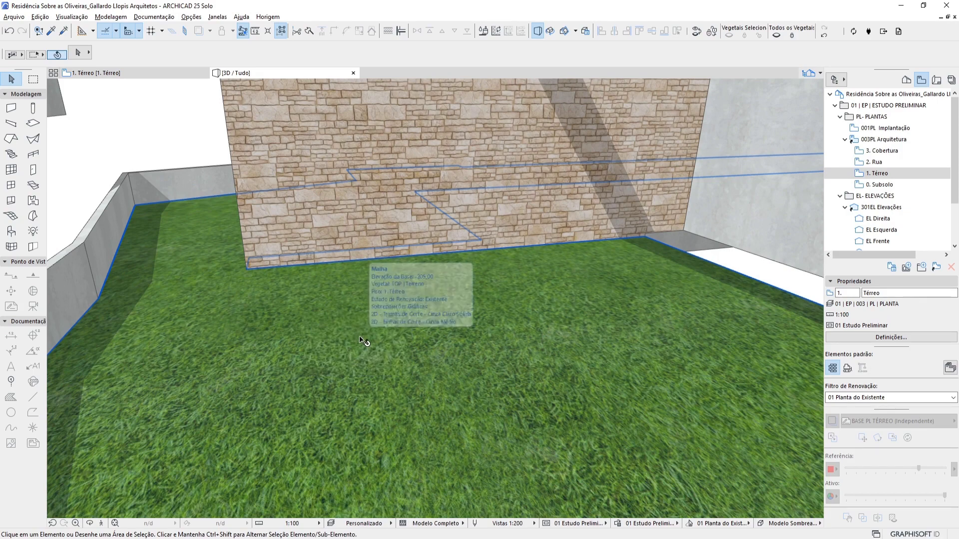
{"action": "left_click", "coordinate": [826, 35]}
{"action": "middle_click_drag", "start_coordinate": [576, 292], "coordinate": [544, 293], "text": "shift"}
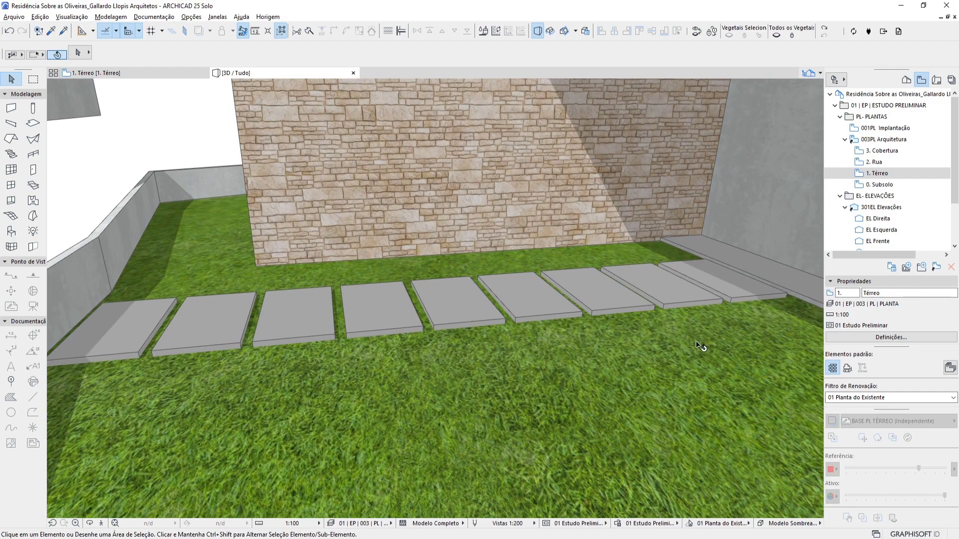
{"action": "middle_click_drag", "start_coordinate": [341, 358], "coordinate": [413, 308], "text": "shift"}
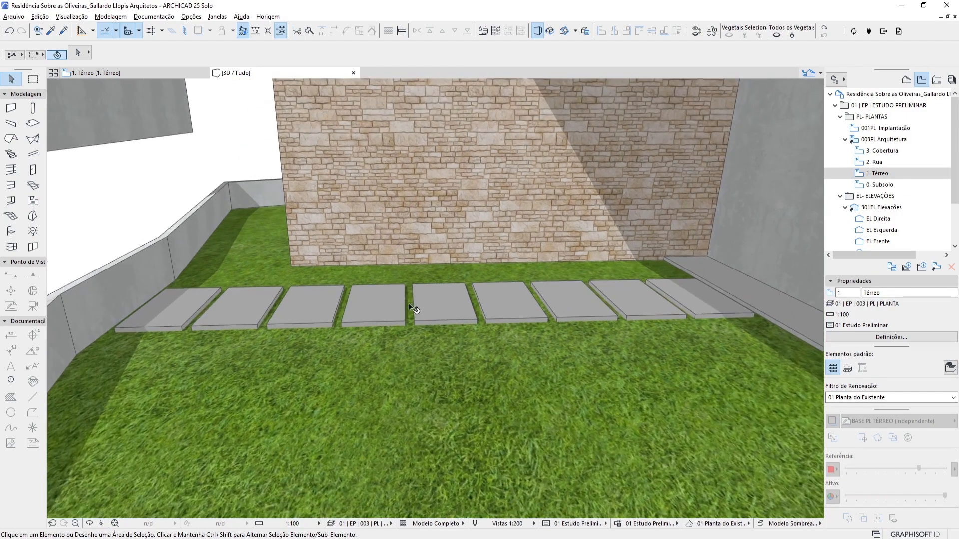
Step: Open Solid Element Operations (Operações Elementos Sólidos) with the garden mesh as the target
{"action": "left_click", "coordinate": [366, 363]}
{"action": "right_click", "coordinate": [364, 362]}
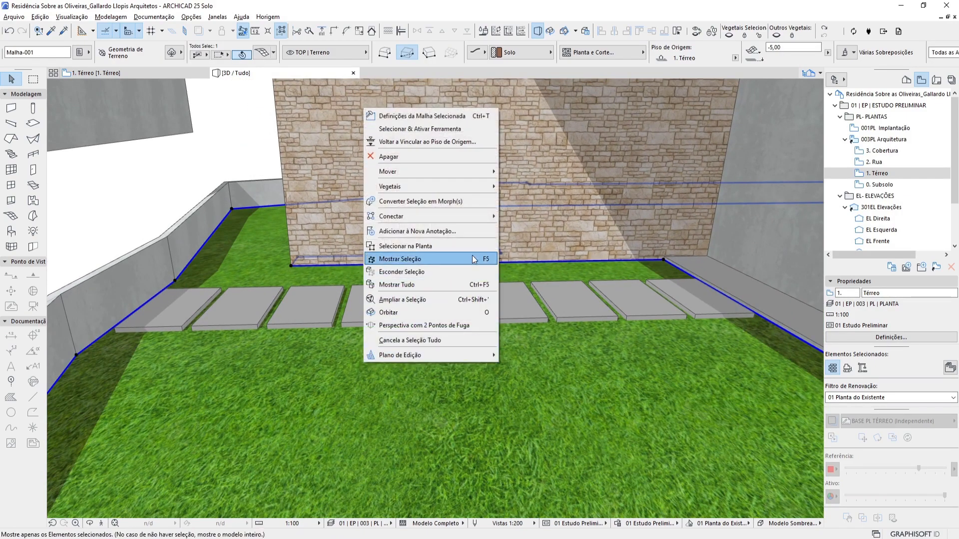
{"action": "mouse_move", "coordinate": [486, 215]}
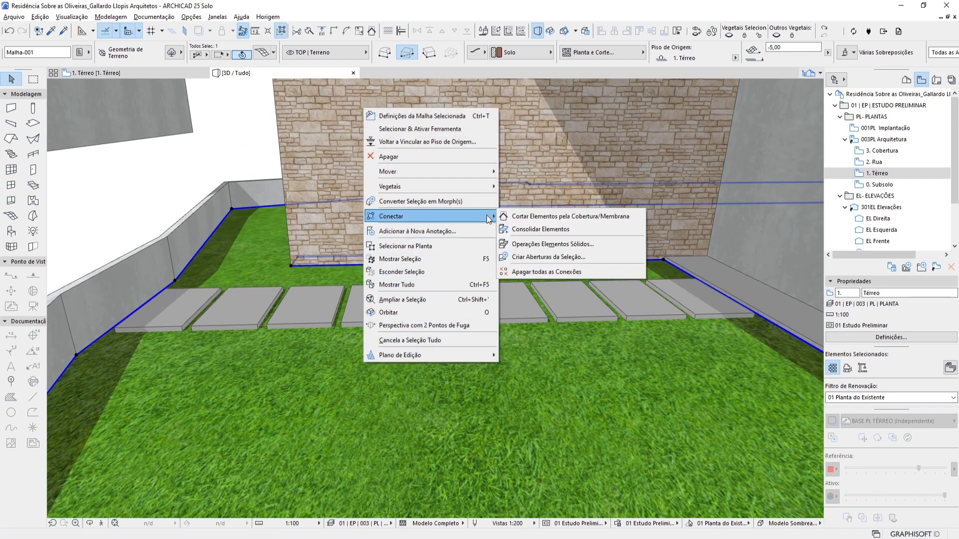
{"action": "left_click", "coordinate": [577, 244]}
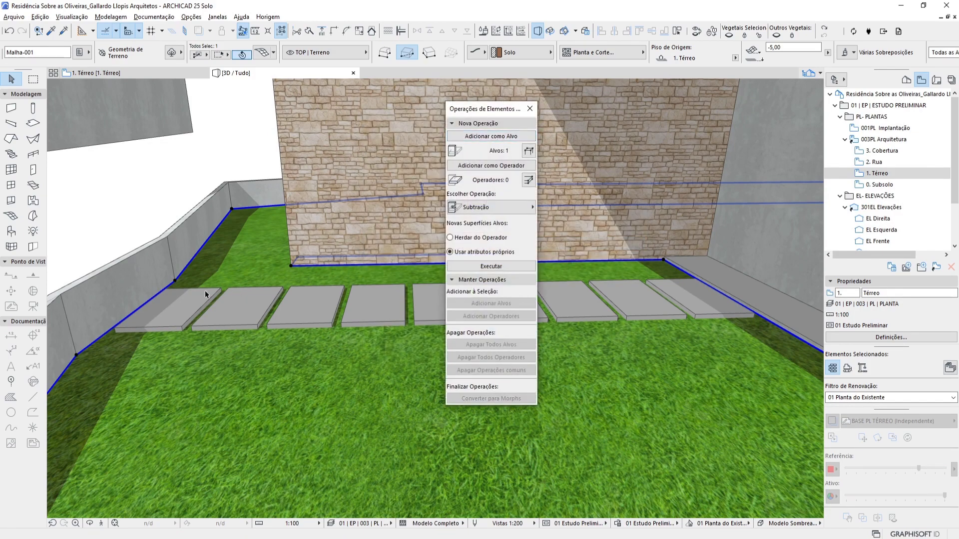
Step: Add the nine stepping-stone slabs as operators, execute the Subtração from the garden mesh keeping its own attributes, and move the dialog aside
{"action": "left_click", "coordinate": [178, 308]}
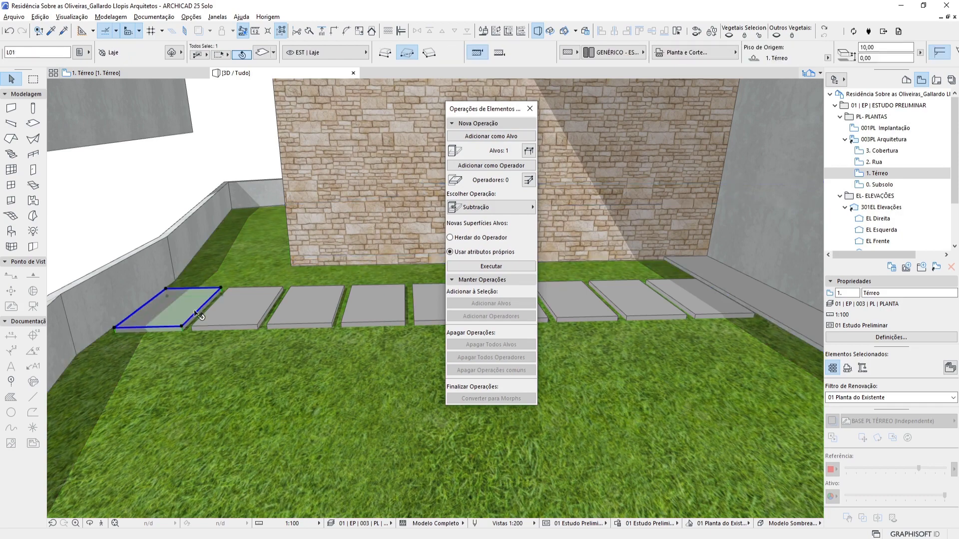
{"action": "left_click", "coordinate": [243, 316], "text": "shift"}
{"action": "left_click", "coordinate": [297, 312], "text": "shift"}
{"action": "left_click", "coordinate": [368, 310], "text": "shift"}
{"action": "left_click", "coordinate": [420, 309], "text": "shift"}
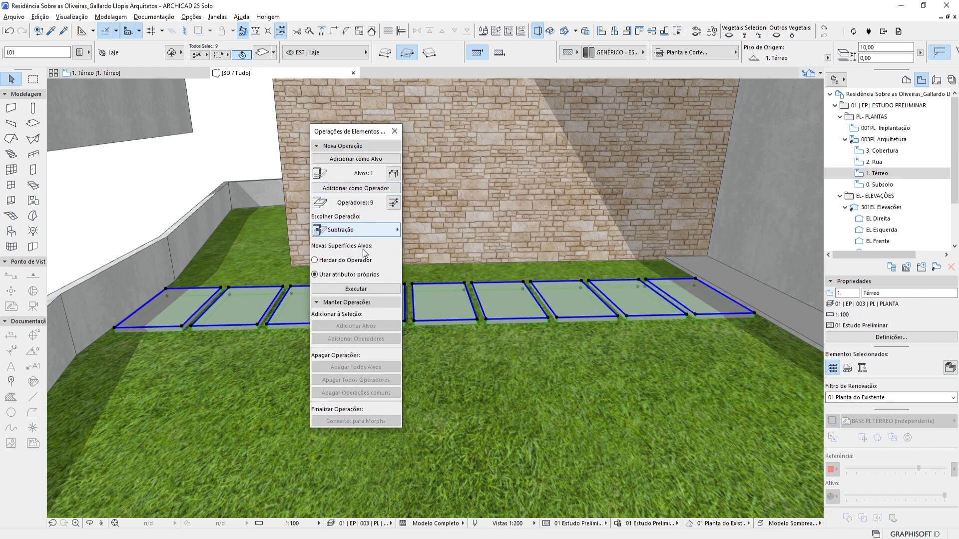
{"action": "left_click", "coordinate": [368, 289]}
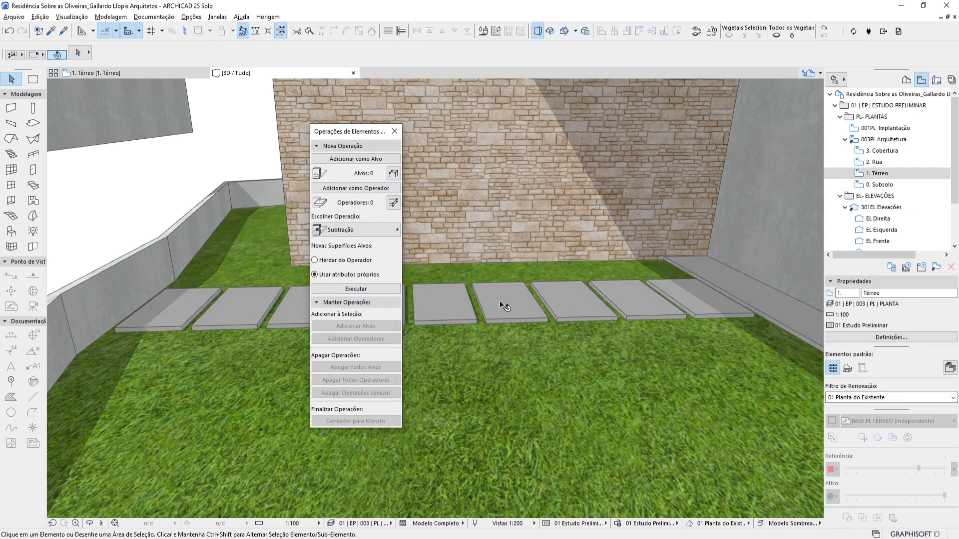
{"action": "left_click_drag", "start_coordinate": [373, 136], "coordinate": [903, 181]}
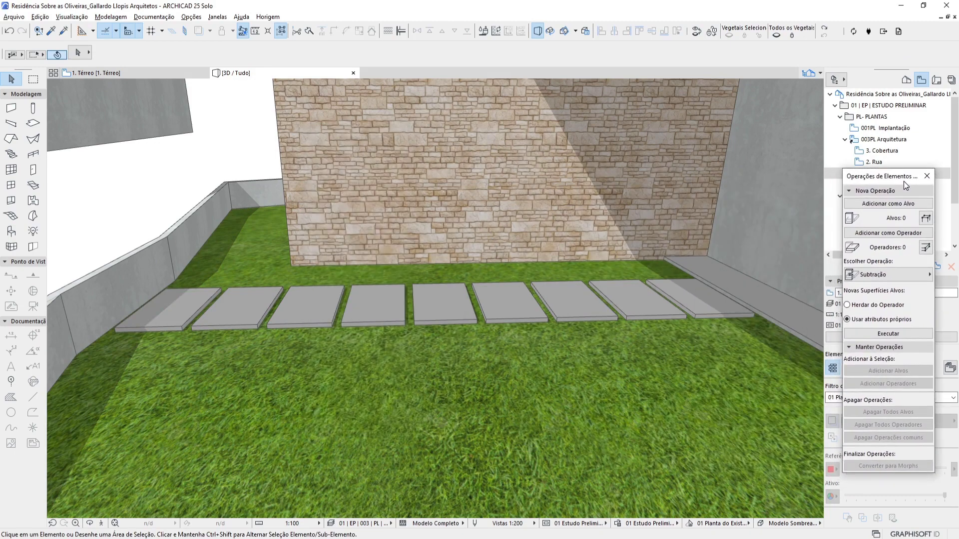
Step: Temporarily hide the stepping-stone slabs' layer to inspect the openings cut in the garden mesh beside the stone wall, and restore its visibility
{"action": "left_click", "coordinate": [570, 299]}
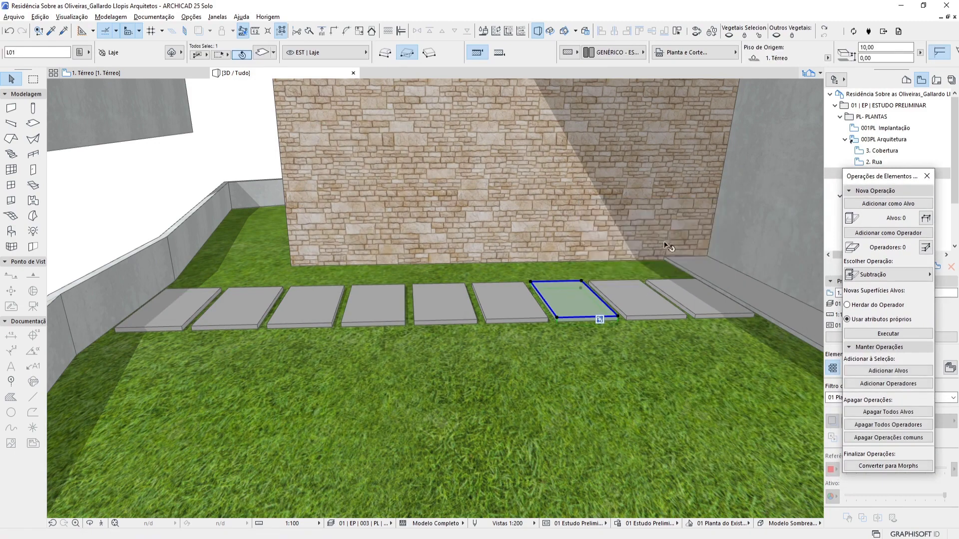
{"action": "left_click", "coordinate": [728, 37]}
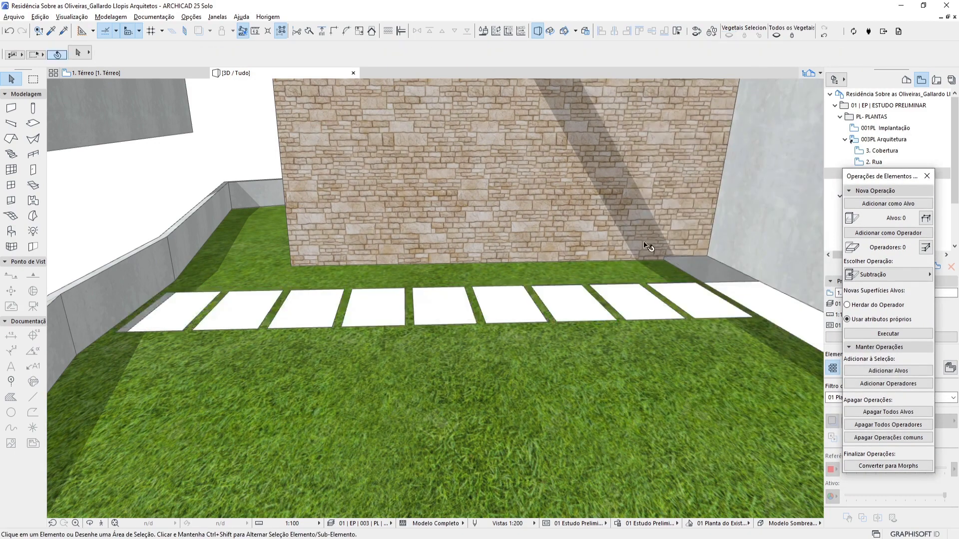
{"action": "middle_click_drag", "start_coordinate": [509, 328], "coordinate": [635, 285], "text": "shift"}
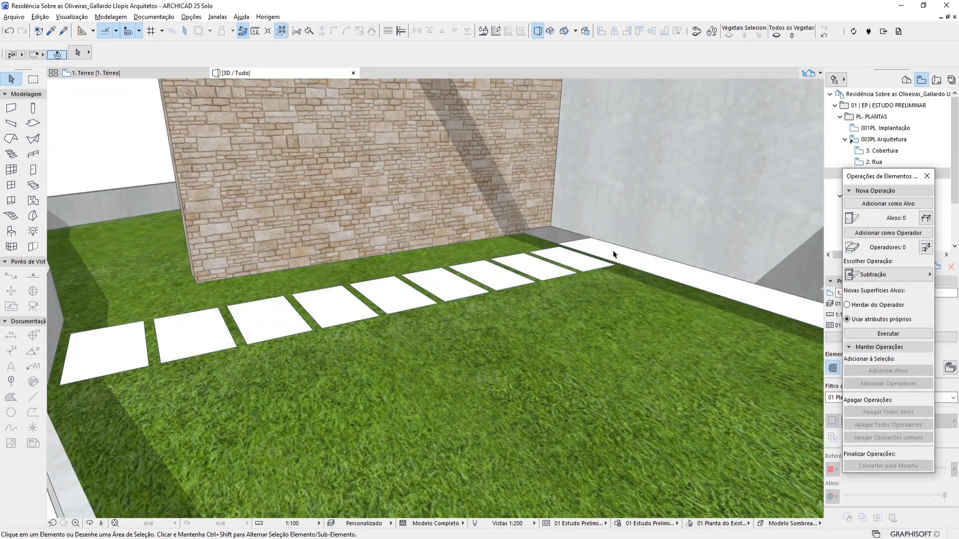
{"action": "scroll", "coordinate": [464, 305], "scroll_direction": "up", "scroll_amount": 3}
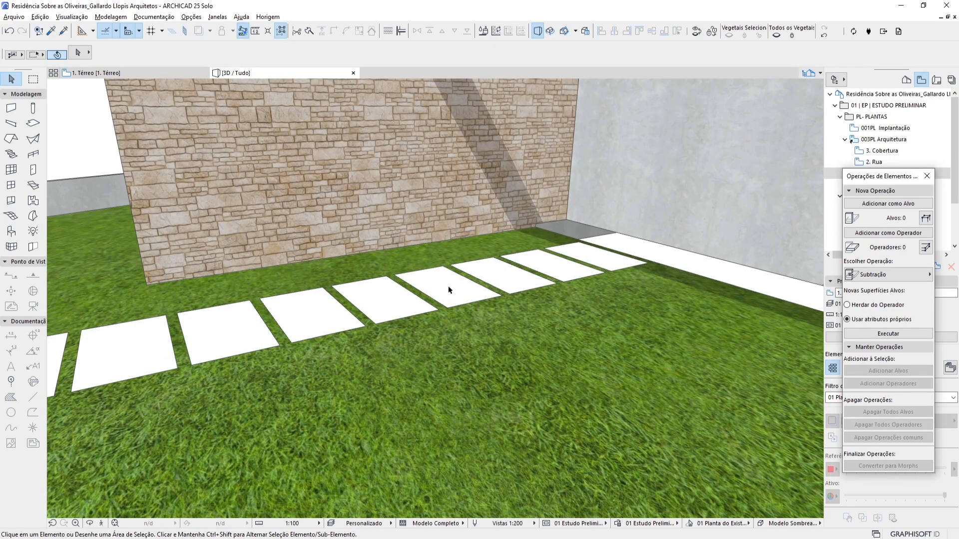
{"action": "scroll", "coordinate": [534, 361], "scroll_direction": "down", "scroll_amount": 5}
{"action": "middle_click_drag", "start_coordinate": [417, 331], "coordinate": [268, 230], "text": "shift"}
Step: Subtract the five stepping-stone slabs near the pool from the garden mesh with Solid Element Operations (Subtração), keeping the mesh's own attributes
{"action": "scroll", "coordinate": [271, 232], "scroll_direction": "up", "scroll_amount": 10}
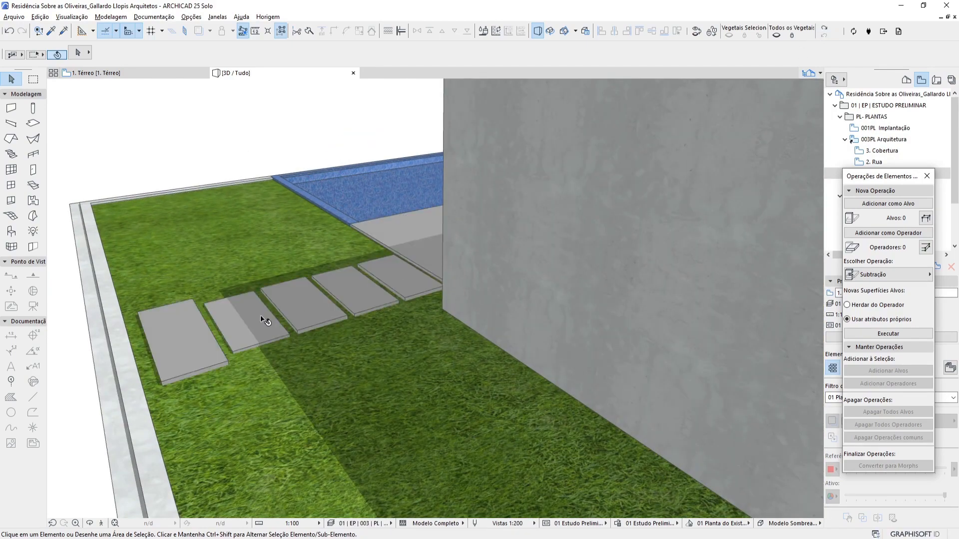
{"action": "scroll", "coordinate": [180, 336], "scroll_direction": "up", "scroll_amount": 1}
{"action": "left_click", "coordinate": [420, 359]}
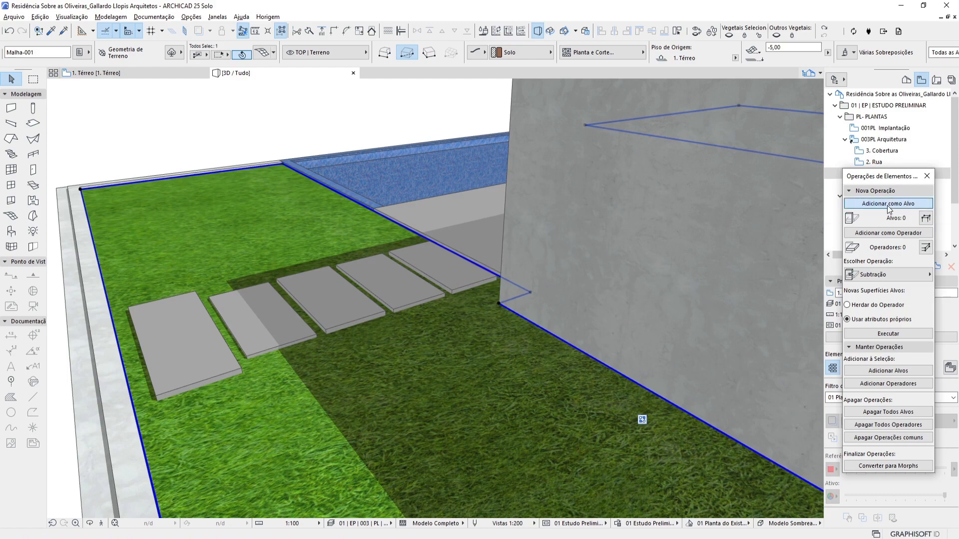
{"action": "left_click", "coordinate": [181, 320]}
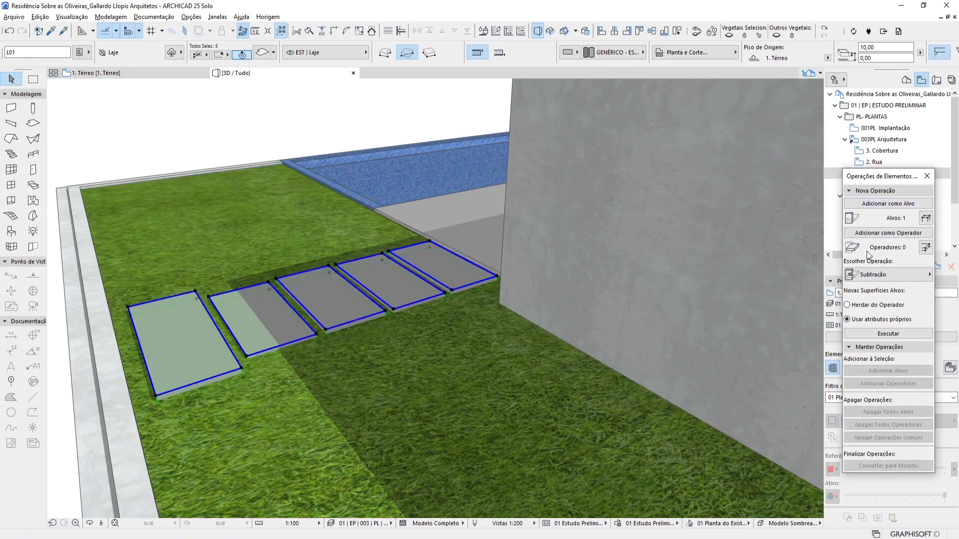
{"action": "left_click", "coordinate": [888, 333]}
Step: Temporarily hide the slabs' layer to inspect the openings near the pool, and show all layers again
{"action": "scroll", "coordinate": [334, 231], "scroll_direction": "down", "scroll_amount": 3}
{"action": "left_click", "coordinate": [348, 288]}
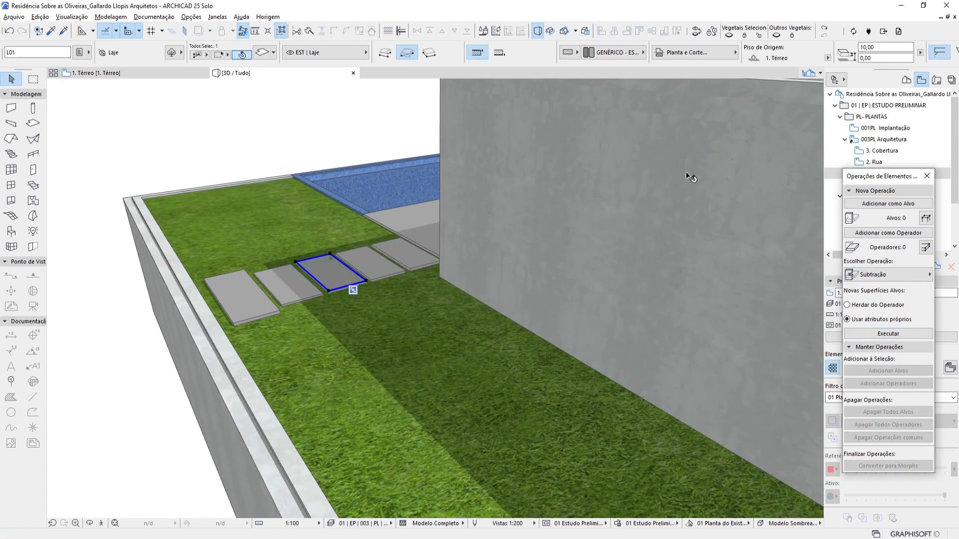
{"action": "left_click", "coordinate": [728, 36]}
{"action": "middle_click_drag", "start_coordinate": [374, 320], "coordinate": [469, 340], "text": "shift"}
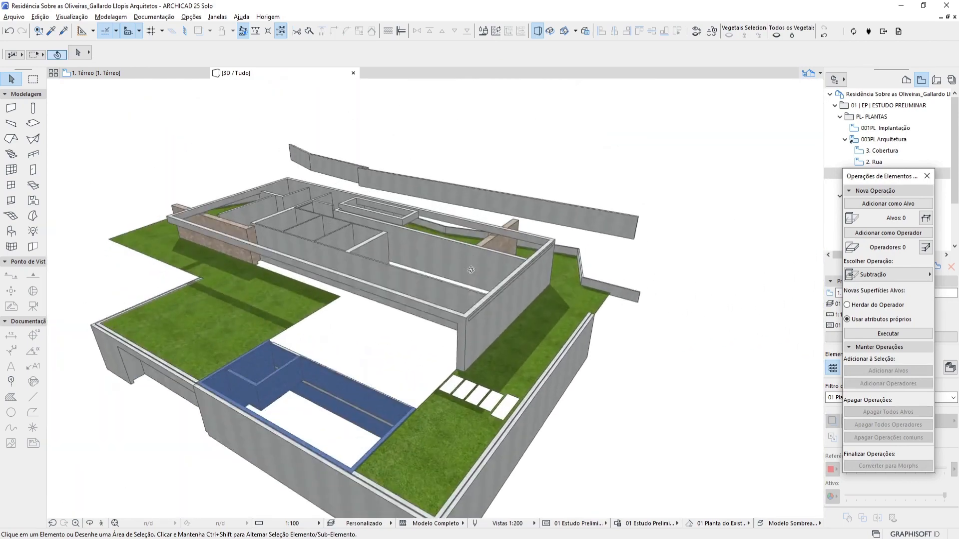
{"action": "scroll", "coordinate": [468, 340], "scroll_direction": "up", "scroll_amount": 3}
{"action": "middle_click_drag", "start_coordinate": [750, 108], "coordinate": [594, 365], "text": "shift"}
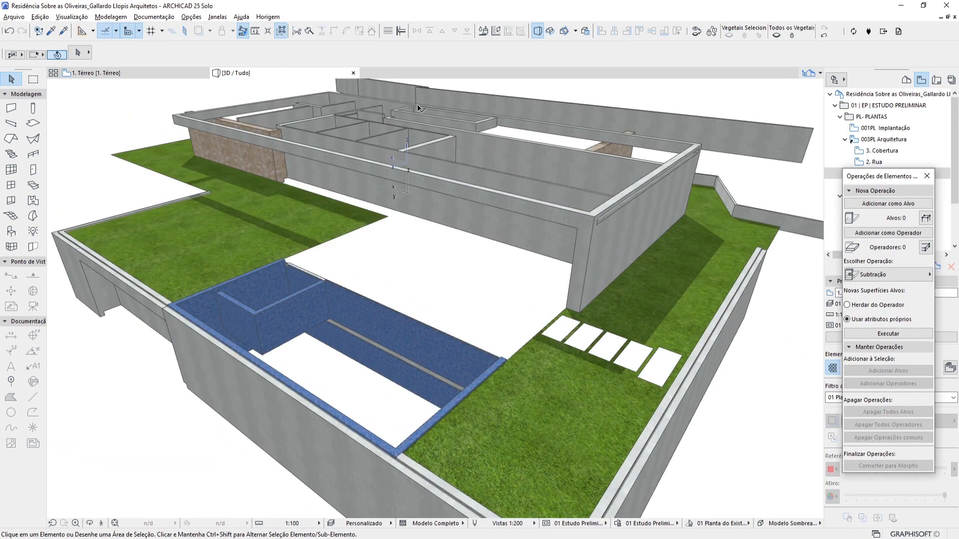
{"action": "left_click", "coordinate": [822, 35]}
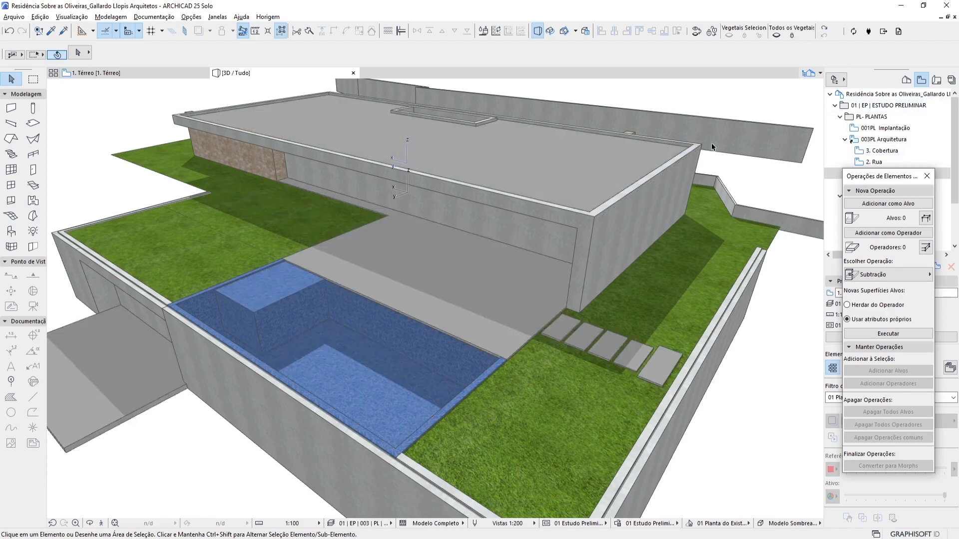
{"action": "left_click", "coordinate": [672, 351]}
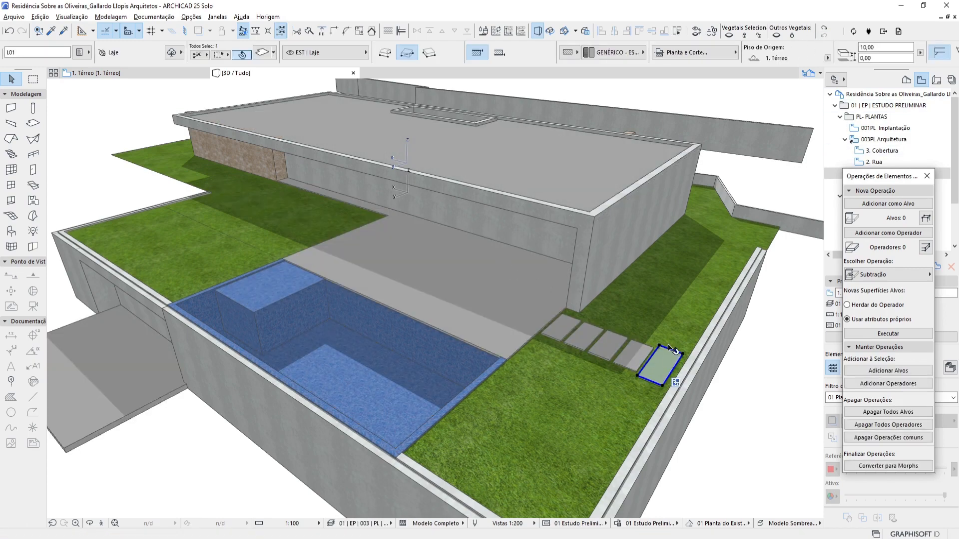
{"action": "key", "text": "Escape"}
{"action": "key", "text": "ctrl+l"}
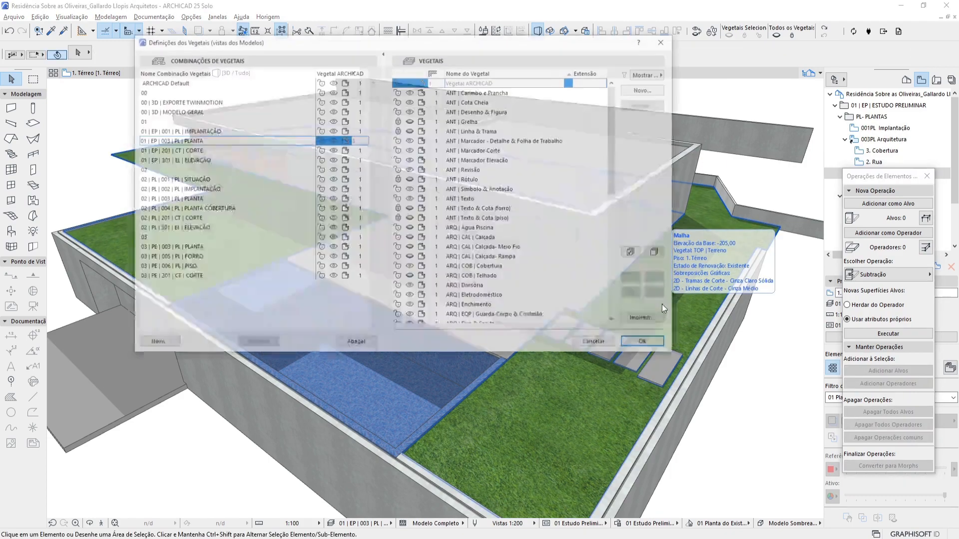
{"action": "key", "text": "Escape"}
Step: Move all fourteen stepping-stone slabs, the five near the pool and the nine beside the stone wall, to the layer ARQ | CAL | Calçada
{"action": "left_click", "coordinate": [662, 364]}
{"action": "left_click", "coordinate": [630, 355], "text": "shift"}
{"action": "left_click", "coordinate": [607, 346], "text": "shift"}
{"action": "left_click", "coordinate": [584, 339], "text": "shift"}
{"action": "left_click", "coordinate": [560, 330], "text": "shift"}
{"action": "middle_click_drag", "start_coordinate": [549, 344], "coordinate": [452, 136], "text": "shift"}
{"action": "scroll", "coordinate": [452, 136], "scroll_direction": "down", "scroll_amount": 4}
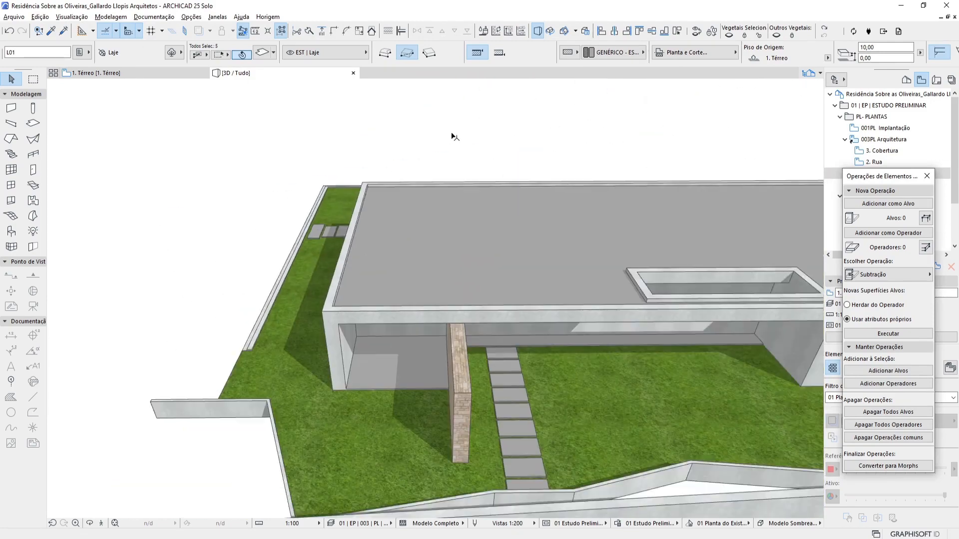
{"action": "scroll", "coordinate": [498, 327], "scroll_direction": "up", "scroll_amount": 2}
{"action": "middle_click_drag", "start_coordinate": [498, 327], "coordinate": [492, 410], "text": "shift"}
{"action": "scroll", "coordinate": [466, 282], "scroll_direction": "down", "scroll_amount": 3}
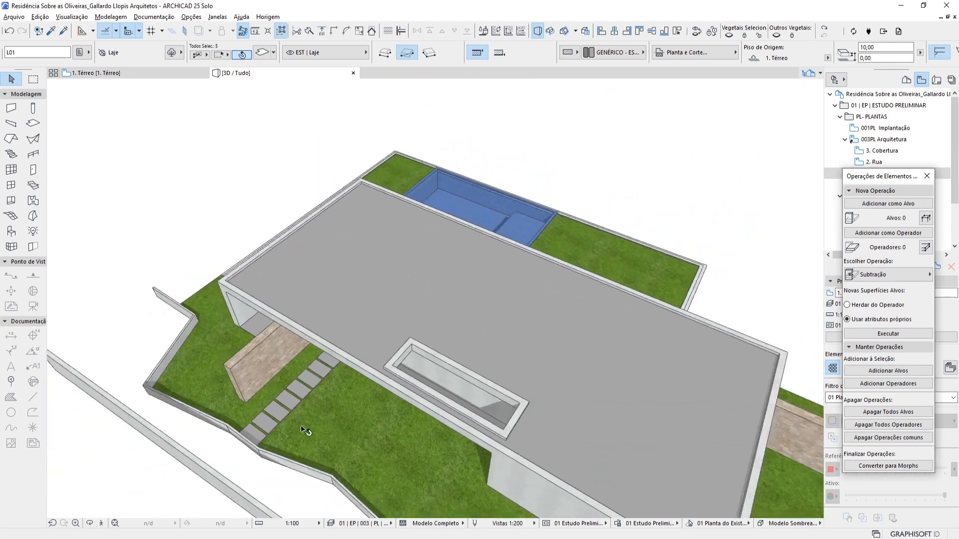
{"action": "scroll", "coordinate": [310, 419], "scroll_direction": "up", "scroll_amount": 4}
{"action": "left_click", "coordinate": [179, 476], "text": "shift"}
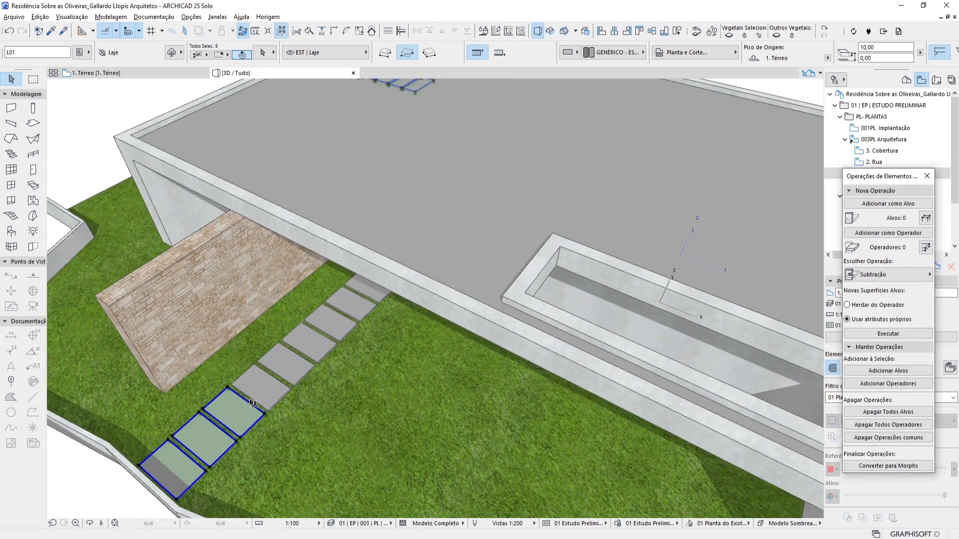
{"action": "left_click", "coordinate": [286, 365], "text": "shift"}
{"action": "left_click", "coordinate": [309, 342], "text": "shift"}
{"action": "left_click", "coordinate": [330, 323], "text": "shift"}
{"action": "left_click", "coordinate": [351, 303], "text": "shift"}
{"action": "middle_click_drag", "start_coordinate": [384, 334], "coordinate": [381, 271], "text": "shift"}
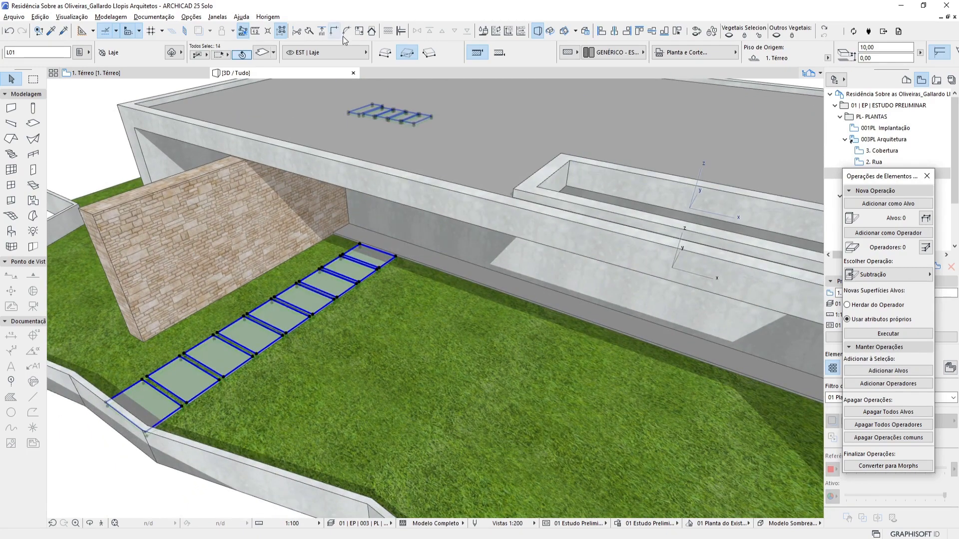
{"action": "left_click", "coordinate": [353, 51]}
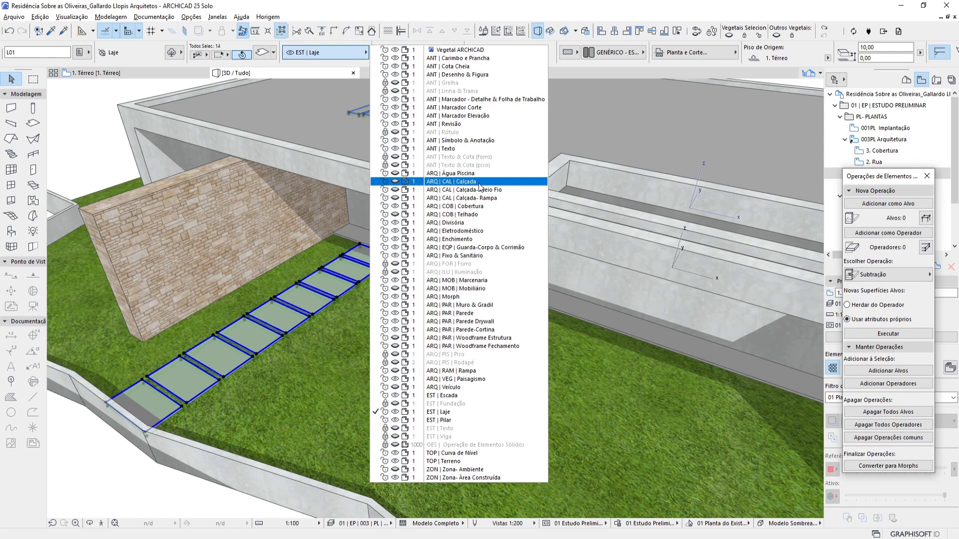
{"action": "left_click", "coordinate": [478, 182]}
Step: Switch the 3D view to the layer combination 00 | 3D | MODELO GERAL
{"action": "left_click", "coordinate": [330, 524]}
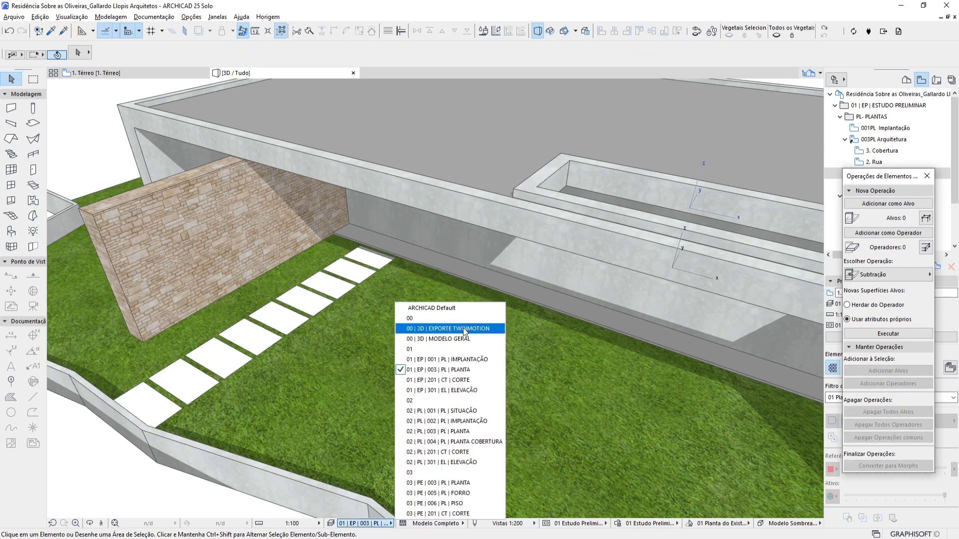
{"action": "left_click", "coordinate": [464, 342]}
{"action": "middle_click_drag", "start_coordinate": [533, 352], "coordinate": [561, 339], "text": "shift"}
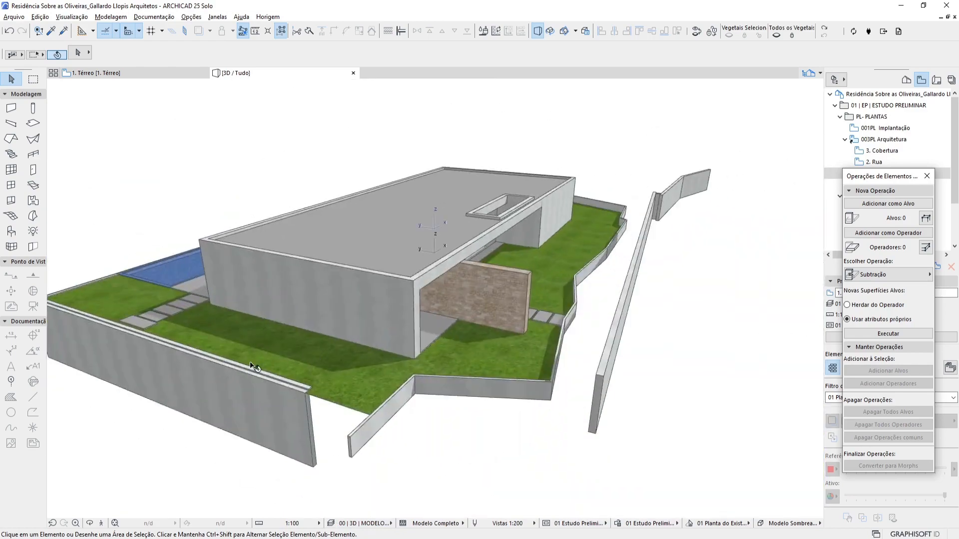
Step: Hide the ARQ | CAL | Calçada layer via a stepping-stone slab to check which elements belong to it
{"action": "scroll", "coordinate": [166, 332], "scroll_direction": "up", "scroll_amount": 2}
{"action": "left_click", "coordinate": [115, 312]}
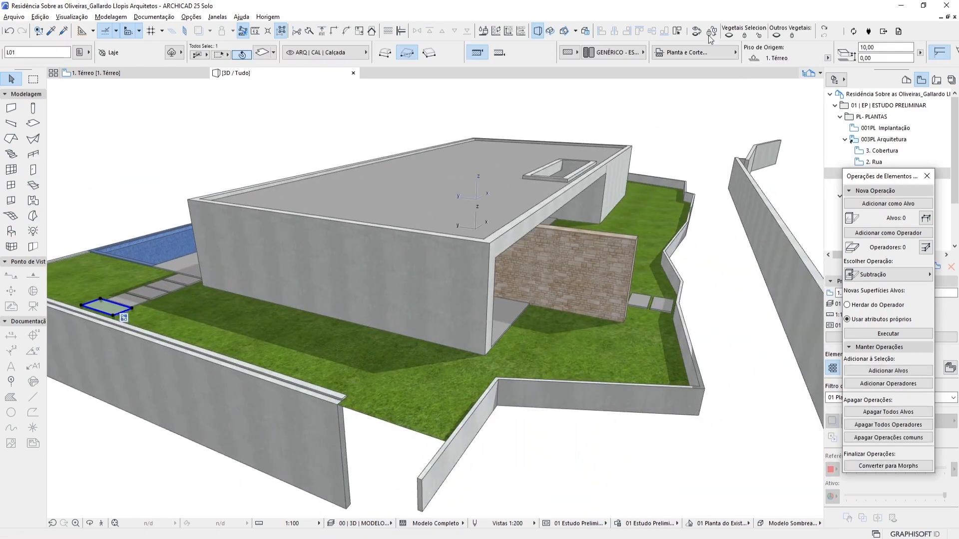
{"action": "left_click", "coordinate": [729, 36]}
{"action": "middle_click_drag", "start_coordinate": [638, 311], "coordinate": [664, 309], "text": "shift"}
{"action": "scroll", "coordinate": [541, 273], "scroll_direction": "down", "scroll_amount": 4}
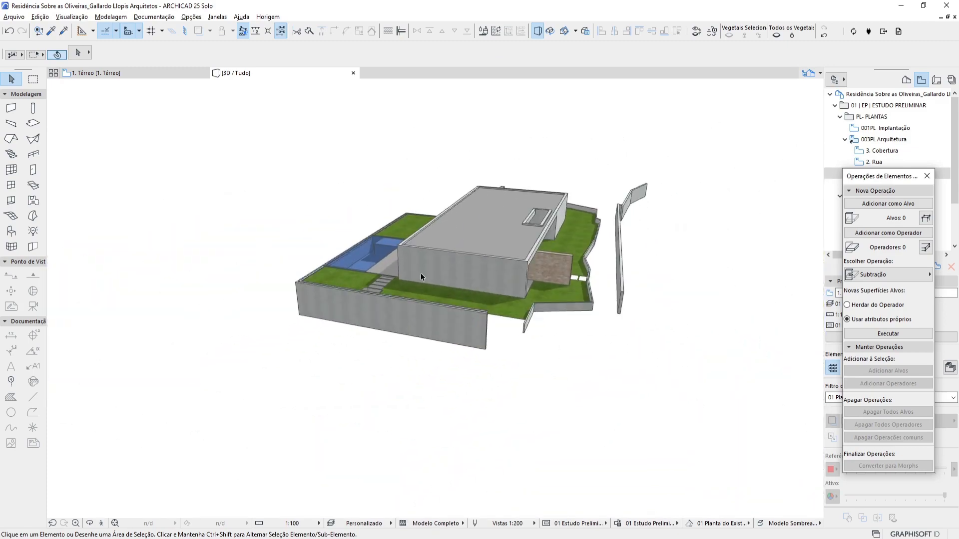
{"action": "middle_click_drag", "start_coordinate": [421, 274], "coordinate": [574, 323], "text": "shift"}
Step: Pick up the garden mesh's settings in the 1. Térreo plan and open the 0. Subsolo plan with the Mesh tool active
{"action": "left_click_drag", "start_coordinate": [886, 180], "coordinate": [892, 234]}
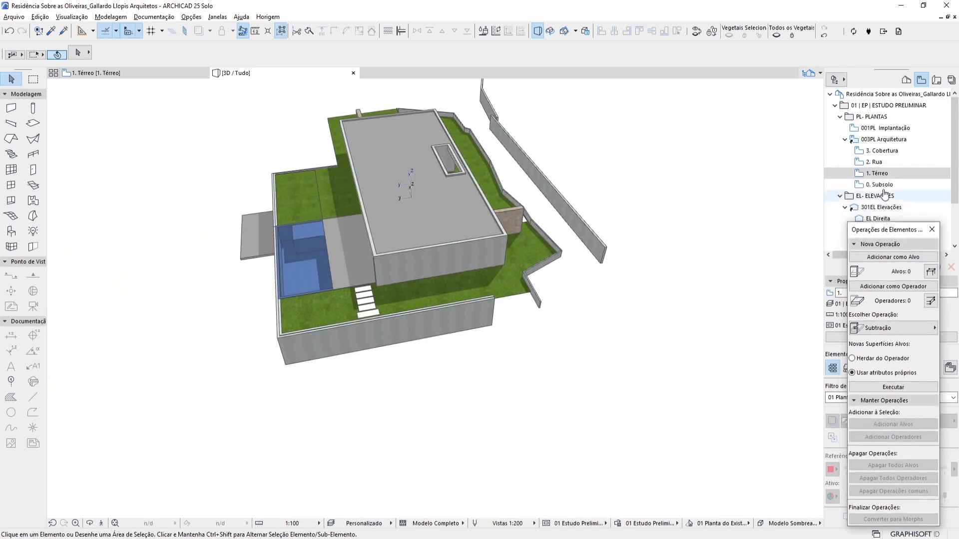
{"action": "double_click", "coordinate": [884, 185]}
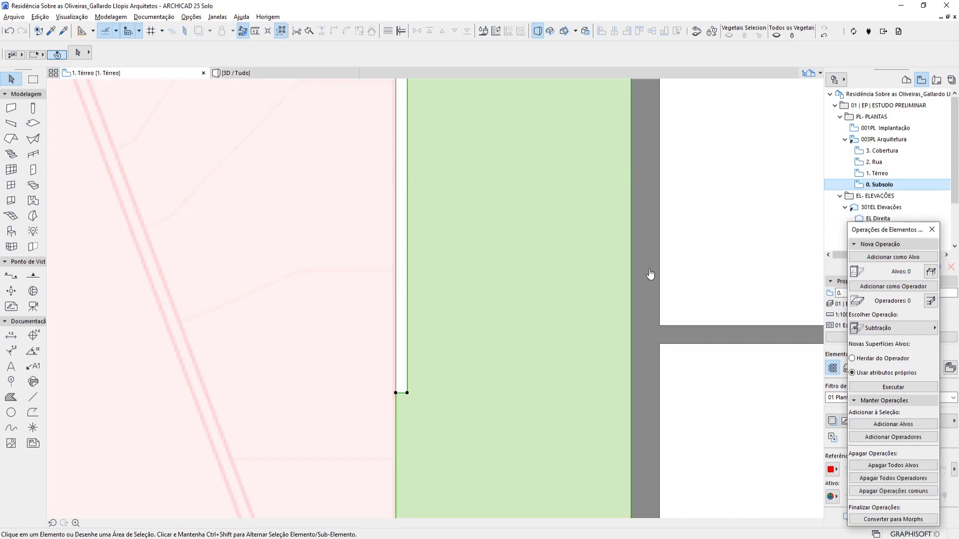
{"action": "double_click", "coordinate": [877, 173]}
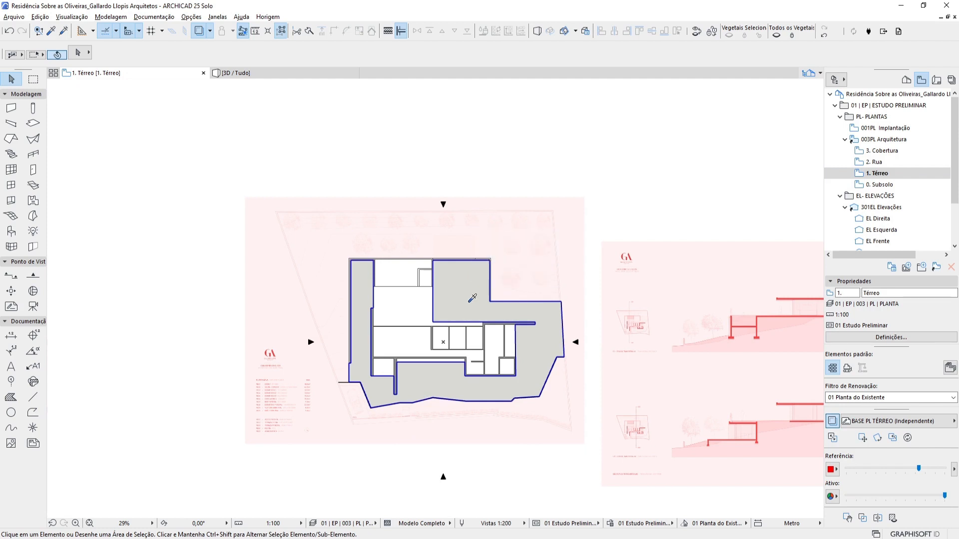
{"action": "left_click", "coordinate": [471, 298], "text": "alt"}
{"action": "left_click", "coordinate": [893, 187]}
{"action": "double_click", "coordinate": [881, 185]}
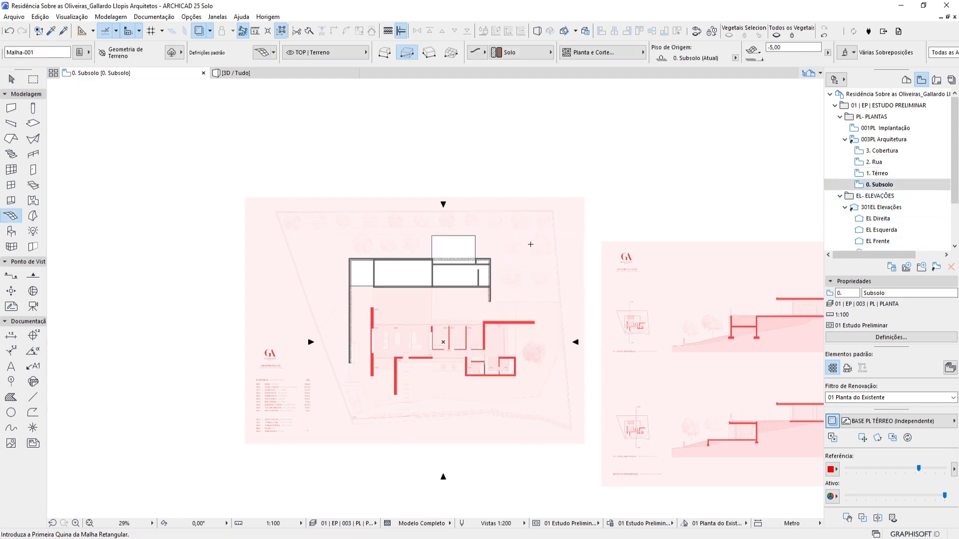
Step: Draw a trial mesh with the polygonal geometry method near the lot's upper-left corner, and delete it
{"action": "scroll", "coordinate": [425, 278], "scroll_direction": "up", "scroll_amount": 3}
{"action": "scroll", "coordinate": [425, 278], "scroll_direction": "down", "scroll_amount": 2}
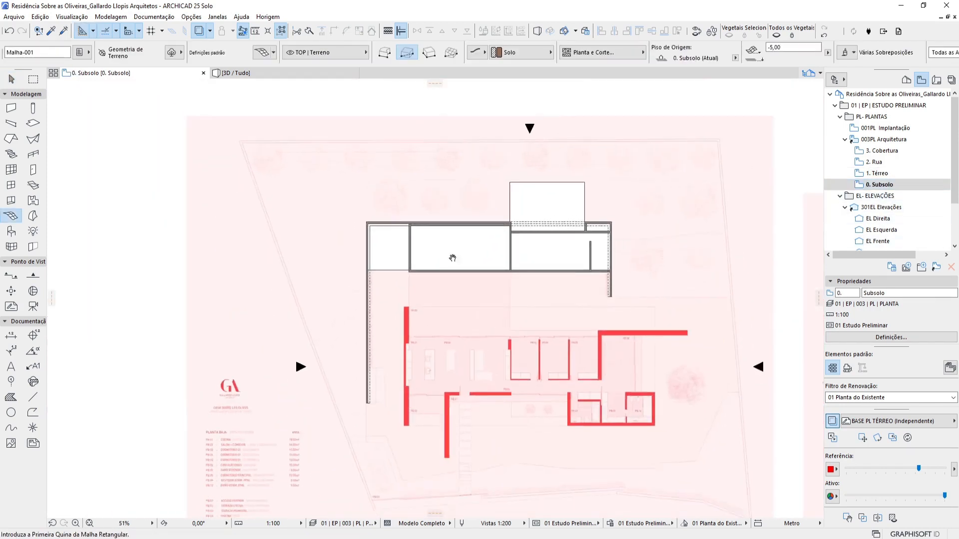
{"action": "scroll", "coordinate": [434, 254], "scroll_direction": "up", "scroll_amount": 3}
{"action": "left_click", "coordinate": [288, 181]}
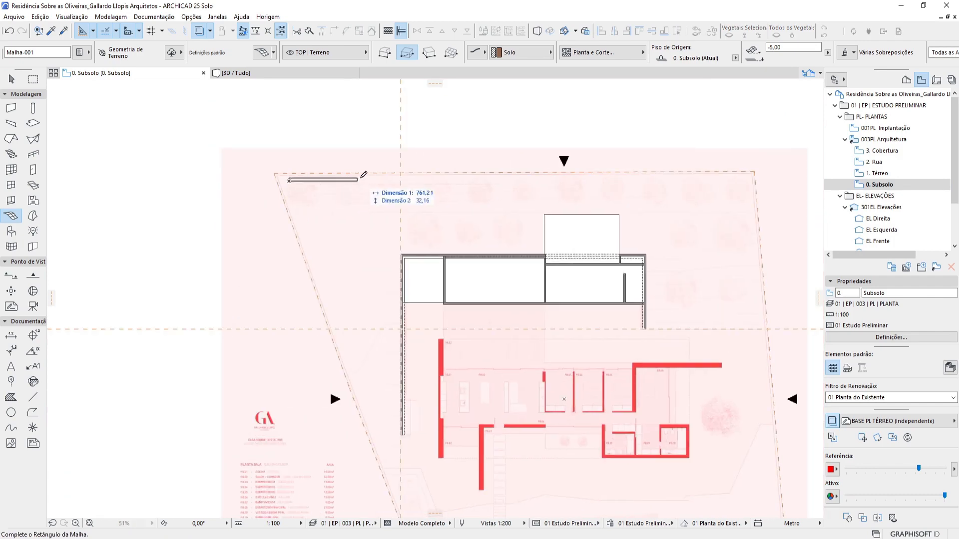
{"action": "left_click", "coordinate": [385, 52]}
{"action": "left_click", "coordinate": [382, 194]}
{"action": "left_click", "coordinate": [350, 245]}
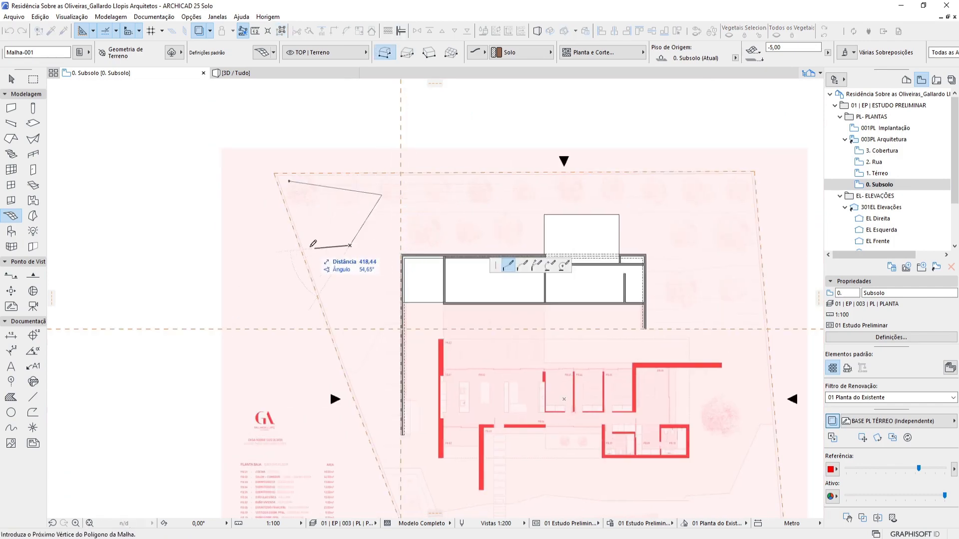
{"action": "left_click", "coordinate": [289, 181]}
{"action": "key", "text": "Escape"}
{"action": "left_click", "coordinate": [341, 202]}
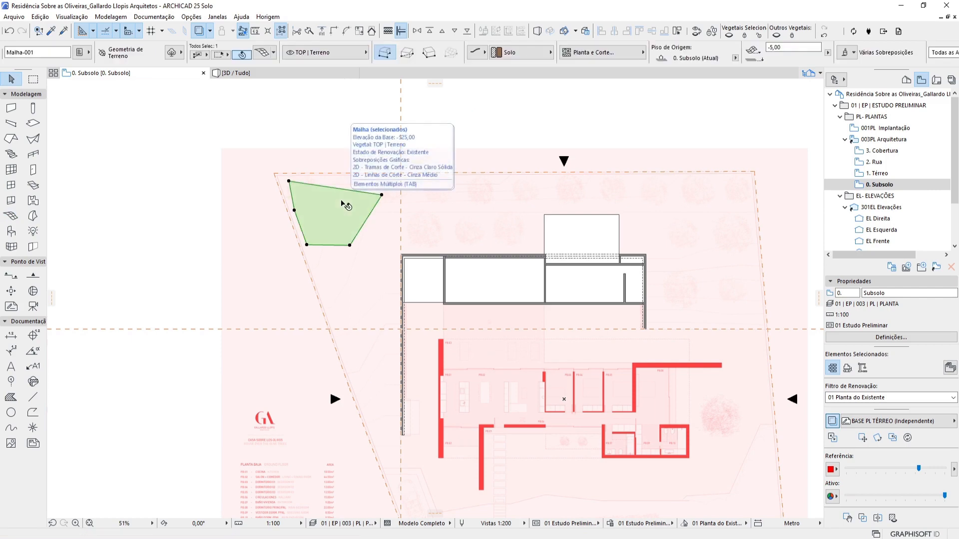
{"action": "key", "text": "Delete"}
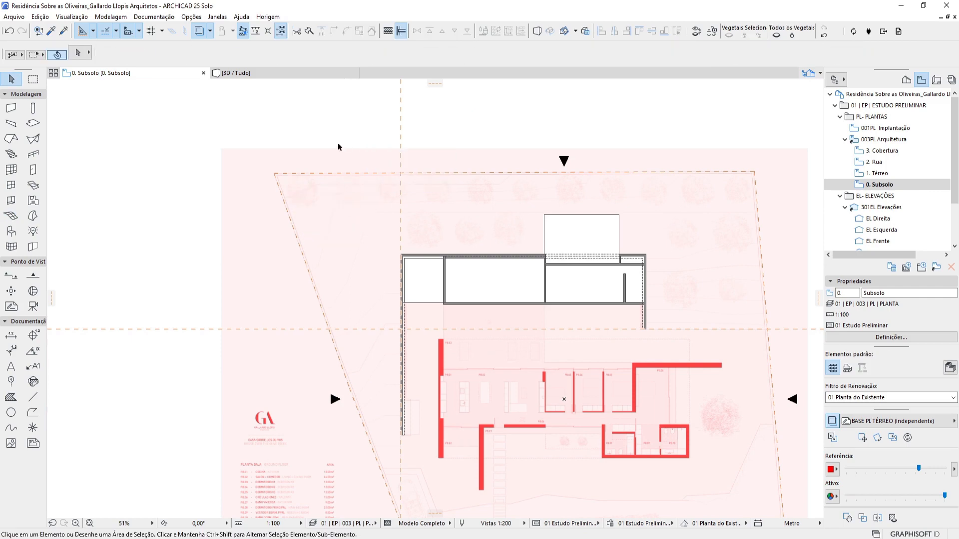
Step: Draw a trial mesh with the rectangular geometry method over the lot's upper-left corner, and delete it
{"action": "left_click", "coordinate": [11, 215]}
{"action": "left_click", "coordinate": [306, 144]}
{"action": "left_click", "coordinate": [422, 233]}
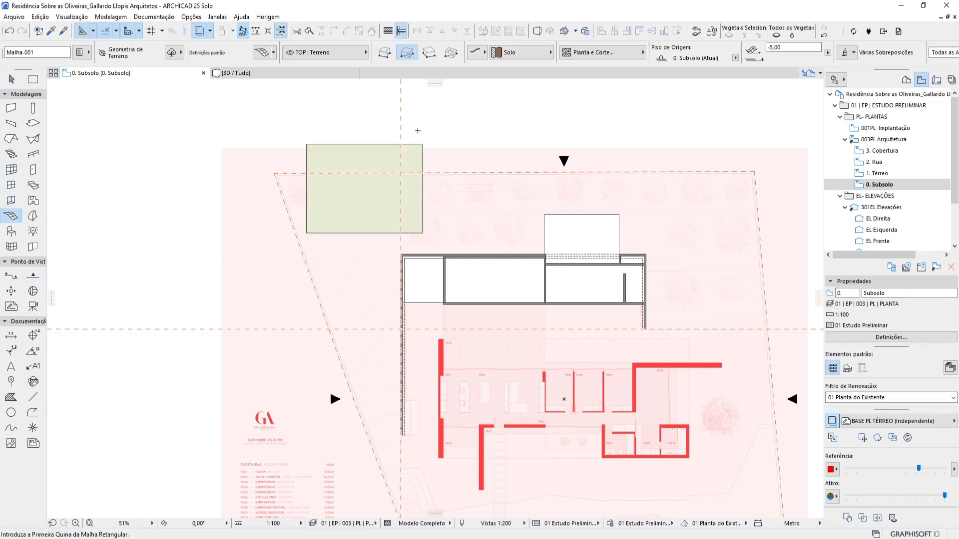
{"action": "key", "text": "Escape"}
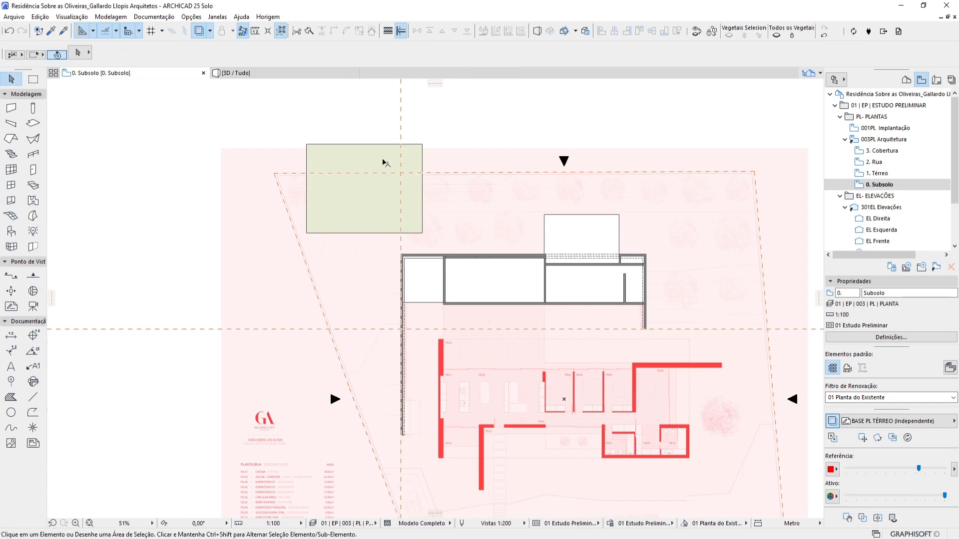
{"action": "key", "text": "Delete"}
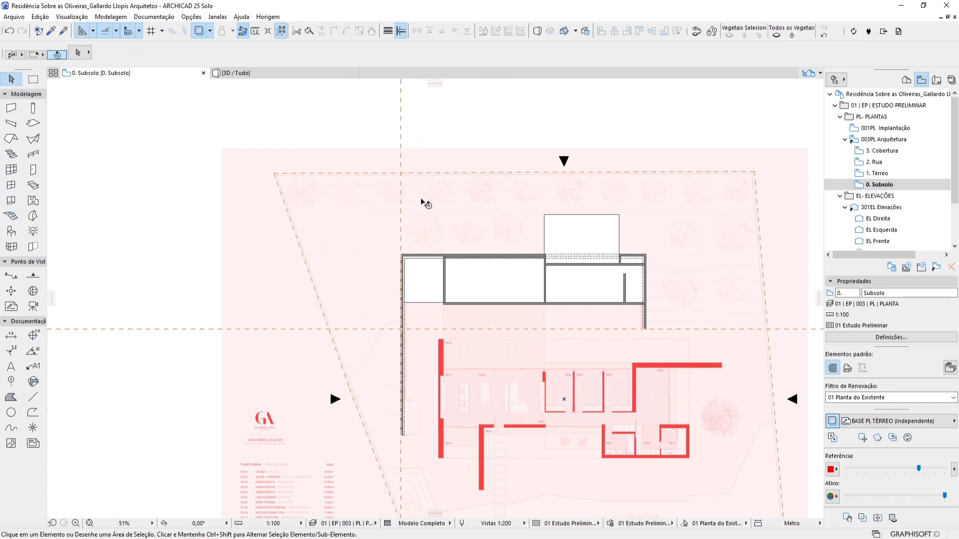
Step: Fill the lot's upper-left area with a trial mesh using the Magic Wand, and delete it
{"action": "left_click", "coordinate": [9, 217]}
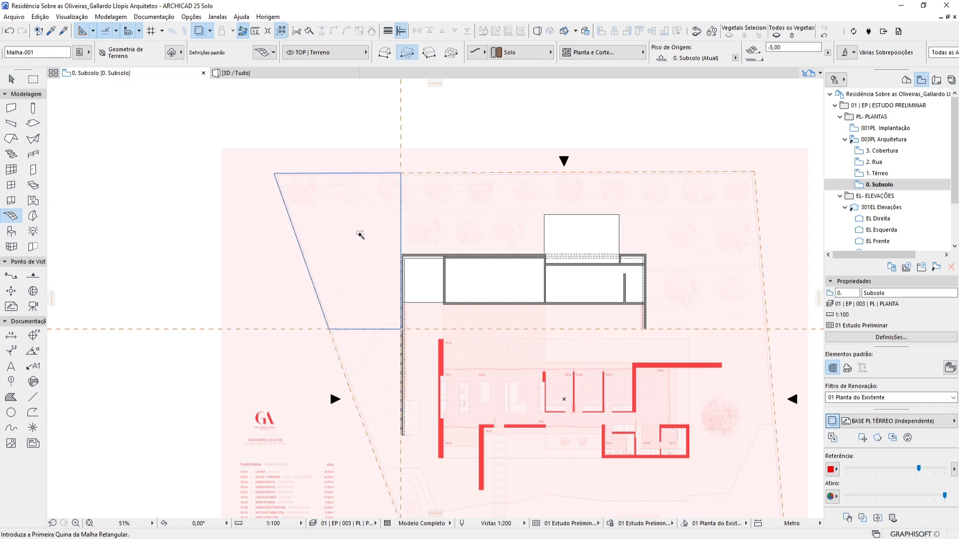
{"action": "left_click", "coordinate": [360, 235]}
{"action": "key", "text": "Escape"}
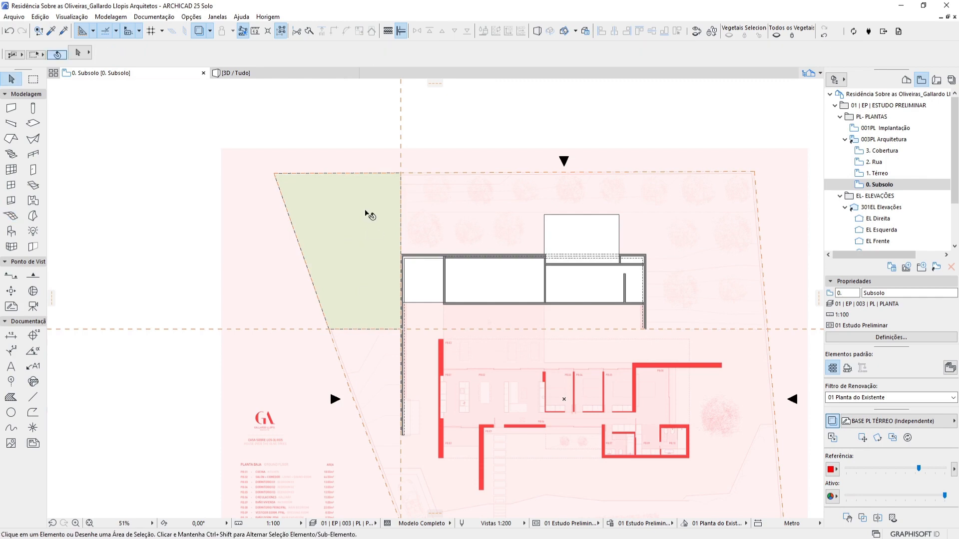
{"action": "left_click", "coordinate": [364, 211]}
{"action": "key", "text": "Delete"}
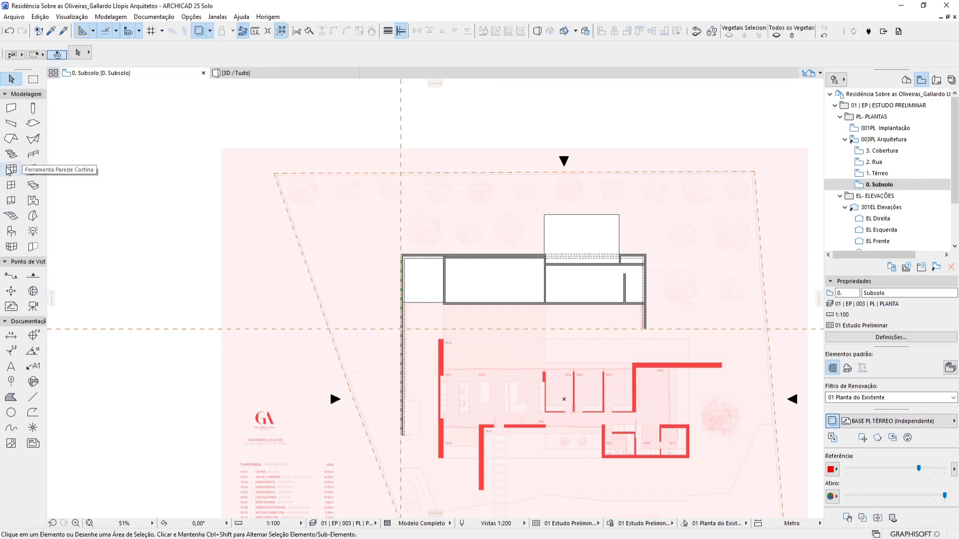
Step: Begin a polygonal mesh at the lot's upper-left corner, outlining the rear boundary and the right boundary down to the horizontal guide line
{"action": "left_click", "coordinate": [10, 216]}
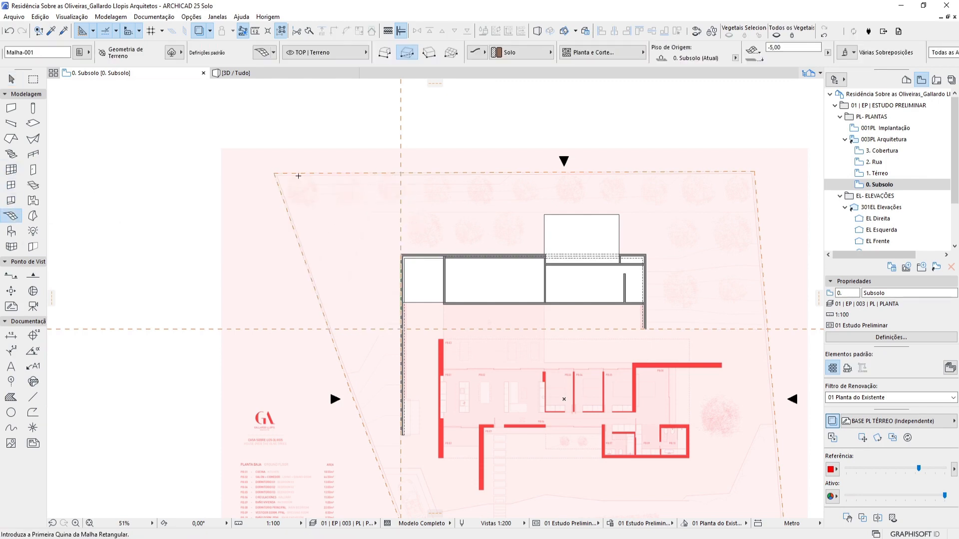
{"action": "left_click", "coordinate": [274, 173]}
{"action": "left_click", "coordinate": [384, 52]}
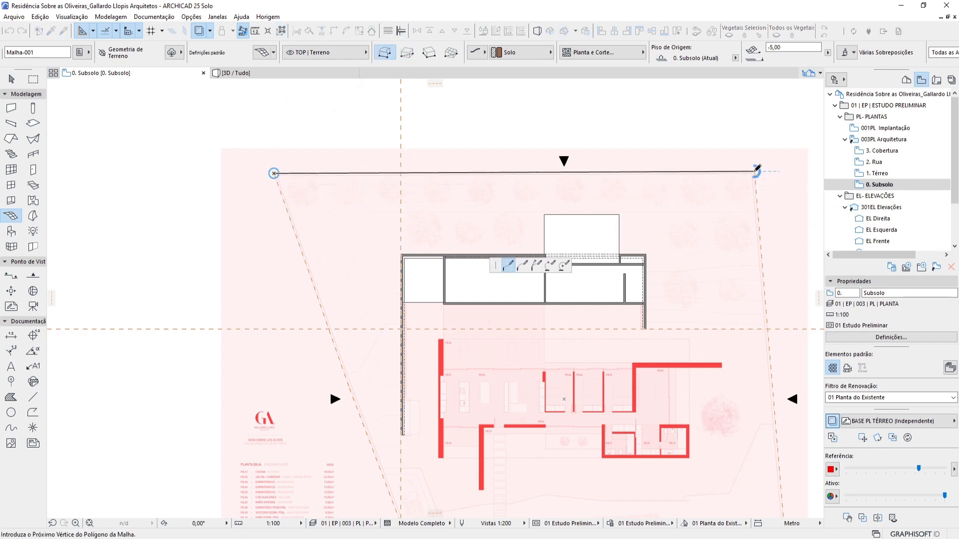
{"action": "left_click", "coordinate": [757, 170]}
{"action": "scroll", "coordinate": [614, 166], "scroll_direction": "up", "scroll_amount": 3}
{"action": "scroll", "coordinate": [578, 245], "scroll_direction": "up", "scroll_amount": 3}
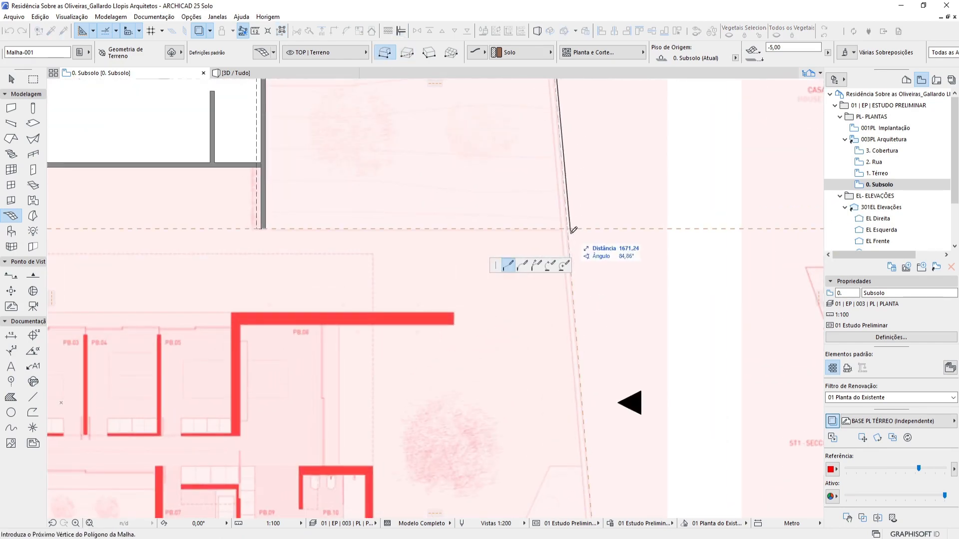
{"action": "left_click", "coordinate": [568, 228]}
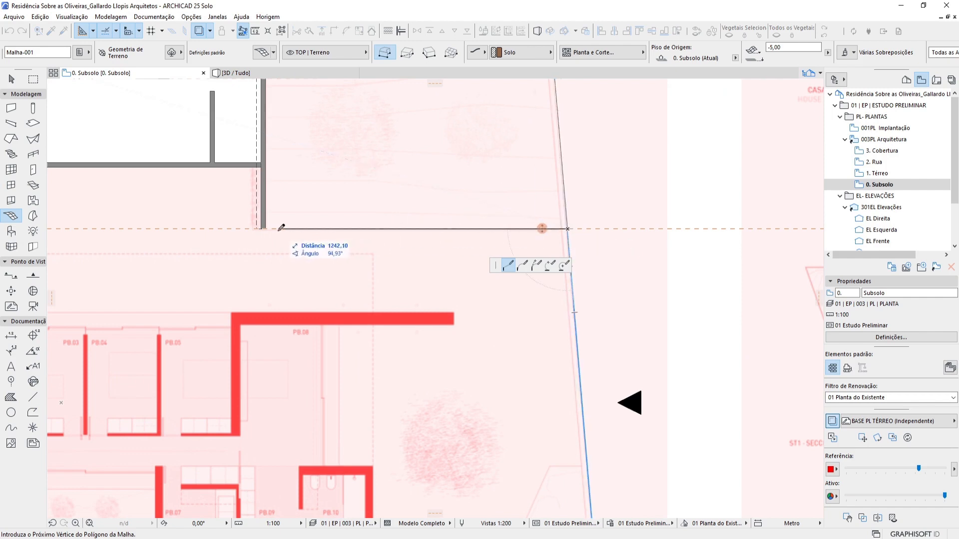
Step: Continue the mesh outline along the guide line, up the basement's right wall and around the projecting terrace slab
{"action": "left_click", "coordinate": [265, 228]}
{"action": "middle_click_drag", "start_coordinate": [356, 215], "coordinate": [502, 402]}
{"action": "left_click", "coordinate": [413, 229]}
{"action": "left_click", "coordinate": [345, 229]}
{"action": "left_click", "coordinate": [345, 130]}
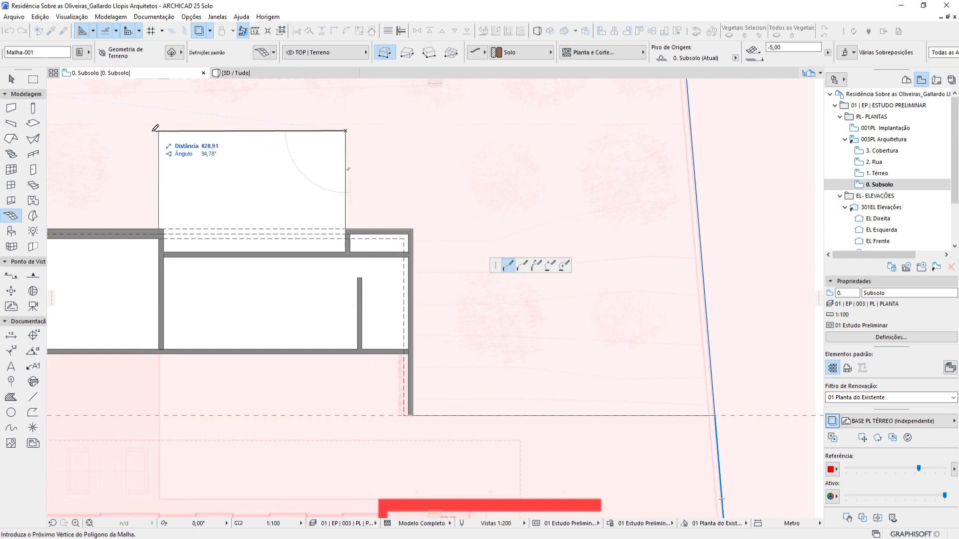
{"action": "left_click", "coordinate": [159, 131]}
{"action": "left_click", "coordinate": [158, 229]}
{"action": "middle_click_drag", "start_coordinate": [159, 229], "coordinate": [538, 248]}
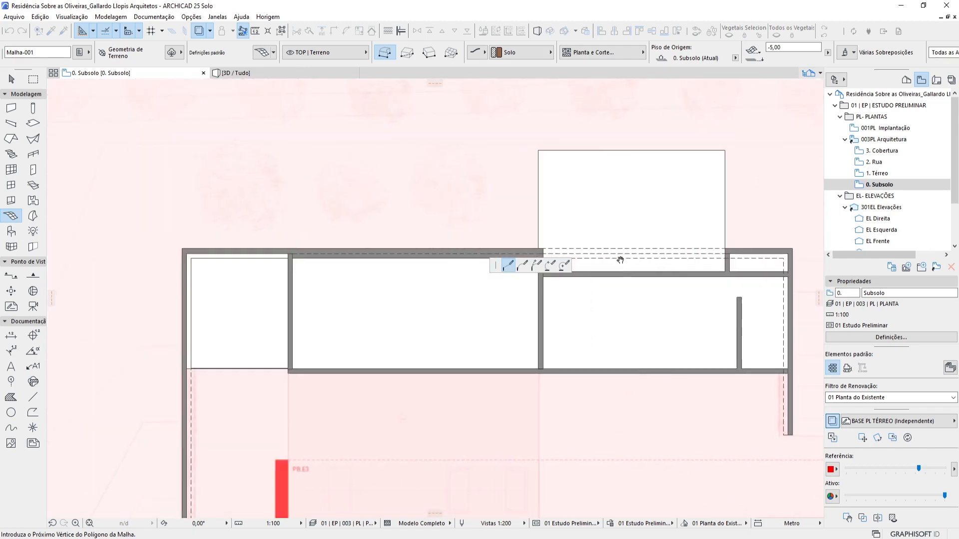
Step: Continue the mesh outline via the basement's upper-left corner down along the left wall, and close it at the lot's left boundary
{"action": "left_click", "coordinate": [183, 249]}
{"action": "middle_click_drag", "start_coordinate": [166, 392], "coordinate": [358, 321]}
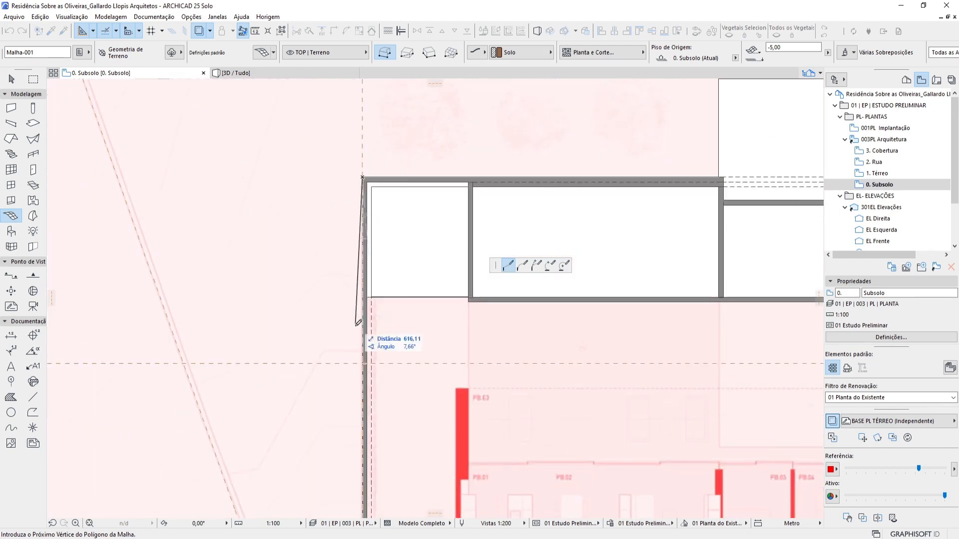
{"action": "scroll", "coordinate": [358, 379], "scroll_direction": "down", "scroll_amount": 2}
{"action": "middle_click_drag", "start_coordinate": [356, 383], "coordinate": [420, 237]}
{"action": "middle_click_drag", "start_coordinate": [416, 386], "coordinate": [425, 178]}
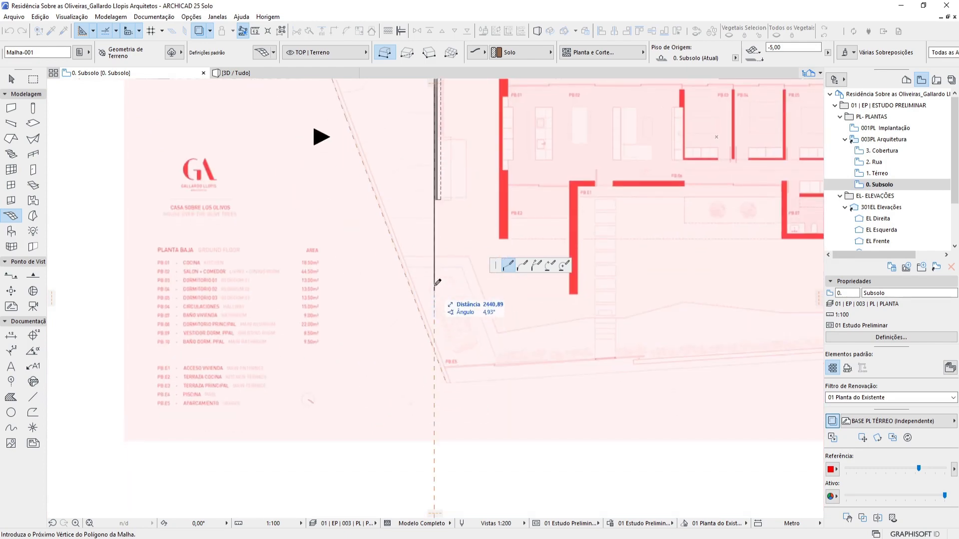
{"action": "scroll", "coordinate": [435, 234], "scroll_direction": "up", "scroll_amount": 1}
{"action": "scroll", "coordinate": [398, 208], "scroll_direction": "down", "scroll_amount": 3}
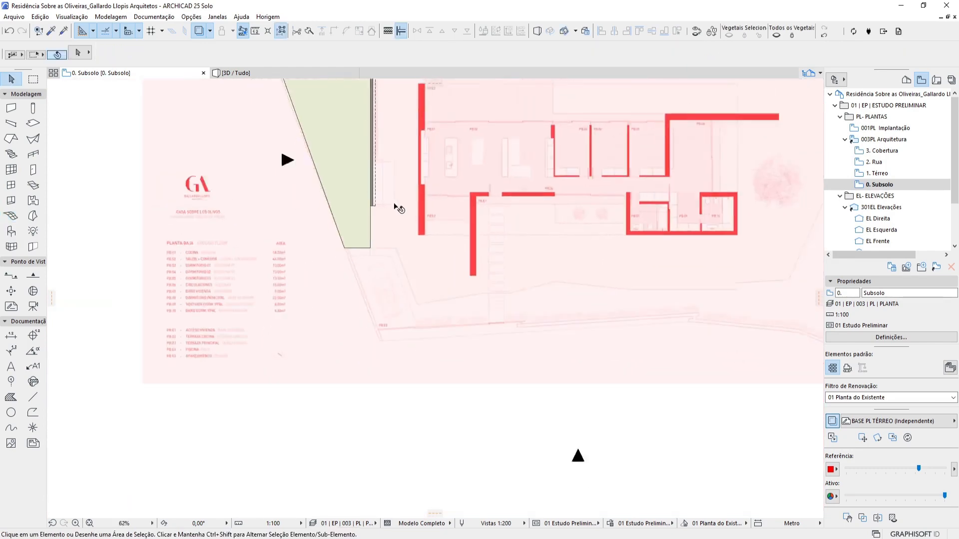
Step: Check the fit of the basement terrain mesh against the walls, terrace slab and garden level in the 3D view
{"action": "middle_click_drag", "start_coordinate": [398, 207], "coordinate": [356, 354]}
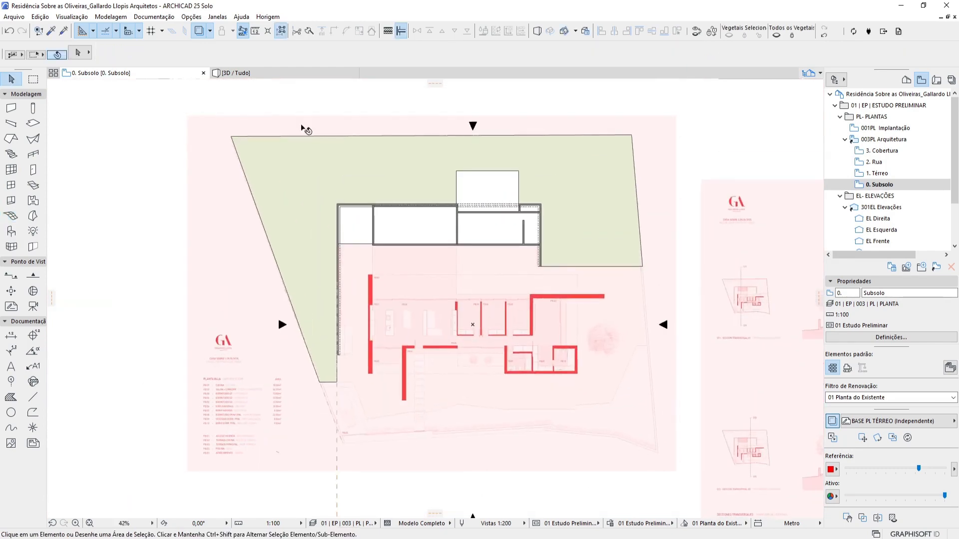
{"action": "left_click", "coordinate": [293, 161]}
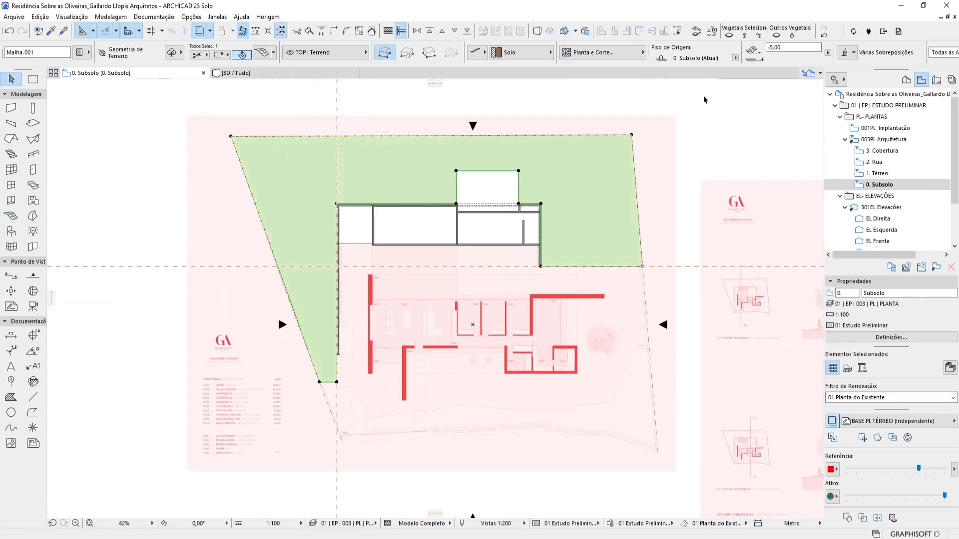
{"action": "left_click", "coordinate": [300, 73]}
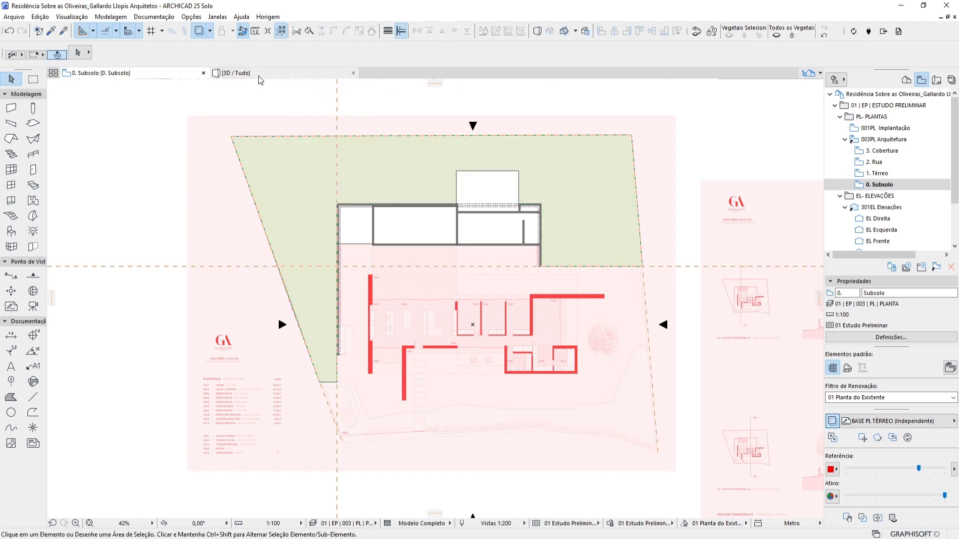
{"action": "middle_click_drag", "start_coordinate": [482, 333], "coordinate": [429, 412], "text": "shift"}
{"action": "scroll", "coordinate": [231, 297], "scroll_direction": "up", "scroll_amount": 3}
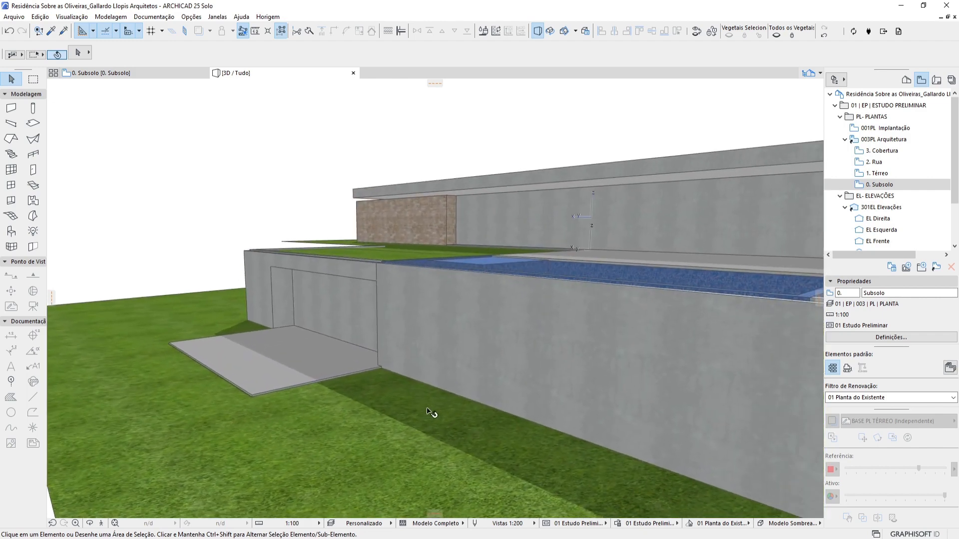
{"action": "left_click", "coordinate": [385, 411]}
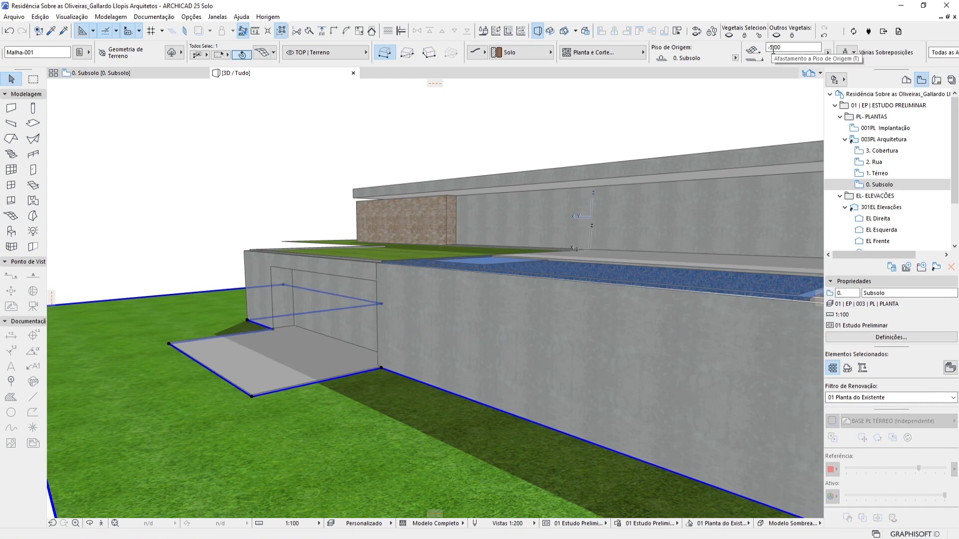
{"action": "key", "text": "Escape"}
{"action": "middle_click_drag", "start_coordinate": [365, 242], "coordinate": [375, 267], "text": "shift"}
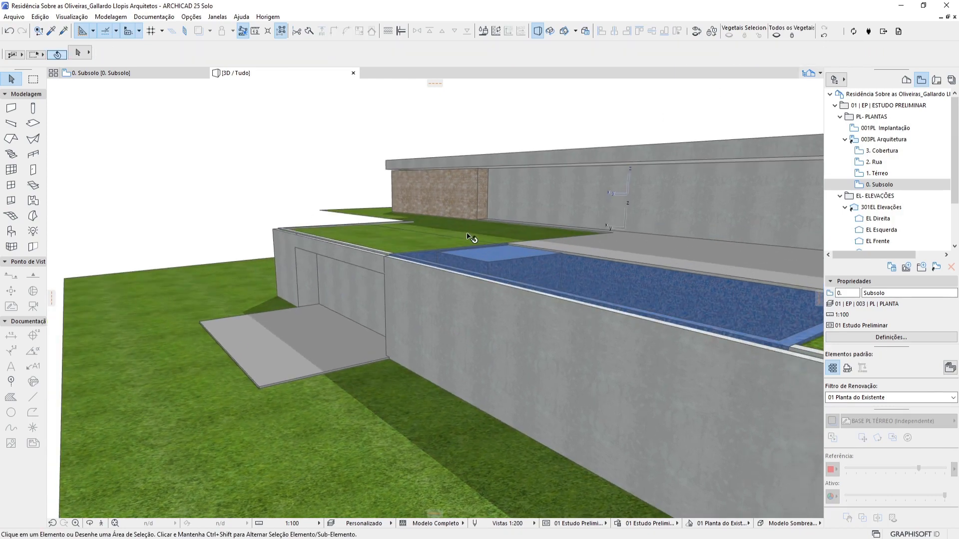
{"action": "scroll", "coordinate": [300, 298], "scroll_direction": "down", "scroll_amount": 3}
{"action": "middle_click_drag", "start_coordinate": [300, 297], "coordinate": [610, 325], "text": "shift"}
{"action": "middle_click_drag", "start_coordinate": [428, 388], "coordinate": [636, 320], "text": "shift"}
{"action": "middle_click_drag", "start_coordinate": [357, 384], "coordinate": [496, 368], "text": "shift"}
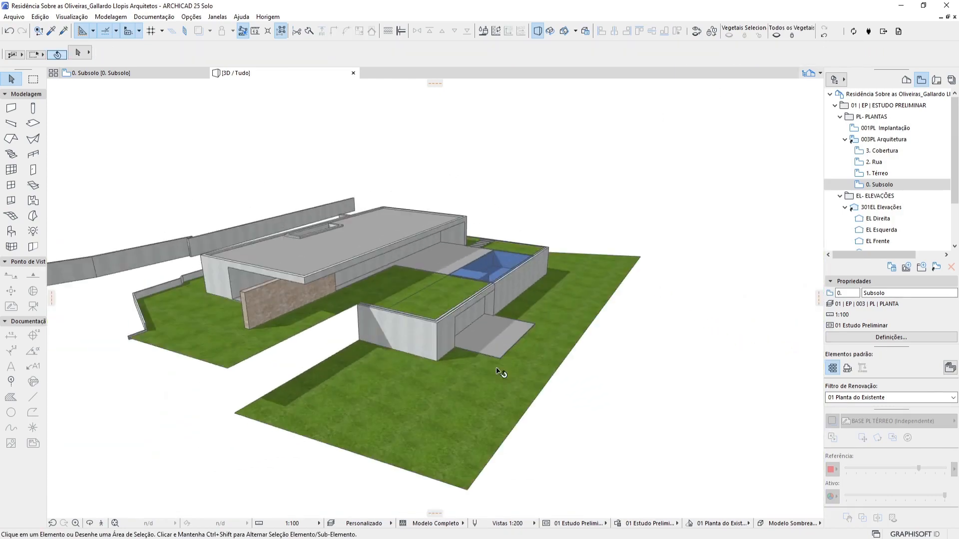
Step: Consult the ArchDaily photo of the basement terrace, and turn off the Grama - Verde surface override on the basement terrain mesh
{"action": "key", "text": "alt+Tab"}
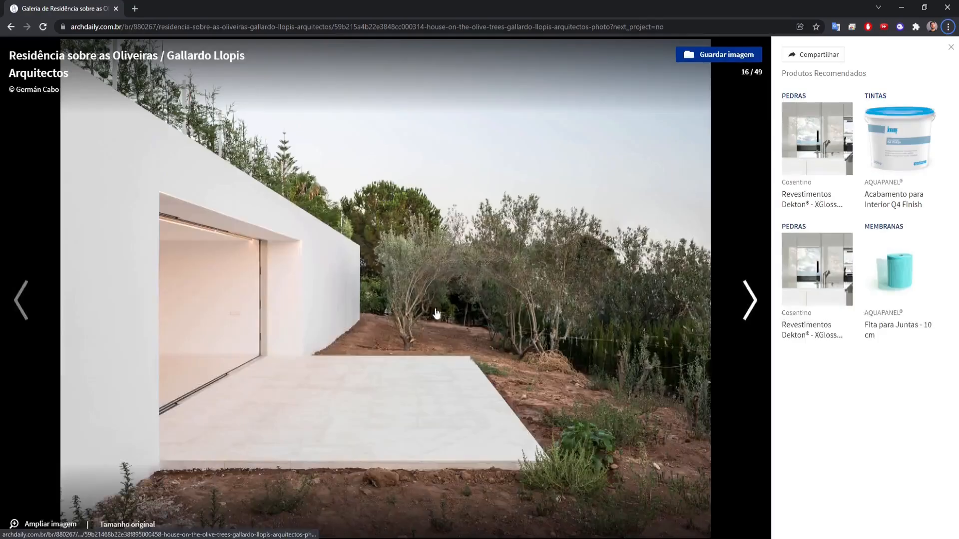
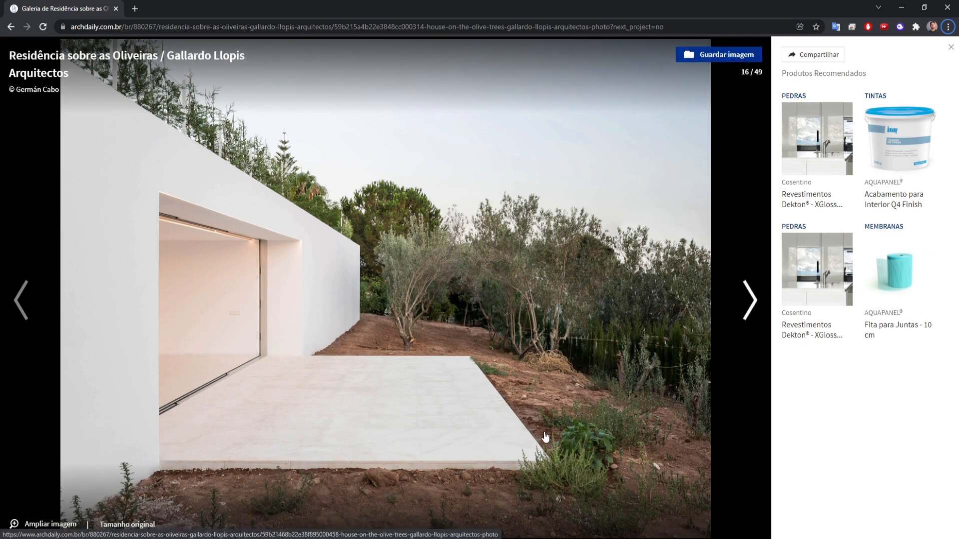
{"action": "key", "text": "alt+Tab"}
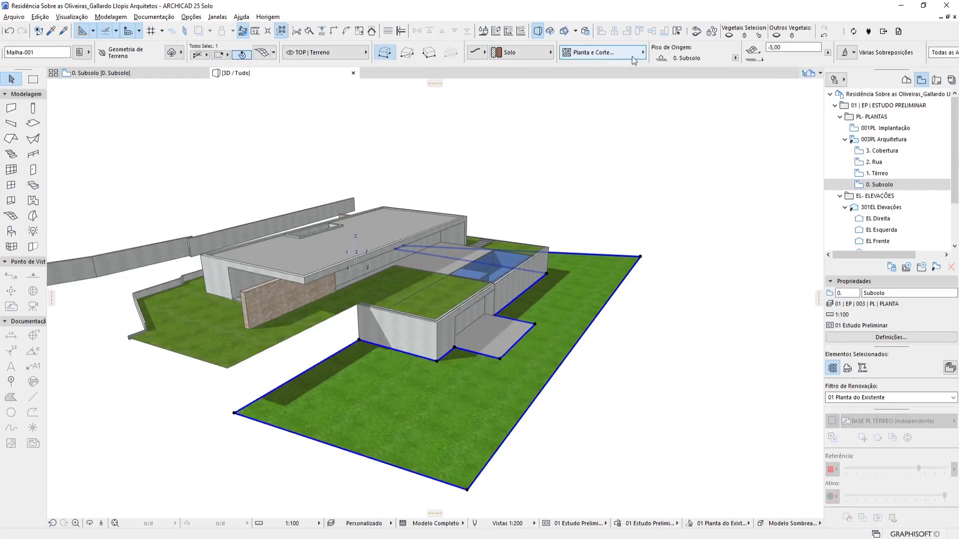
{"action": "scroll", "coordinate": [712, 60], "scroll_direction": "down", "scroll_amount": 2}
{"action": "left_click", "coordinate": [736, 53]}
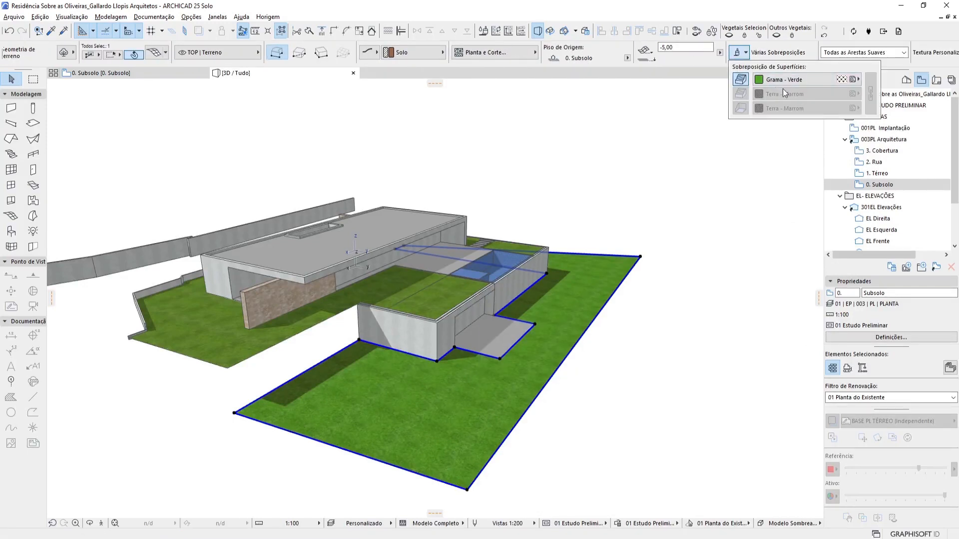
{"action": "left_click", "coordinate": [741, 80]}
{"action": "key", "text": "Escape"}
{"action": "scroll", "coordinate": [499, 371], "scroll_direction": "up", "scroll_amount": 2}
{"action": "middle_click_drag", "start_coordinate": [500, 371], "coordinate": [603, 321], "text": "shift"}
{"action": "scroll", "coordinate": [587, 319], "scroll_direction": "down", "scroll_amount": 3}
{"action": "middle_click_drag", "start_coordinate": [396, 356], "coordinate": [449, 346], "text": "shift"}
{"action": "middle_click_drag", "start_coordinate": [640, 292], "coordinate": [316, 297], "text": "shift"}
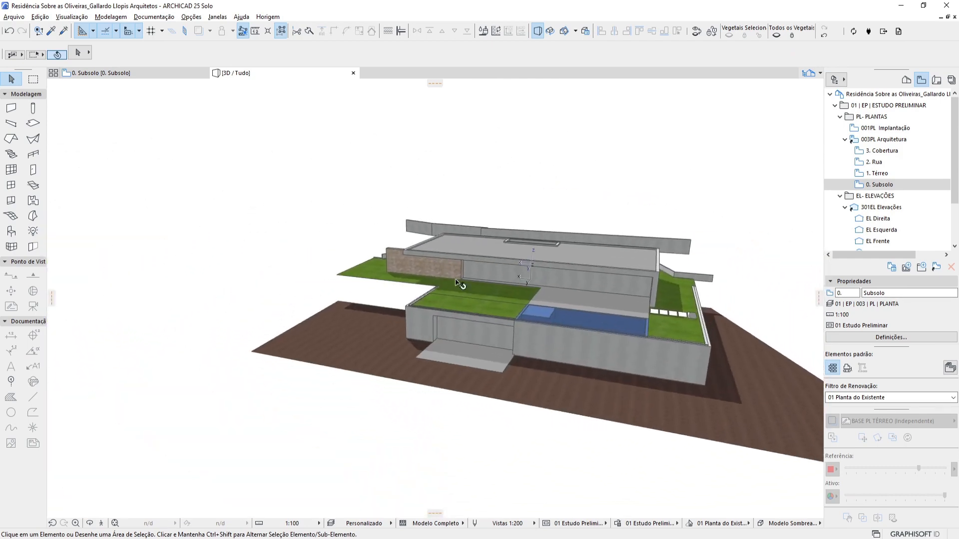
Step: Compare the area between the street wall and the garden edge in the 2. Rua and 1. Térreo plans
{"action": "double_click", "coordinate": [875, 162]}
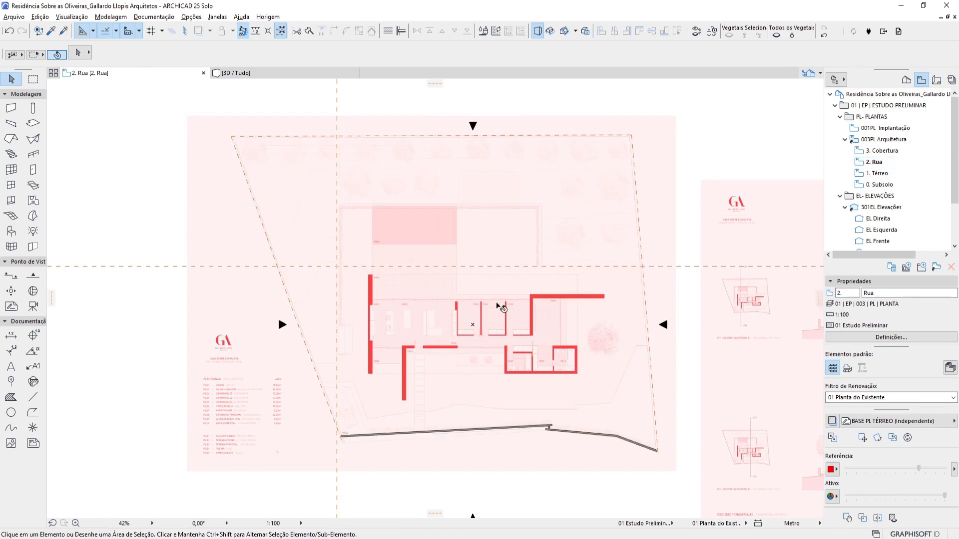
{"action": "scroll", "coordinate": [633, 430], "scroll_direction": "up", "scroll_amount": 3}
{"action": "middle_click_drag", "start_coordinate": [639, 430], "coordinate": [586, 365]}
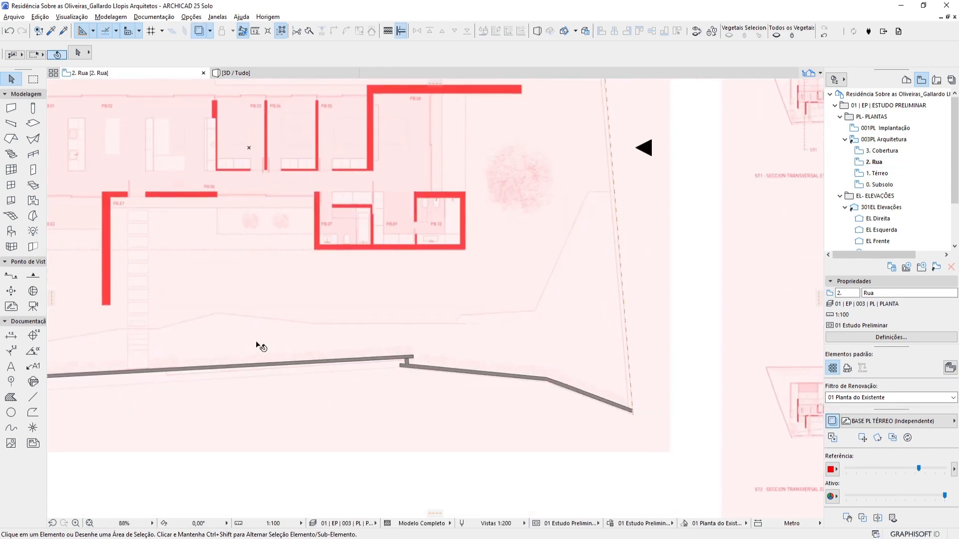
{"action": "scroll", "coordinate": [518, 301], "scroll_direction": "down", "scroll_amount": 3}
{"action": "scroll", "coordinate": [513, 278], "scroll_direction": "up", "scroll_amount": 5}
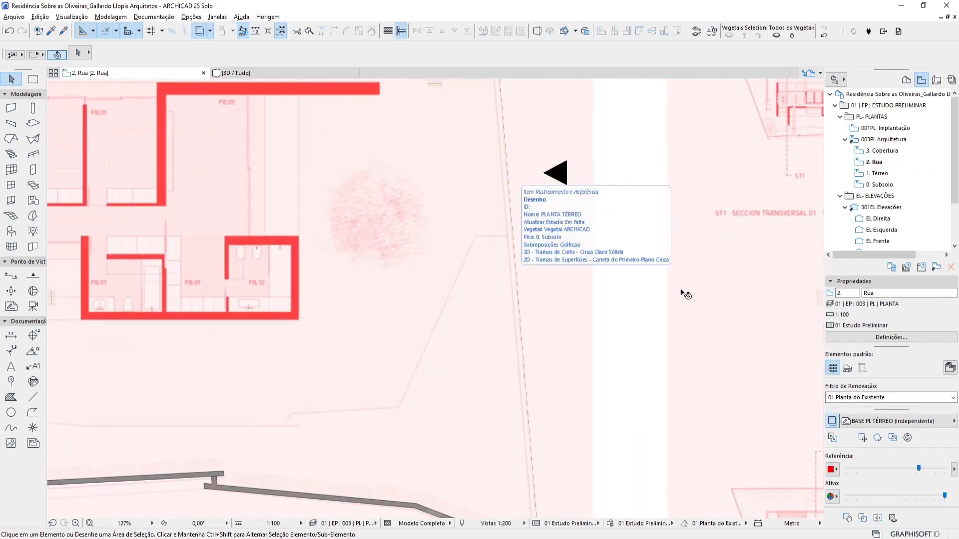
{"action": "double_click", "coordinate": [884, 174]}
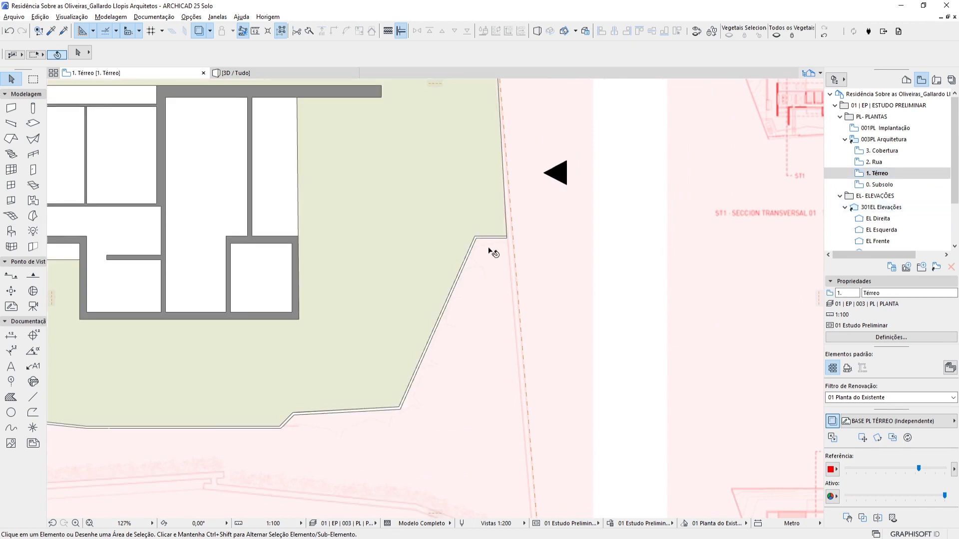
{"action": "middle_click_drag", "start_coordinate": [478, 288], "coordinate": [610, 232]}
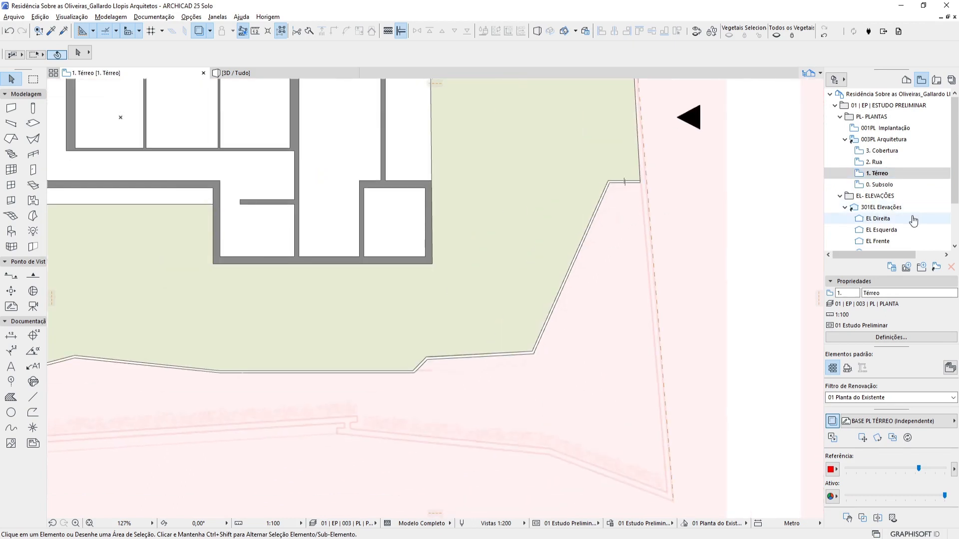
{"action": "double_click", "coordinate": [883, 163]}
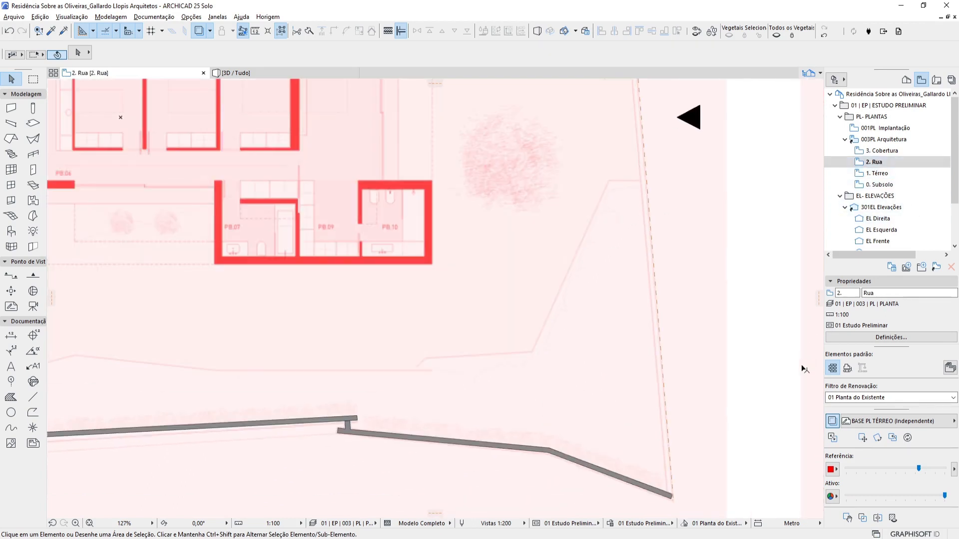
Step: Show the 1. Térreo plan as the trace reference in the 2. Rua plan
{"action": "right_click", "coordinate": [887, 174]}
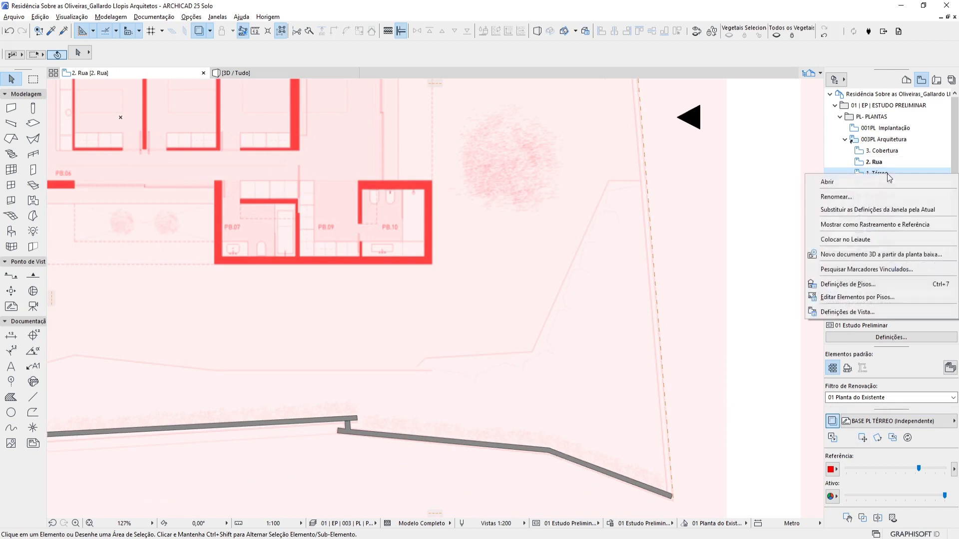
{"action": "left_click", "coordinate": [850, 224]}
{"action": "scroll", "coordinate": [659, 277], "scroll_direction": "down", "scroll_amount": 5}
{"action": "scroll", "coordinate": [646, 262], "scroll_direction": "up", "scroll_amount": 5}
{"action": "scroll", "coordinate": [649, 297], "scroll_direction": "down", "scroll_amount": 5}
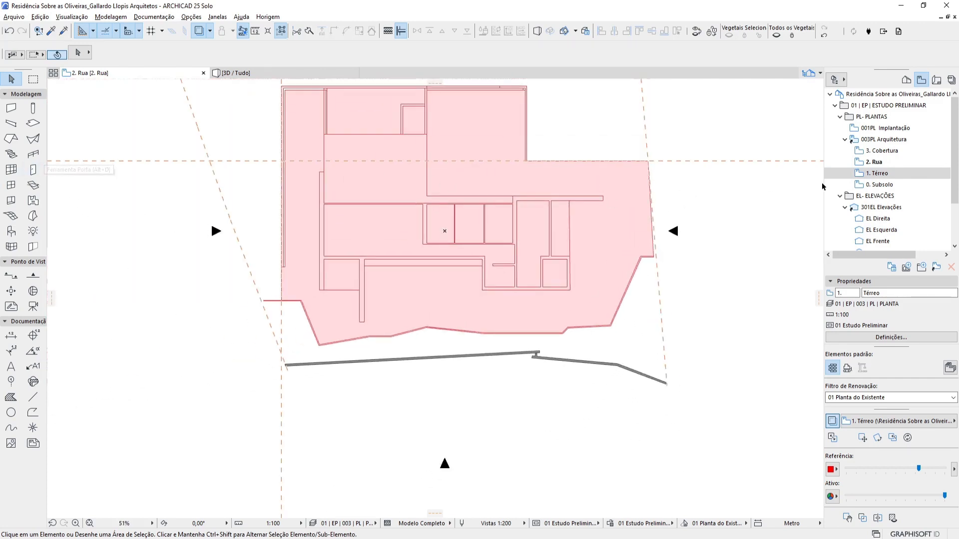
Step: In the 0. Subsolo plan, set the basement terrain mesh's cover fill foreground pen to an orange-brown colour
{"action": "double_click", "coordinate": [881, 184]}
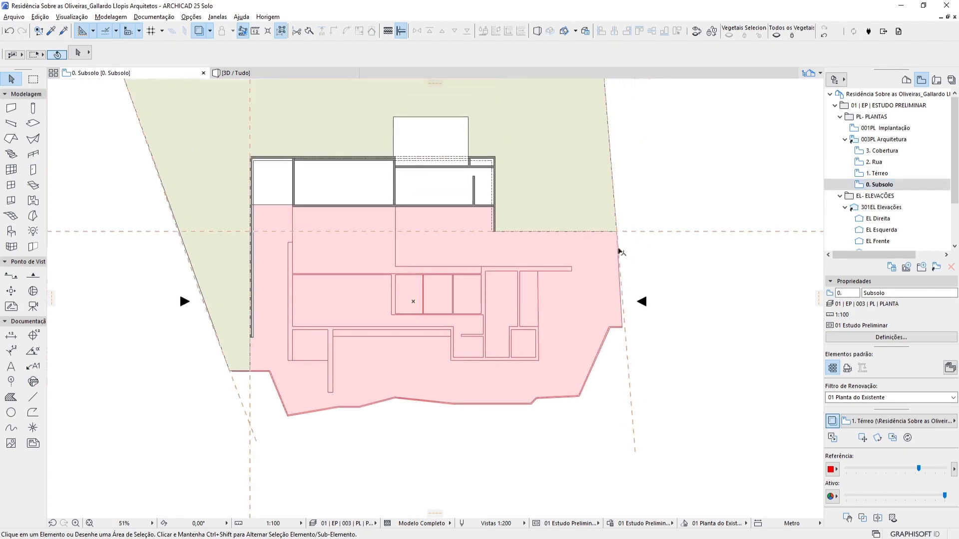
{"action": "left_click", "coordinate": [560, 168]}
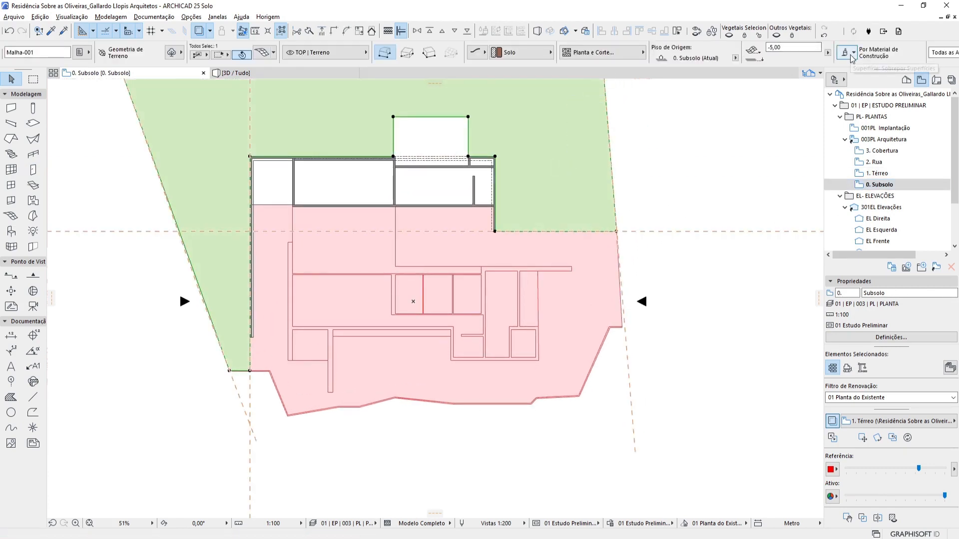
{"action": "left_click", "coordinate": [613, 55]}
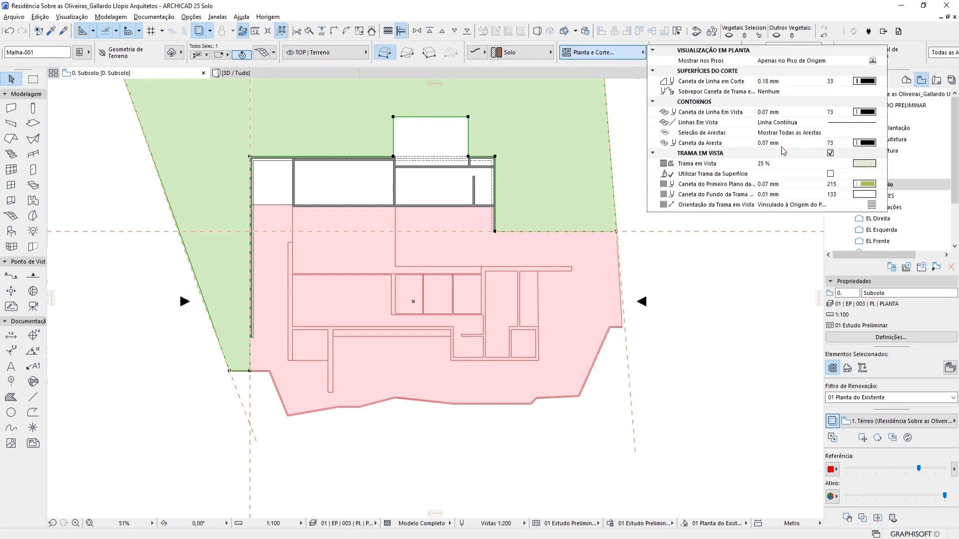
{"action": "left_click", "coordinate": [863, 185]}
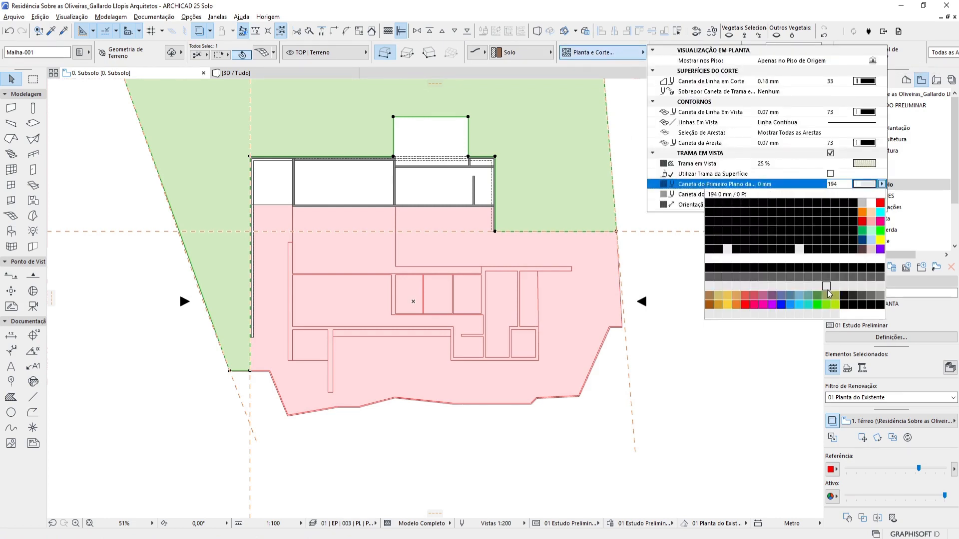
{"action": "left_click", "coordinate": [737, 299]}
{"action": "left_click", "coordinate": [720, 333]}
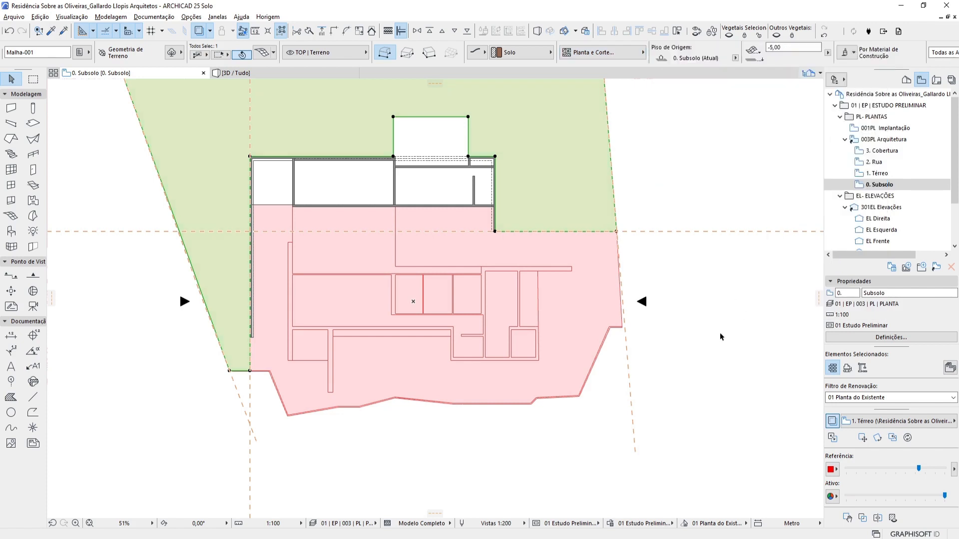
{"action": "key", "text": "Escape"}
{"action": "scroll", "coordinate": [585, 222], "scroll_direction": "down", "scroll_amount": 2}
{"action": "middle_click_drag", "start_coordinate": [586, 222], "coordinate": [530, 264]}
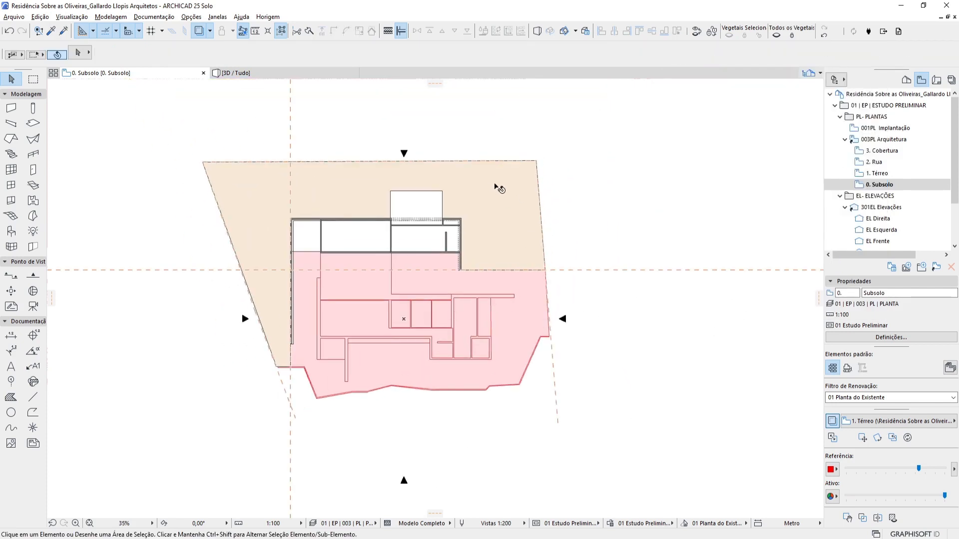
Step: Draw a terrain mesh in the 2. Rua plan between the garden edge and street wall, reusing the basement terrain mesh's settings
{"action": "left_click", "coordinate": [880, 173]}
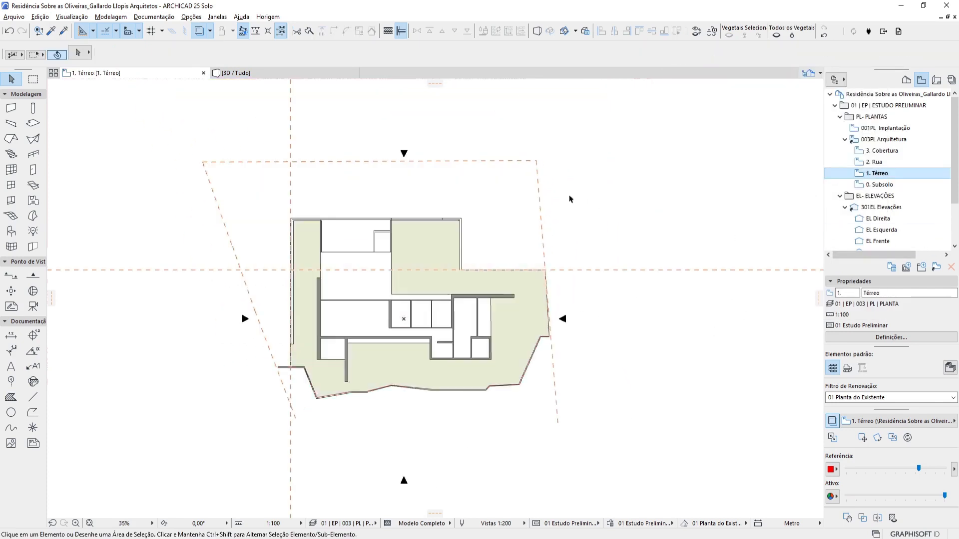
{"action": "left_click", "coordinate": [887, 186]}
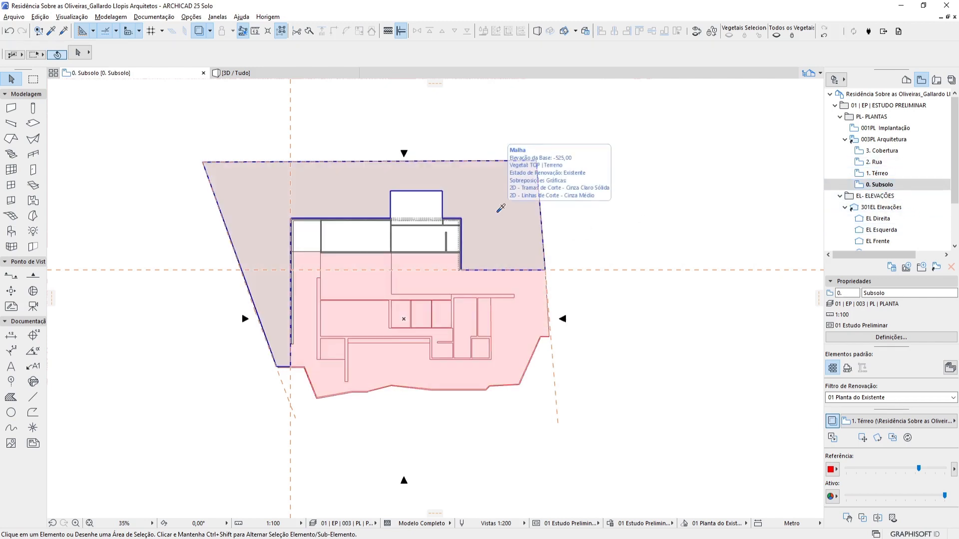
{"action": "left_click", "coordinate": [497, 212], "text": "alt"}
{"action": "left_click", "coordinate": [872, 162]}
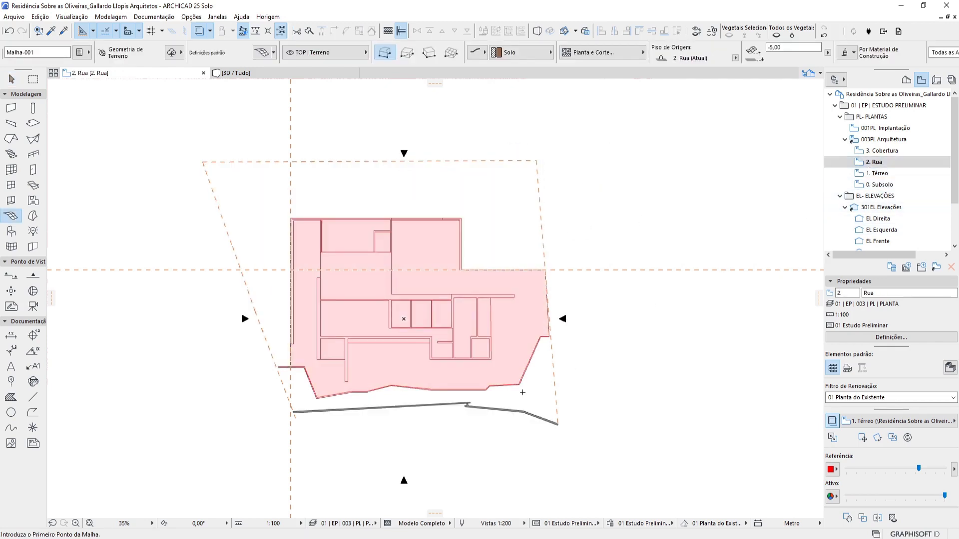
{"action": "scroll", "coordinate": [531, 395], "scroll_direction": "up", "scroll_amount": 3}
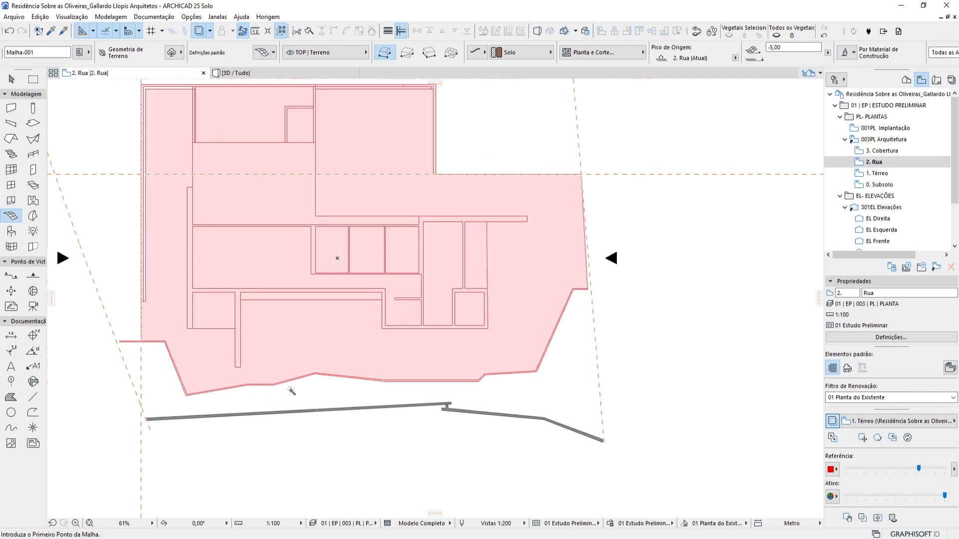
{"action": "scroll", "coordinate": [588, 309], "scroll_direction": "up", "scroll_amount": 5}
{"action": "scroll", "coordinate": [589, 294], "scroll_direction": "down", "scroll_amount": 3}
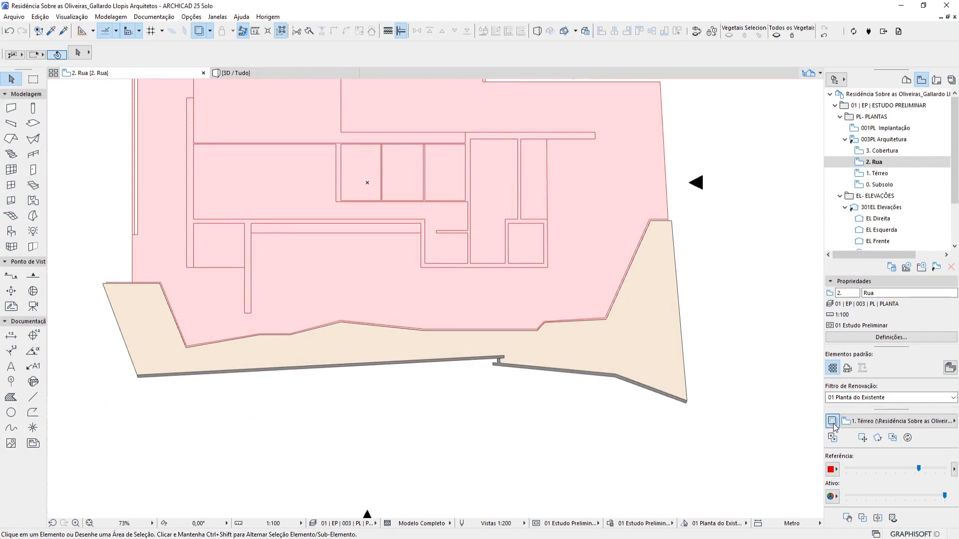
Step: Turn off the trace reference in the 2. Rua plan and inspect the street and basement terrain meshes in 3D
{"action": "left_click", "coordinate": [832, 421]}
{"action": "scroll", "coordinate": [552, 295], "scroll_direction": "down", "scroll_amount": 3}
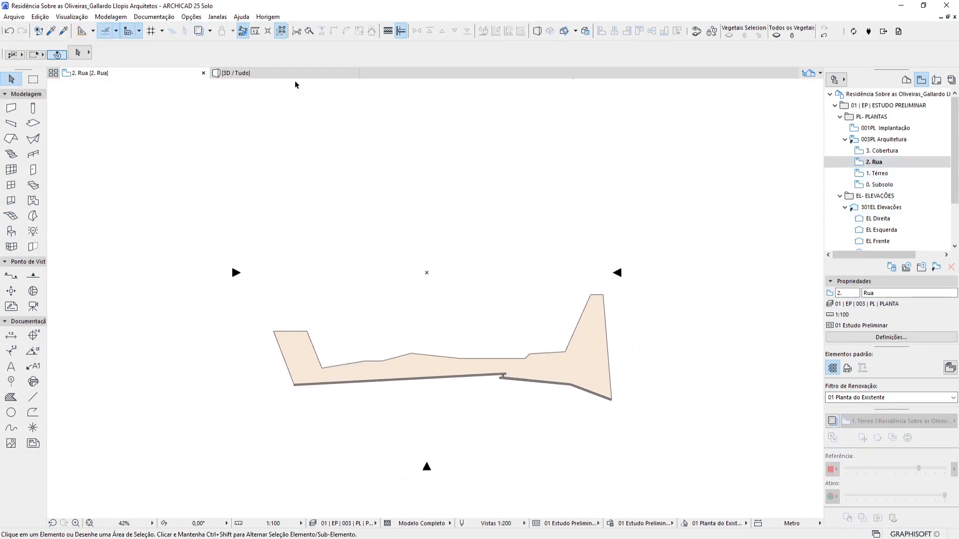
{"action": "left_click", "coordinate": [262, 73]}
{"action": "middle_click_drag", "start_coordinate": [479, 305], "coordinate": [602, 410], "text": "shift"}
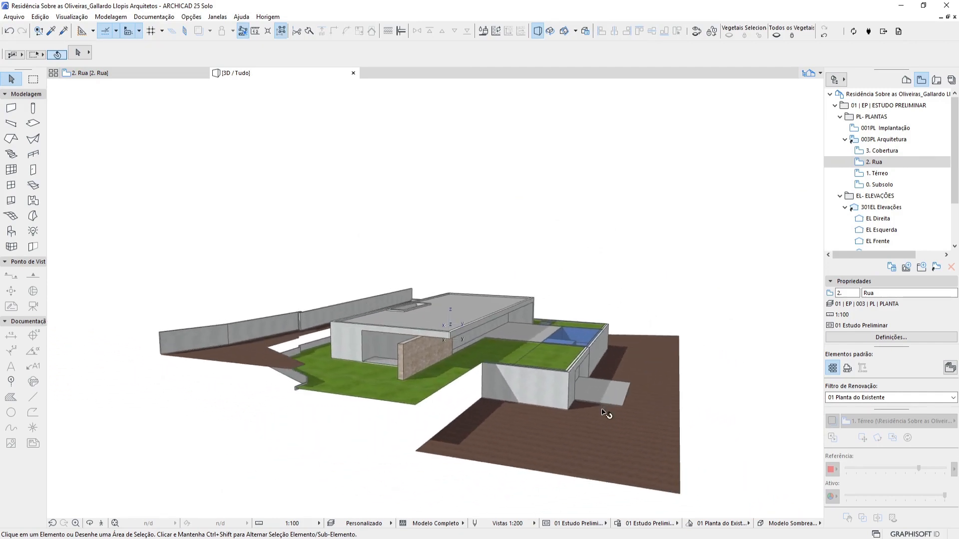
{"action": "middle_click_drag", "start_coordinate": [507, 395], "coordinate": [476, 373], "text": "shift"}
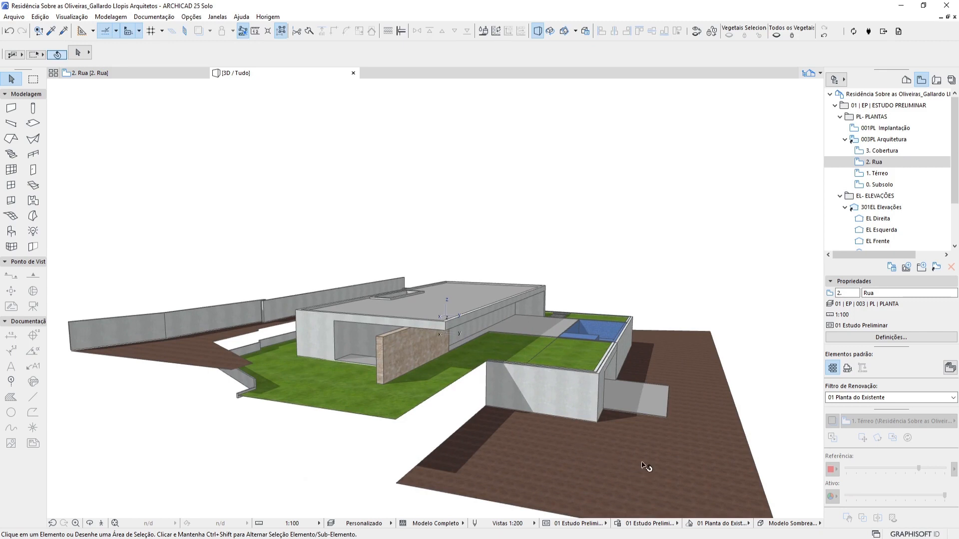
Step: Raise the basement terrain mesh's edge beside the pool block to the corner level of the grass garden
{"action": "middle_click_drag", "start_coordinate": [626, 422], "coordinate": [545, 401], "text": "shift"}
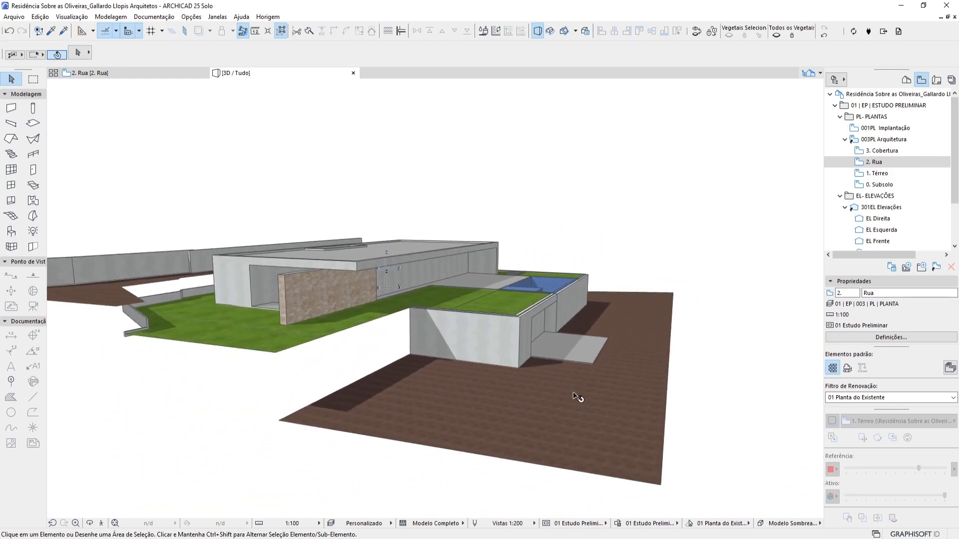
{"action": "left_click", "coordinate": [415, 388]}
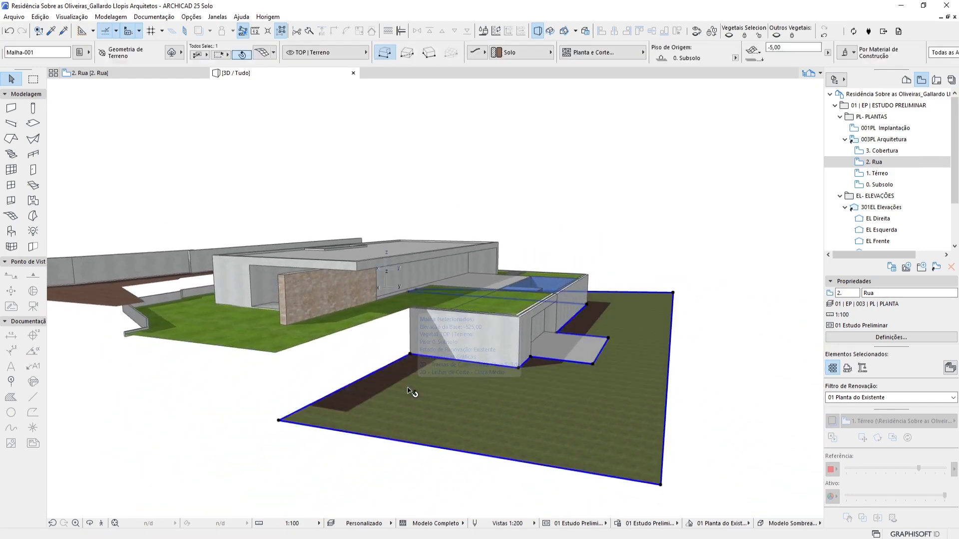
{"action": "left_click", "coordinate": [358, 383]}
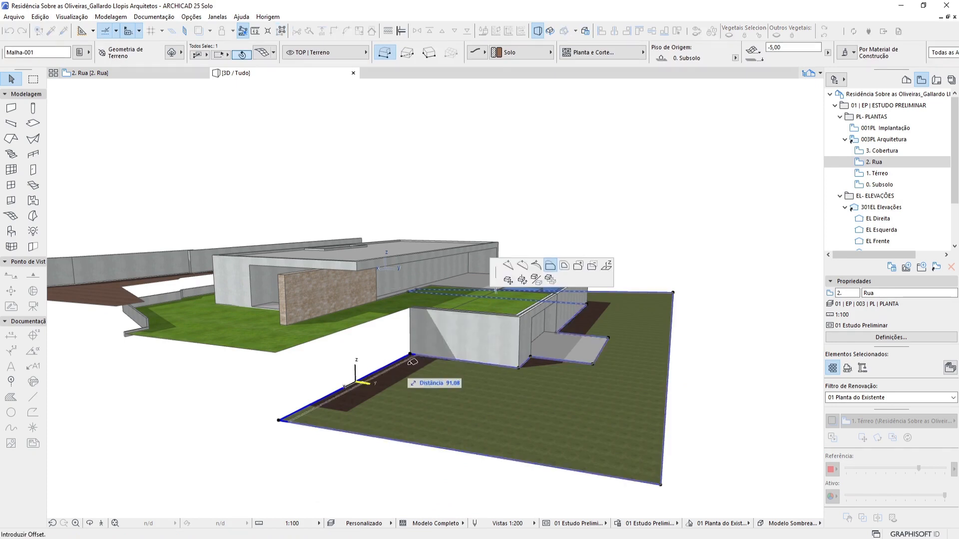
{"action": "left_click", "coordinate": [607, 266]}
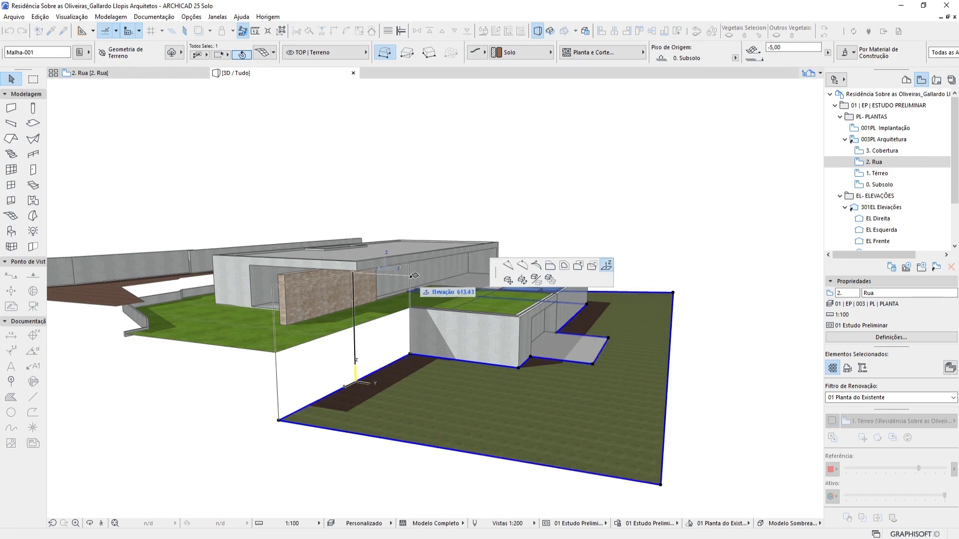
{"action": "left_click", "coordinate": [277, 353]}
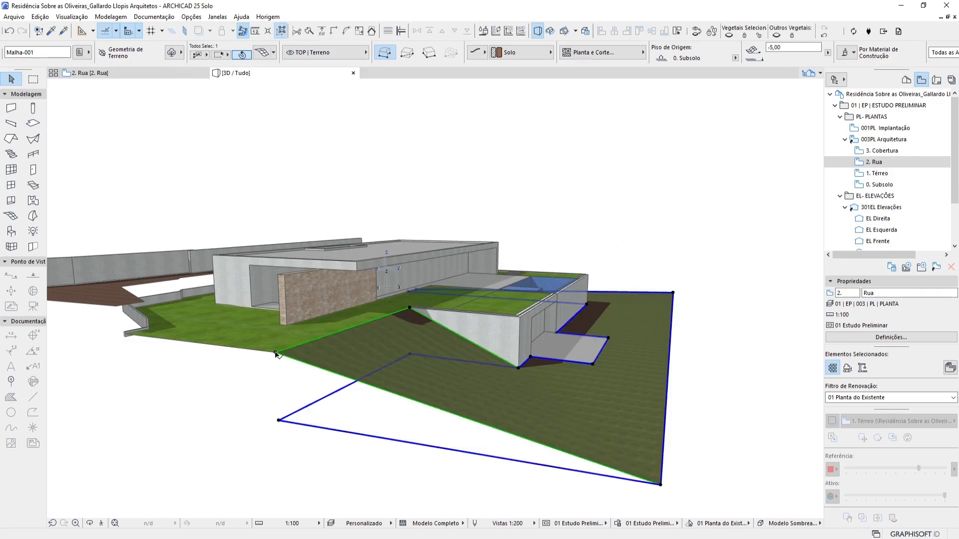
{"action": "key", "text": "Escape"}
Step: Raise the basement terrain mesh's short edge behind the long rear wall to the garden level at the low retaining wall
{"action": "middle_click_drag", "start_coordinate": [514, 372], "coordinate": [576, 400], "text": "shift"}
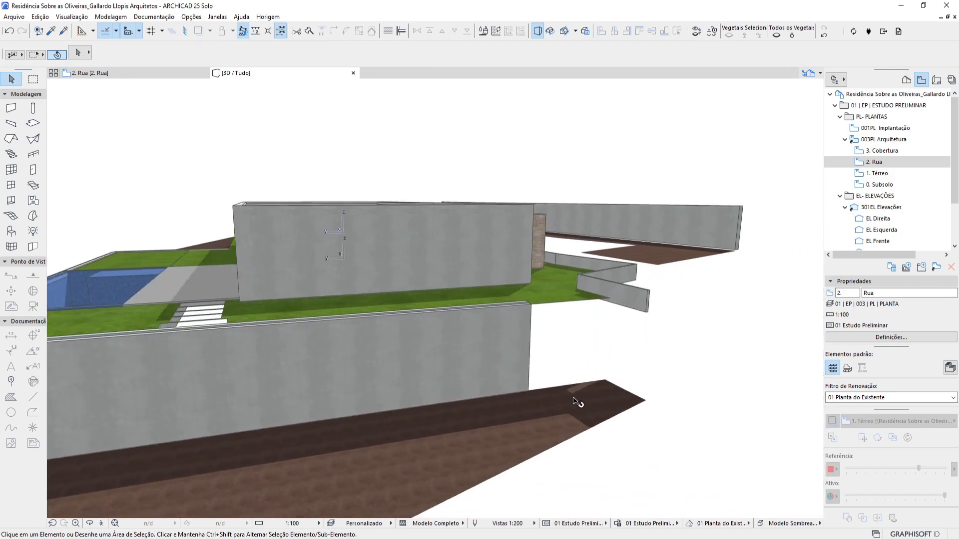
{"action": "left_click", "coordinate": [597, 399]}
{"action": "left_click", "coordinate": [613, 384]}
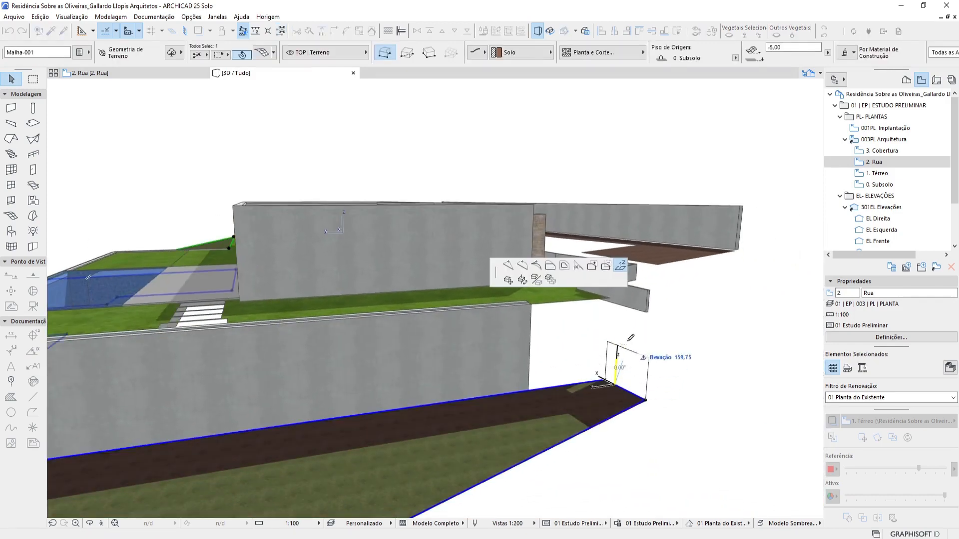
{"action": "middle_click_drag", "start_coordinate": [632, 342], "coordinate": [596, 343], "text": "shift"}
{"action": "left_click", "coordinate": [620, 266]}
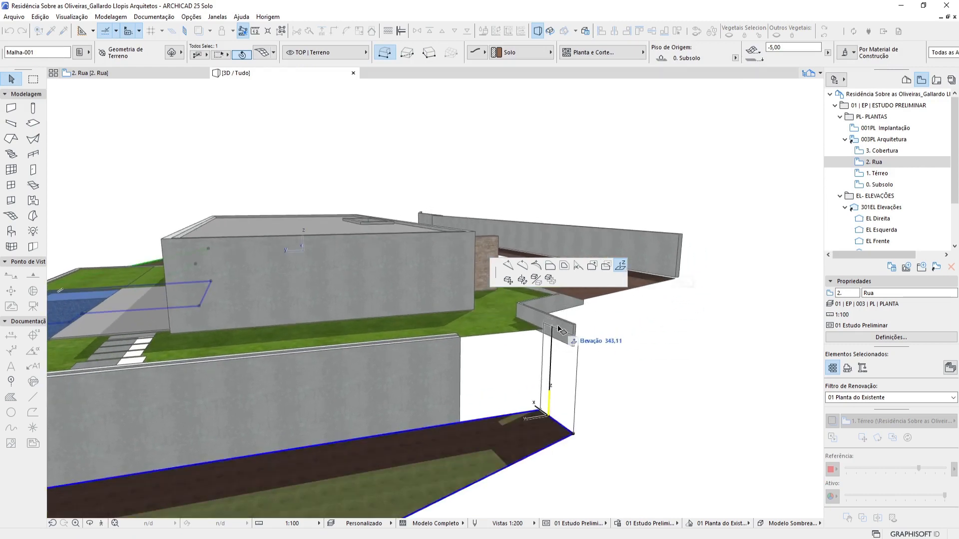
{"action": "left_click", "coordinate": [551, 332]}
{"action": "key", "text": "Escape"}
Step: Lower the street terrain mesh's short end edge towards the low garden wall with an elevation of 149
{"action": "middle_click_drag", "start_coordinate": [648, 332], "coordinate": [694, 319], "text": "shift"}
{"action": "scroll", "coordinate": [210, 362], "scroll_direction": "up", "scroll_amount": 5}
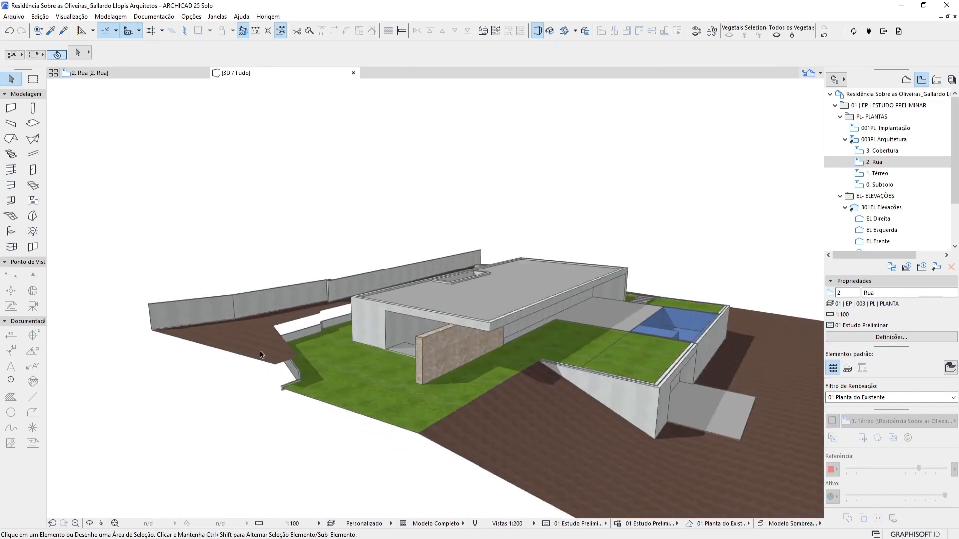
{"action": "middle_click_drag", "start_coordinate": [300, 364], "coordinate": [336, 343], "text": "shift"}
{"action": "left_click", "coordinate": [320, 345]}
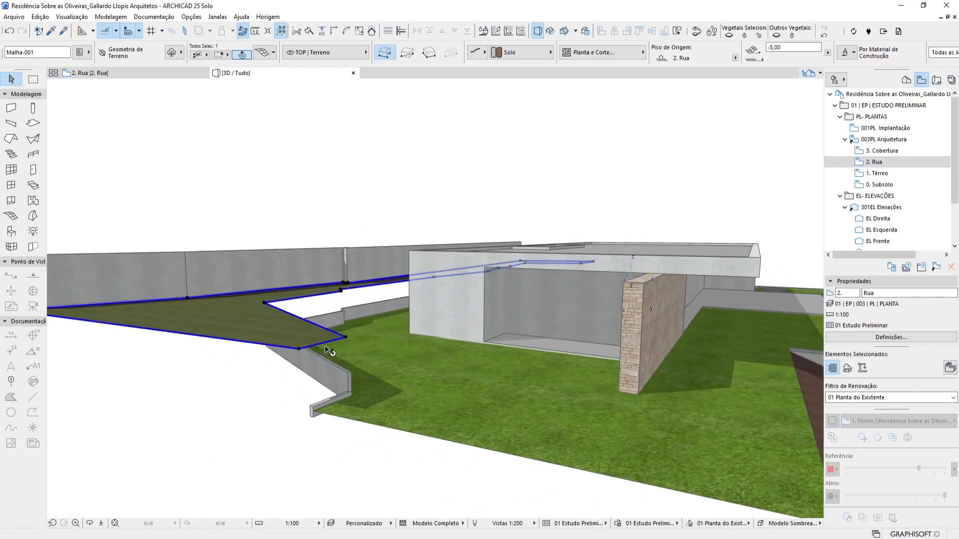
{"action": "left_click", "coordinate": [329, 344]}
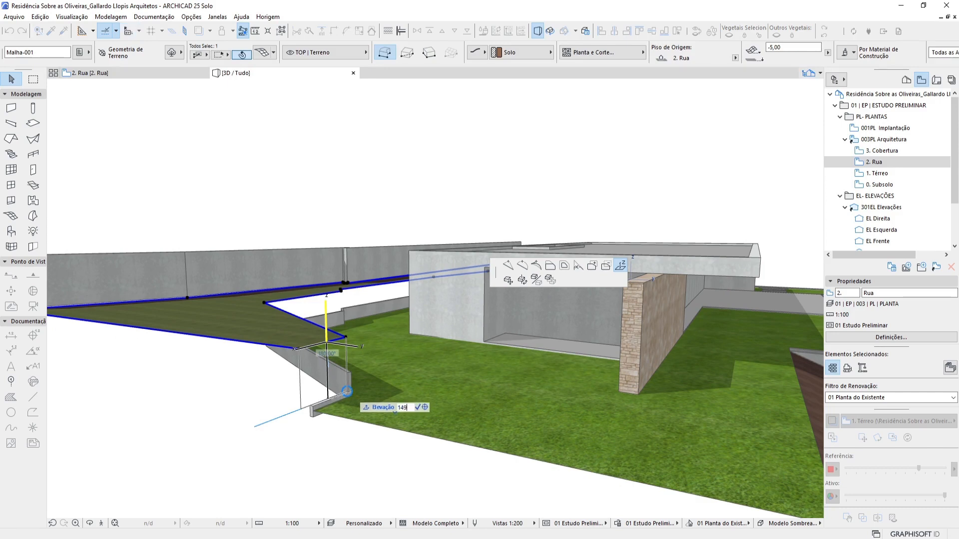
{"action": "key", "text": "Return"}
{"action": "key", "text": "Escape"}
Step: Examine how the sloped street terrain meets the low garden walls and the street wall in the 3D view
{"action": "scroll", "coordinate": [349, 390], "scroll_direction": "up", "scroll_amount": 3}
{"action": "middle_click_drag", "start_coordinate": [349, 392], "coordinate": [438, 385], "text": "shift"}
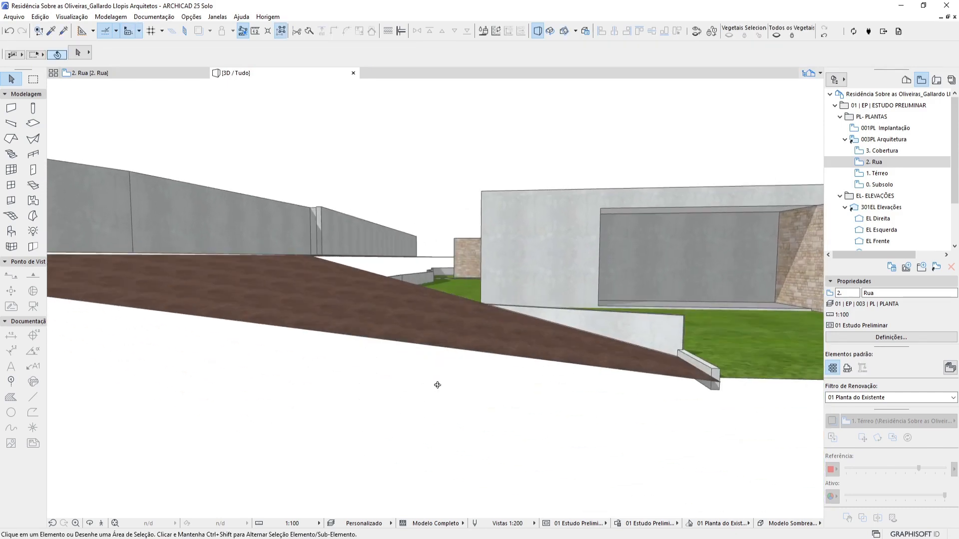
{"action": "scroll", "coordinate": [708, 381], "scroll_direction": "up", "scroll_amount": 3}
{"action": "middle_click_drag", "start_coordinate": [614, 340], "coordinate": [463, 316], "text": "shift"}
{"action": "middle_click_drag", "start_coordinate": [535, 265], "coordinate": [479, 286]}
{"action": "scroll", "coordinate": [584, 194], "scroll_direction": "up", "scroll_amount": 2}
{"action": "middle_click_drag", "start_coordinate": [567, 246], "coordinate": [616, 270], "text": "shift"}
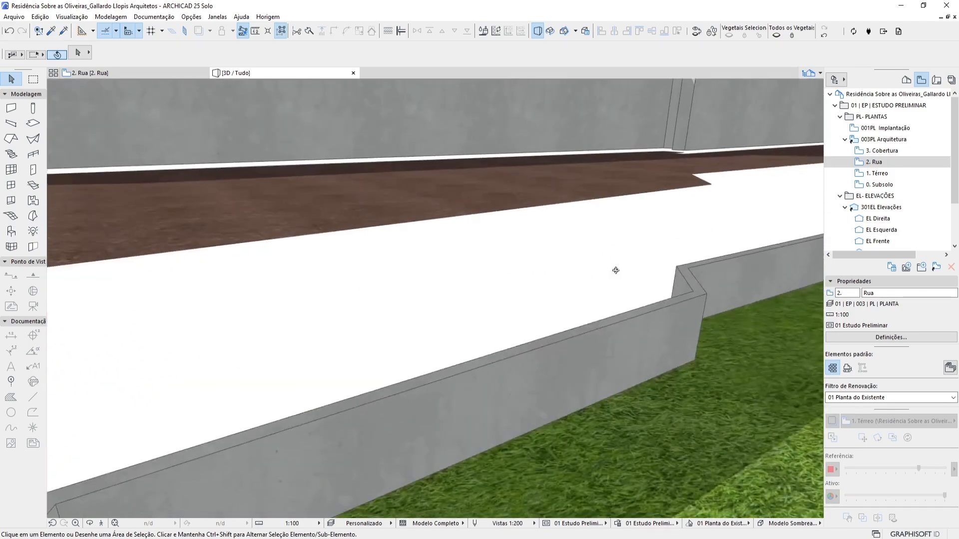
{"action": "scroll", "coordinate": [590, 273], "scroll_direction": "down", "scroll_amount": 3}
Step: Try to lower the street mesh's corner vertex to the top of the stepped garden wall
{"action": "left_click", "coordinate": [634, 237]}
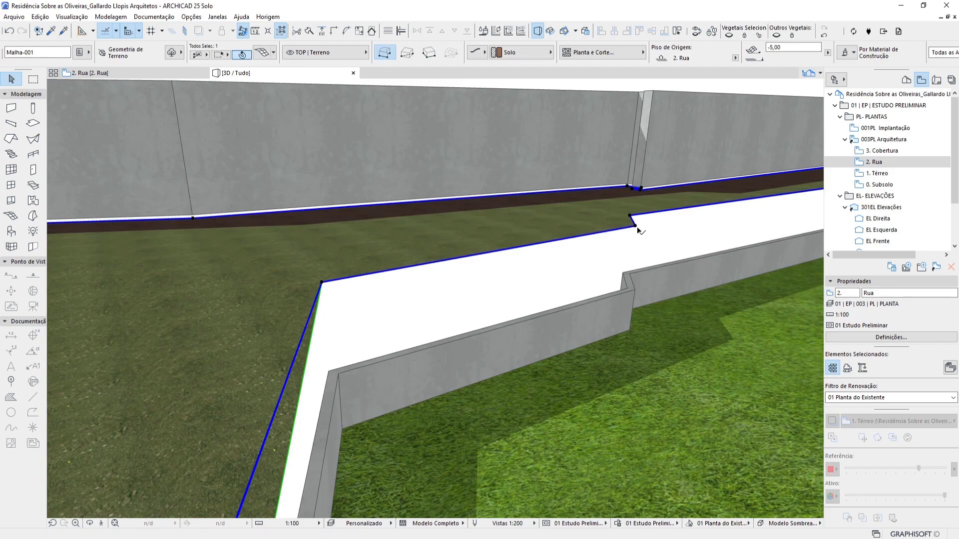
{"action": "left_click", "coordinate": [635, 227]}
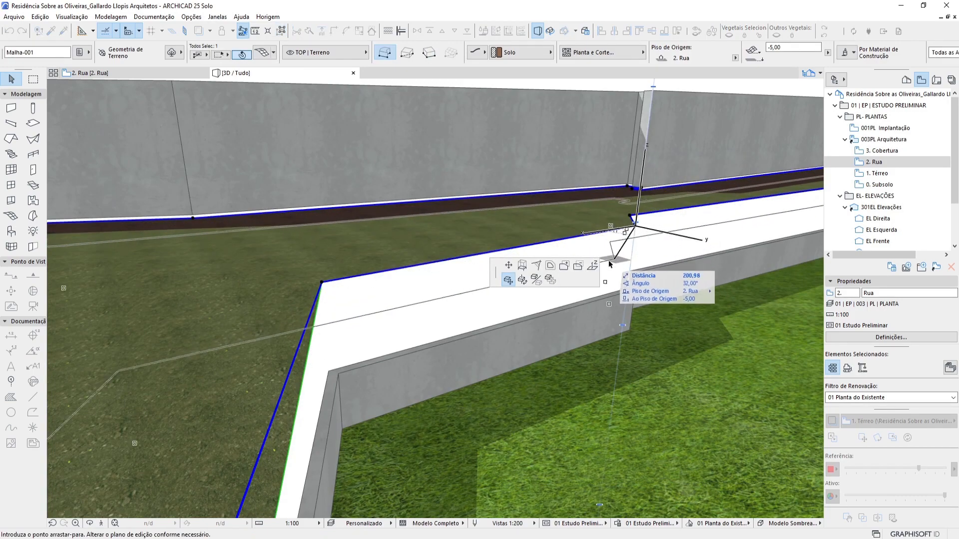
{"action": "left_click", "coordinate": [593, 267]}
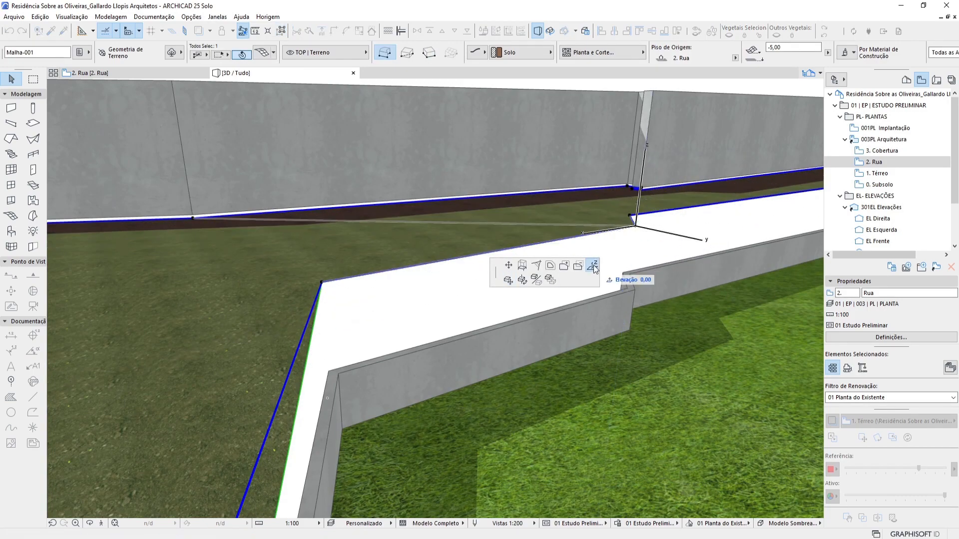
{"action": "left_click", "coordinate": [628, 288]}
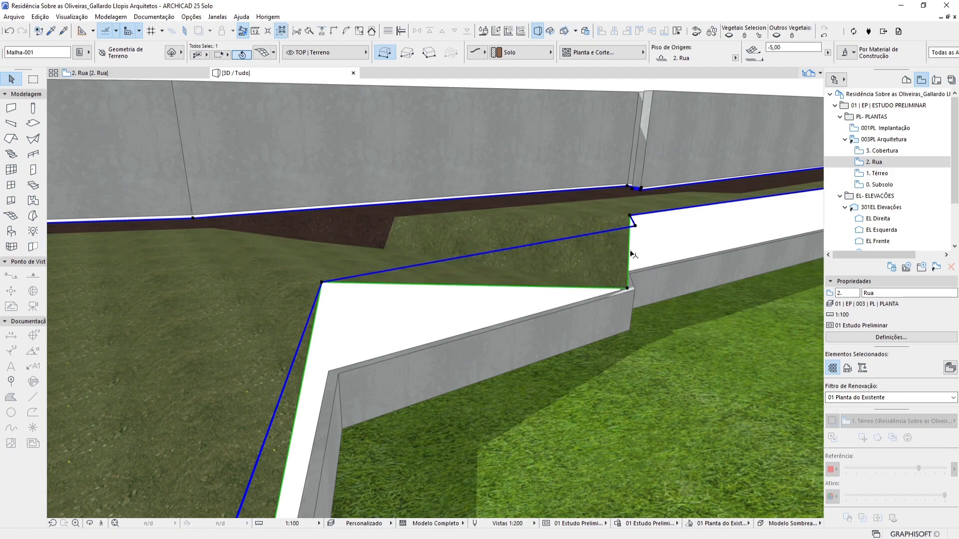
{"action": "key", "text": "ctrl+z"}
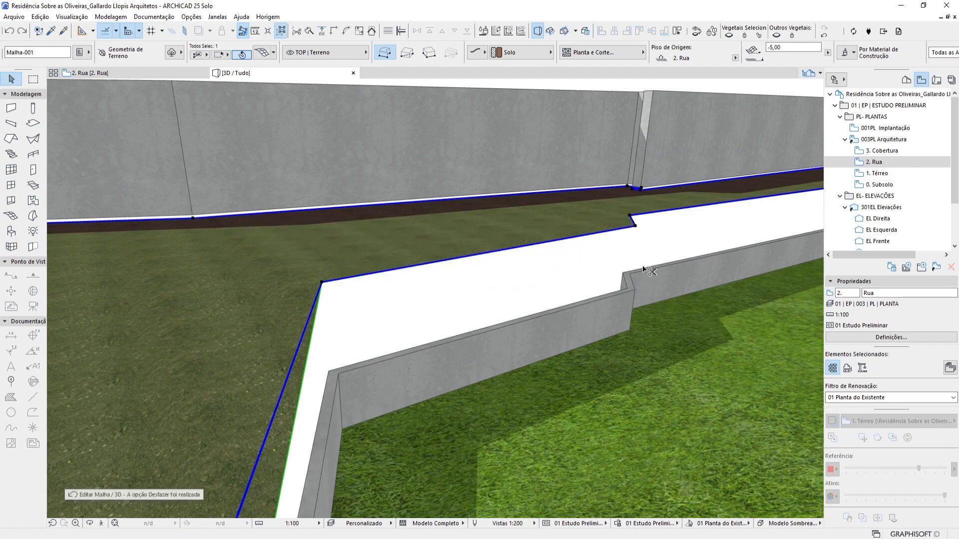
Step: Try to change the elevation of the street mesh's edge running along the low garden wall
{"action": "left_click", "coordinate": [558, 247]}
{"action": "left_click", "coordinate": [606, 265]}
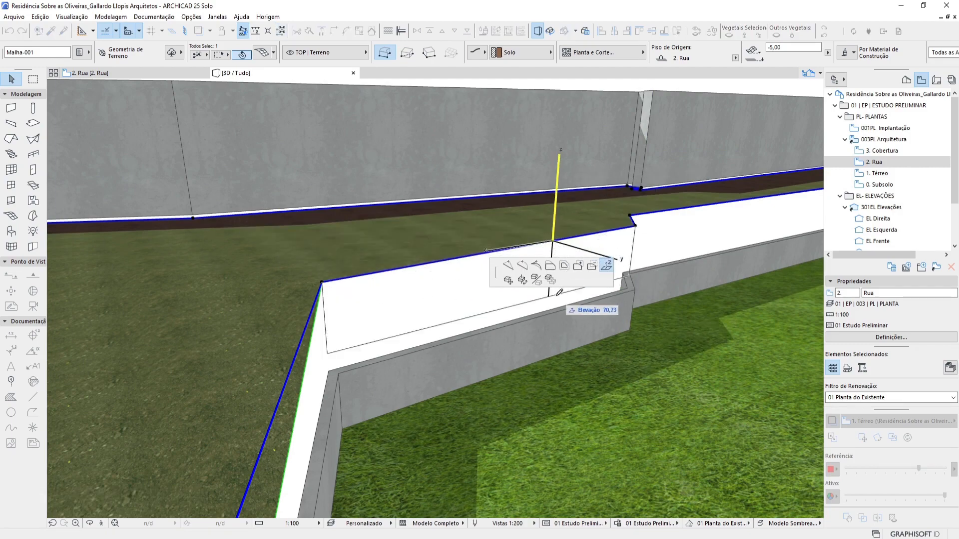
{"action": "left_click", "coordinate": [552, 197]}
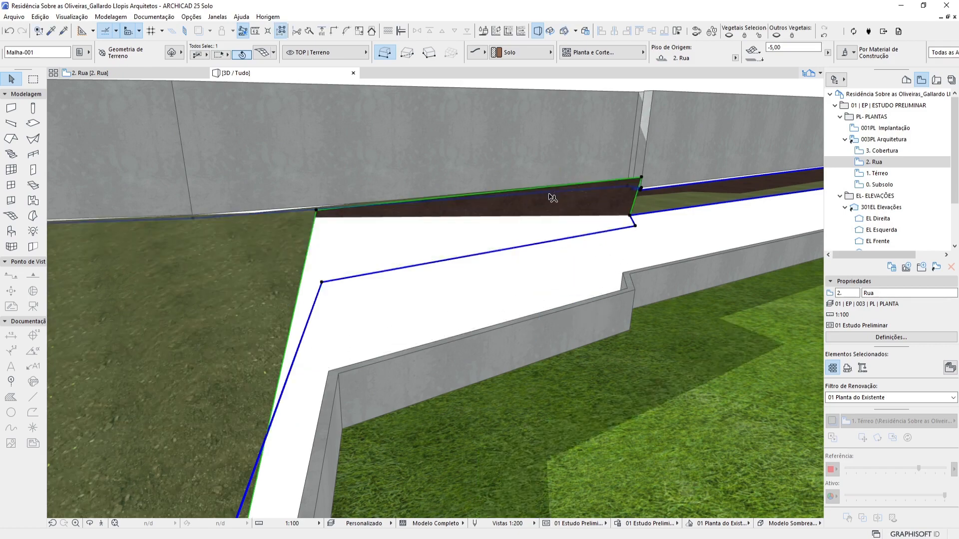
{"action": "key", "text": "ctrl+z"}
Step: Lower the street mesh's edge along the low stepped garden wall to the top corner of that wall
{"action": "left_click", "coordinate": [524, 250]}
{"action": "left_click", "coordinate": [606, 265]}
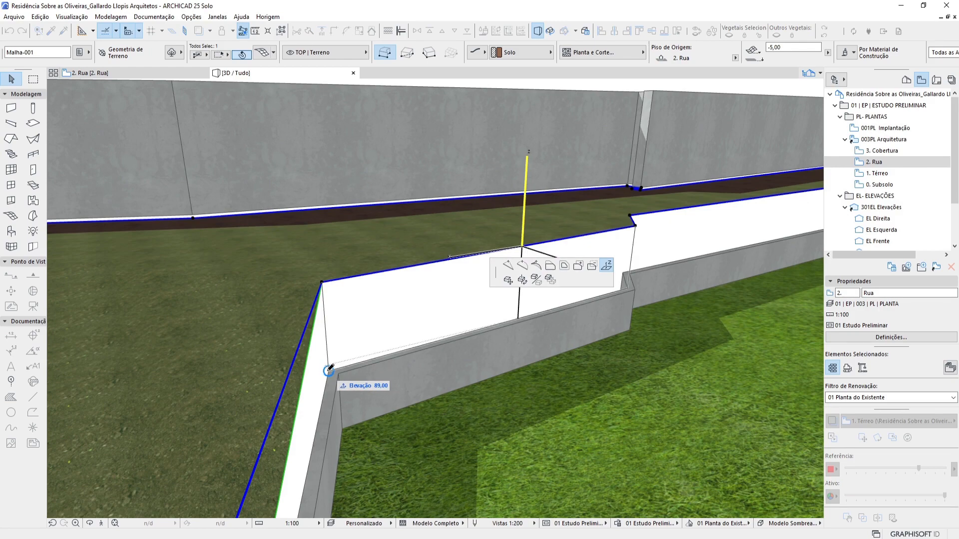
{"action": "key", "text": "Return"}
{"action": "key", "text": "Escape"}
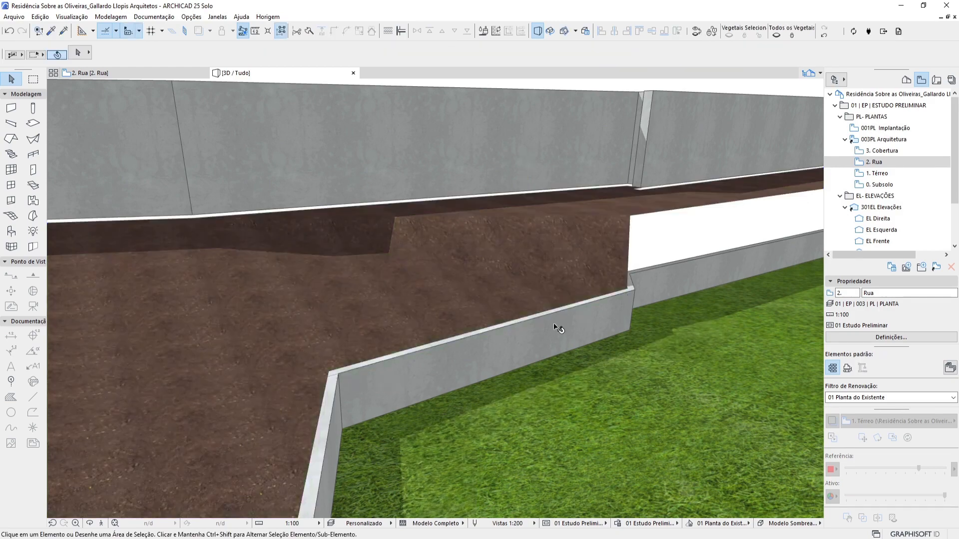
Step: Lower the street mesh's next edge beside the garden so it meets the top of the low wall
{"action": "scroll", "coordinate": [490, 308], "scroll_direction": "down", "scroll_amount": 3}
{"action": "middle_click_drag", "start_coordinate": [490, 308], "coordinate": [618, 302], "text": "shift"}
{"action": "scroll", "coordinate": [566, 229], "scroll_direction": "up", "scroll_amount": 3}
{"action": "middle_click_drag", "start_coordinate": [566, 230], "coordinate": [450, 278]}
{"action": "left_click", "coordinate": [438, 289]}
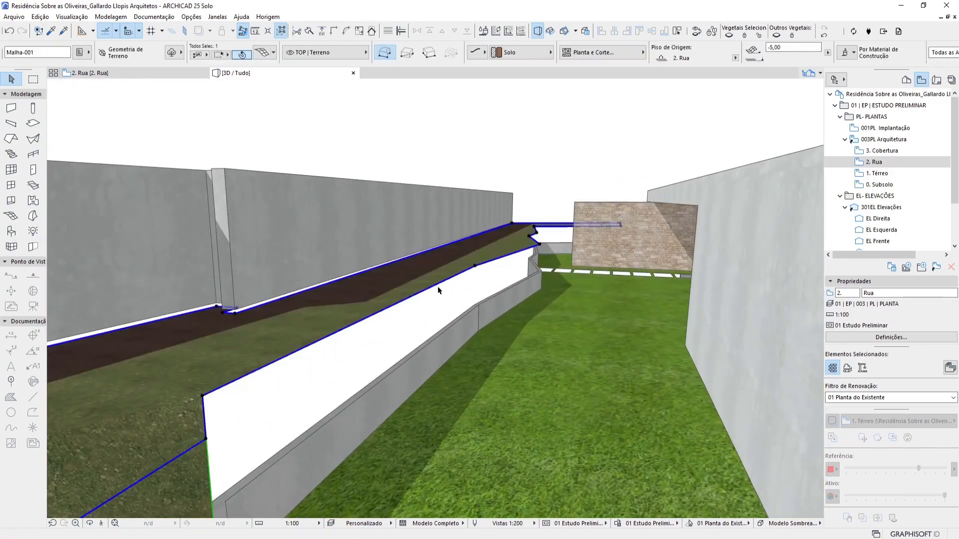
{"action": "left_click", "coordinate": [438, 285]}
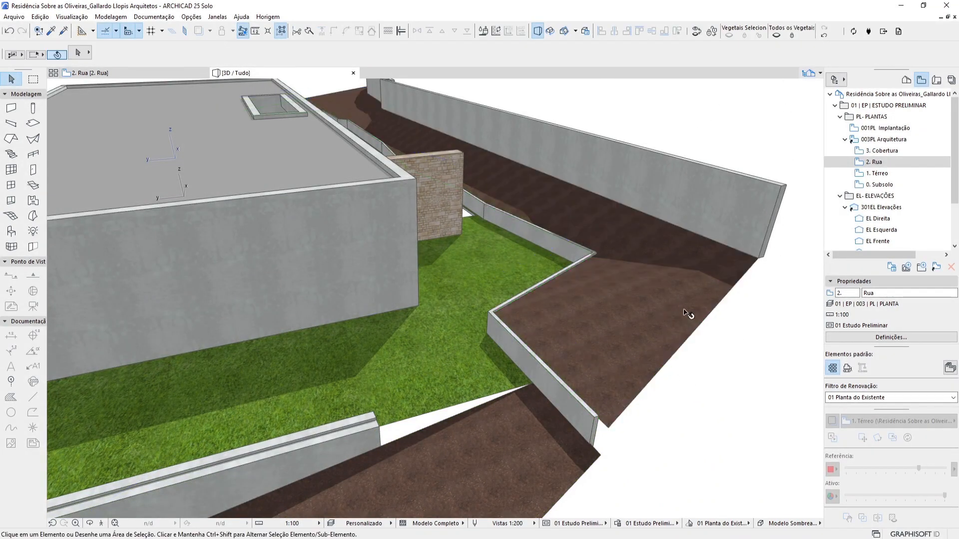
Step: Insert a new vertex on the basement terrain mesh's garden-side edge, at the end of the retaining wall
{"action": "middle_click_drag", "start_coordinate": [689, 313], "coordinate": [594, 284], "text": "shift"}
{"action": "middle_click_drag", "start_coordinate": [767, 257], "coordinate": [492, 361], "text": "shift"}
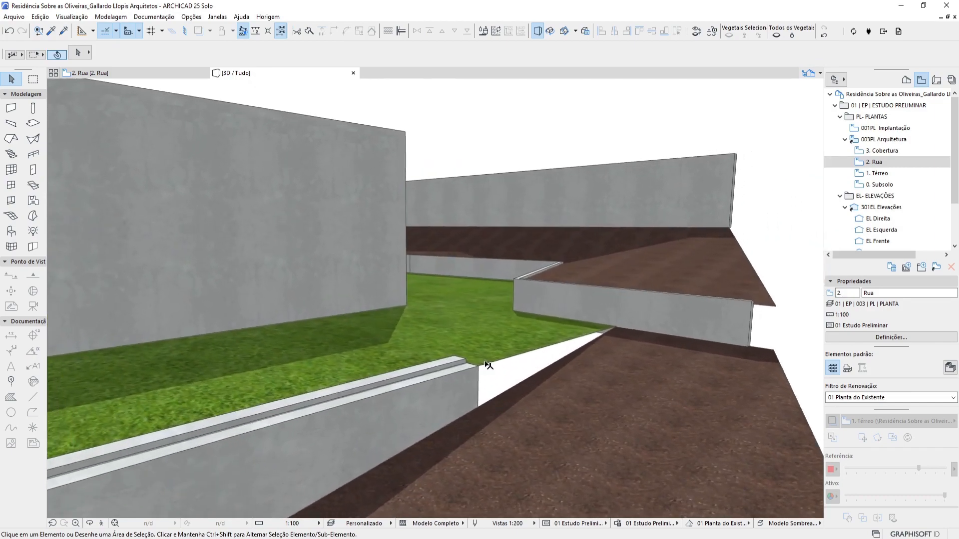
{"action": "middle_click_drag", "start_coordinate": [594, 398], "coordinate": [407, 387], "text": "shift"}
{"action": "left_click", "coordinate": [397, 391]}
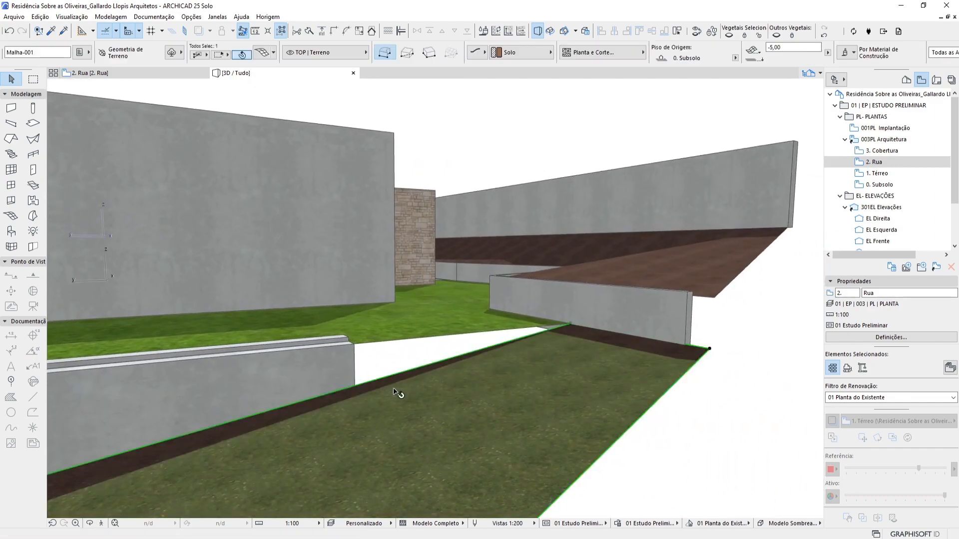
{"action": "middle_click_drag", "start_coordinate": [496, 386], "coordinate": [575, 360], "text": "shift"}
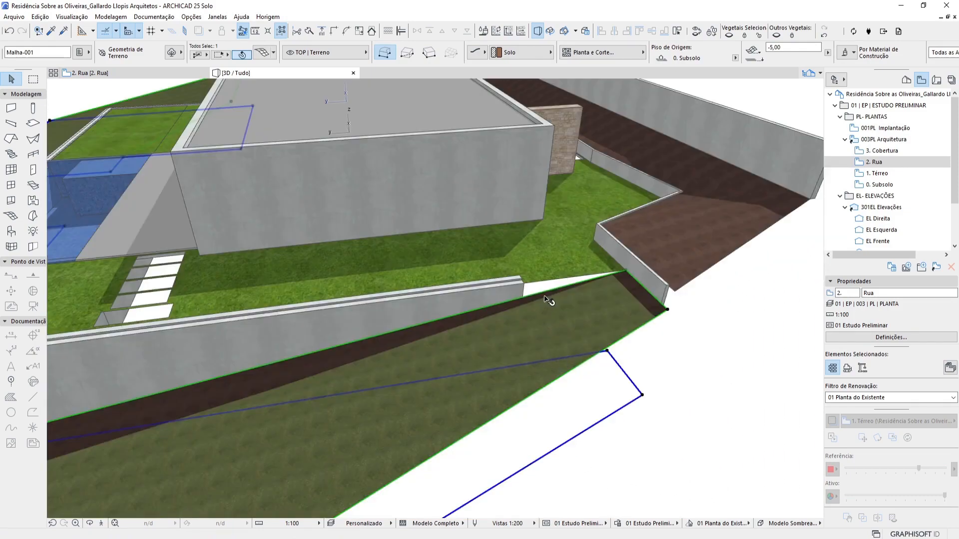
{"action": "left_click", "coordinate": [537, 361]}
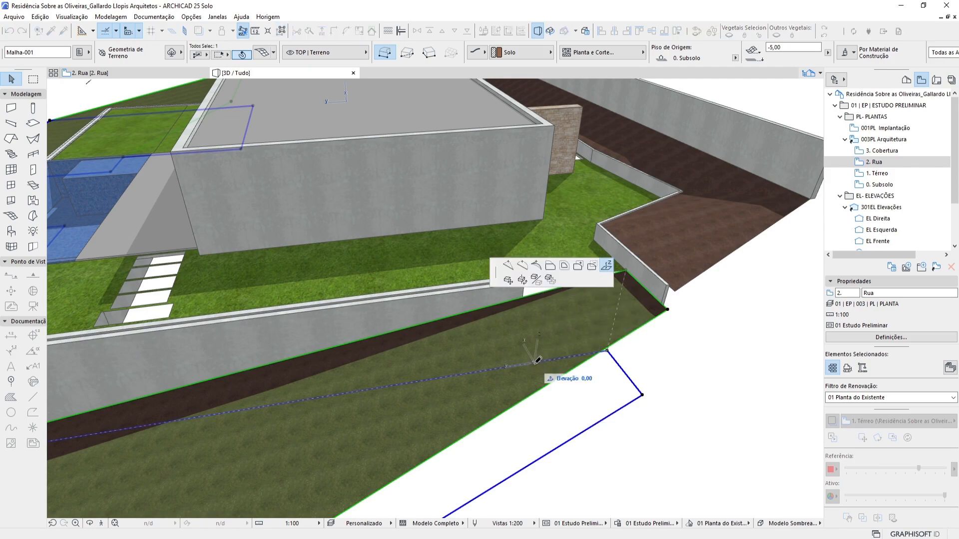
{"action": "left_click", "coordinate": [506, 270]}
{"action": "middle_click_drag", "start_coordinate": [494, 331], "coordinate": [407, 368]}
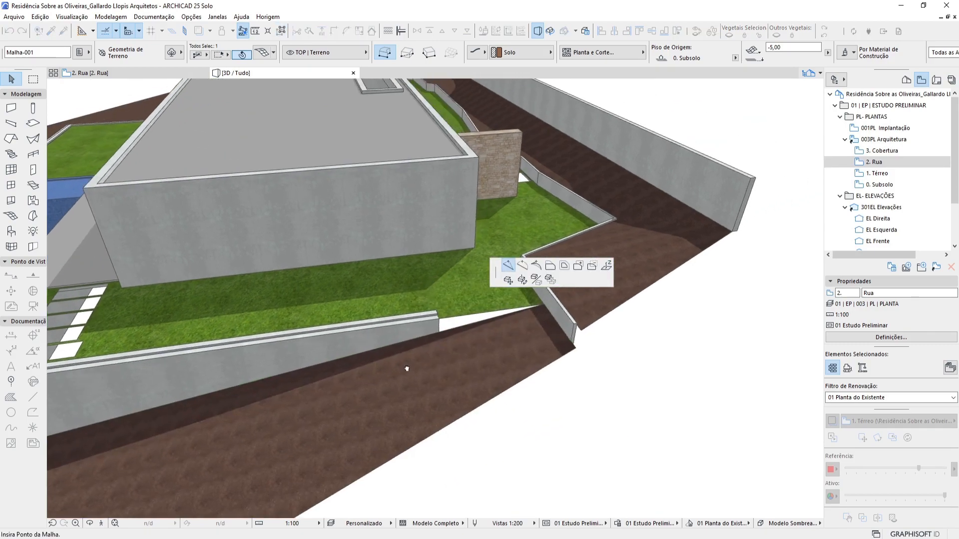
{"action": "left_click", "coordinate": [440, 321]}
{"action": "scroll", "coordinate": [447, 338], "scroll_direction": "up", "scroll_amount": 3}
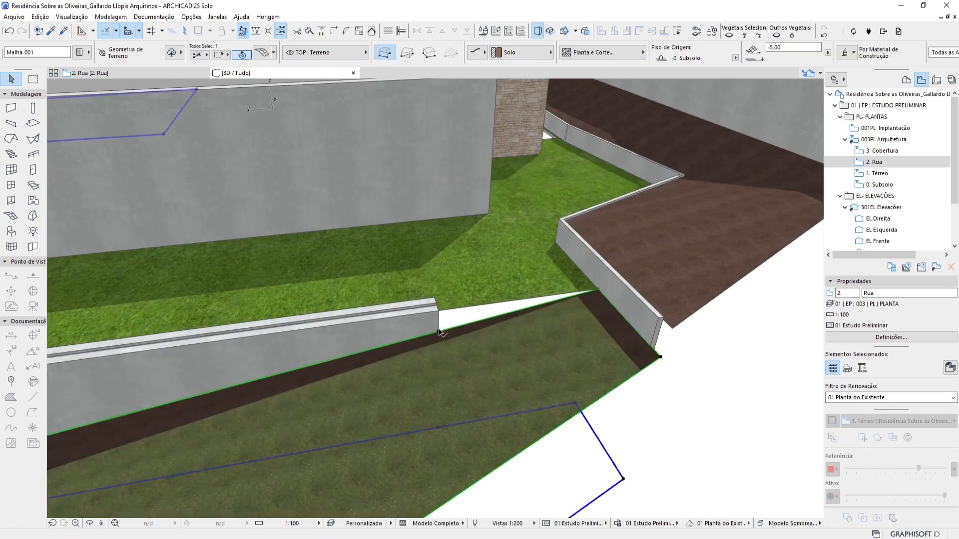
Step: Raise the basement mesh's new vertex to the level of the garden edge to close the gap beside the retaining wall
{"action": "left_click", "coordinate": [439, 330]}
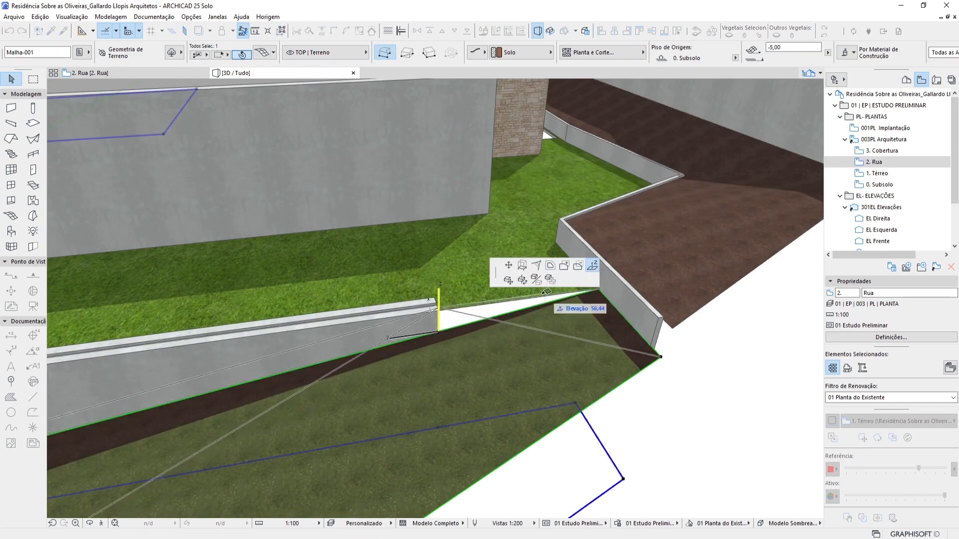
{"action": "scroll", "coordinate": [440, 310], "scroll_direction": "up", "scroll_amount": 2}
{"action": "middle_click_drag", "start_coordinate": [454, 312], "coordinate": [417, 305], "text": "shift"}
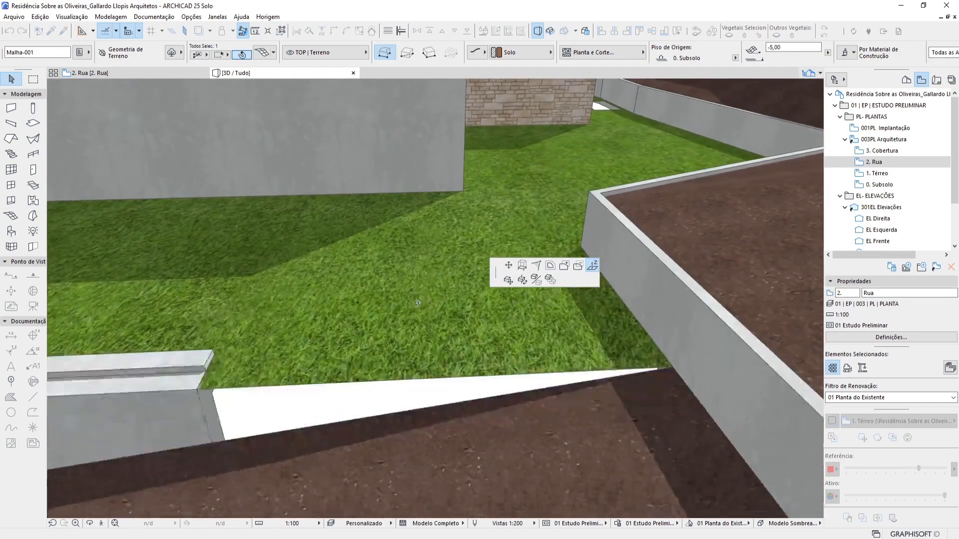
{"action": "left_click", "coordinate": [197, 391]}
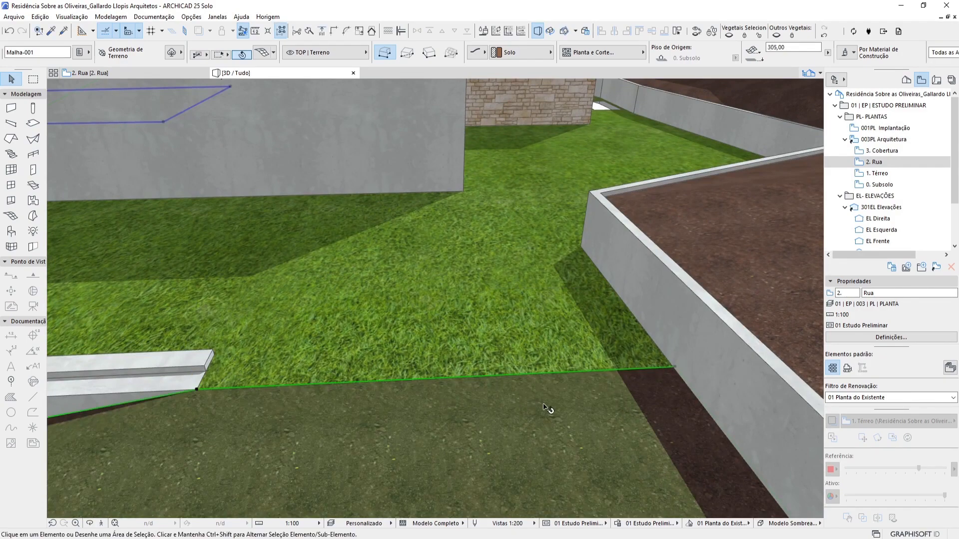
{"action": "key", "text": "Escape"}
Step: Examine how the street, garden and basement terrains meet the walls around the whole house
{"action": "scroll", "coordinate": [445, 371], "scroll_direction": "down", "scroll_amount": 2}
{"action": "middle_click_drag", "start_coordinate": [430, 379], "coordinate": [488, 274], "text": "shift"}
{"action": "scroll", "coordinate": [474, 241], "scroll_direction": "up", "scroll_amount": 4}
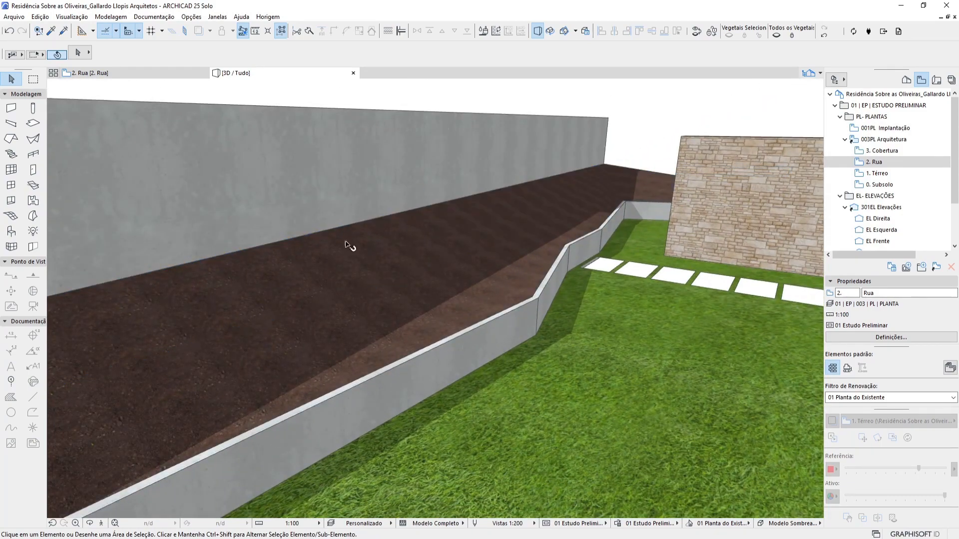
{"action": "scroll", "coordinate": [419, 279], "scroll_direction": "down", "scroll_amount": 5}
{"action": "middle_click_drag", "start_coordinate": [488, 241], "coordinate": [304, 248], "text": "shift"}
{"action": "scroll", "coordinate": [309, 237], "scroll_direction": "down", "scroll_amount": 3}
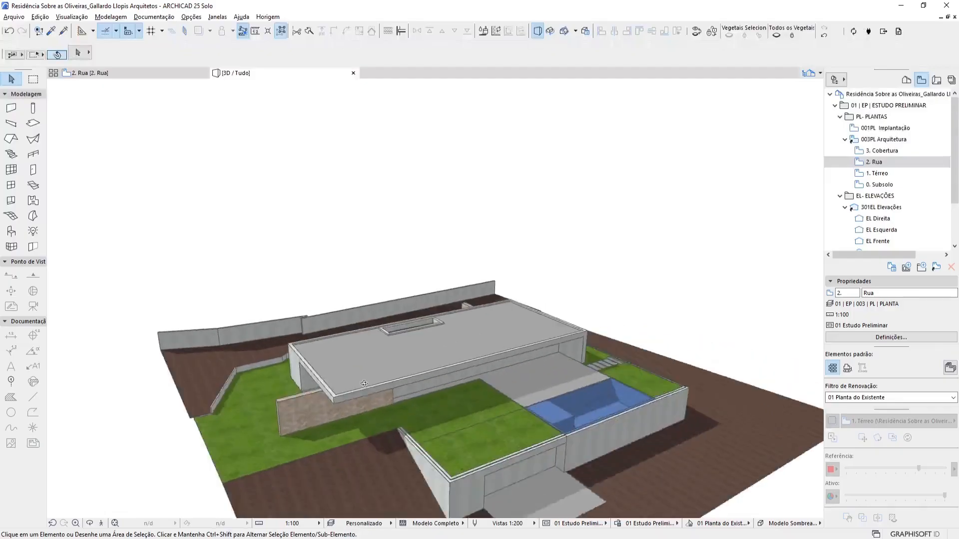
{"action": "middle_click_drag", "start_coordinate": [349, 299], "coordinate": [413, 381], "text": "shift"}
Step: Raise the two garden mesh vertices at the foot of the low wall bordering the basement terrain
{"action": "scroll", "coordinate": [448, 351], "scroll_direction": "up", "scroll_amount": 3}
{"action": "scroll", "coordinate": [419, 365], "scroll_direction": "up", "scroll_amount": 2}
{"action": "left_click", "coordinate": [420, 360]}
{"action": "left_click", "coordinate": [409, 359]}
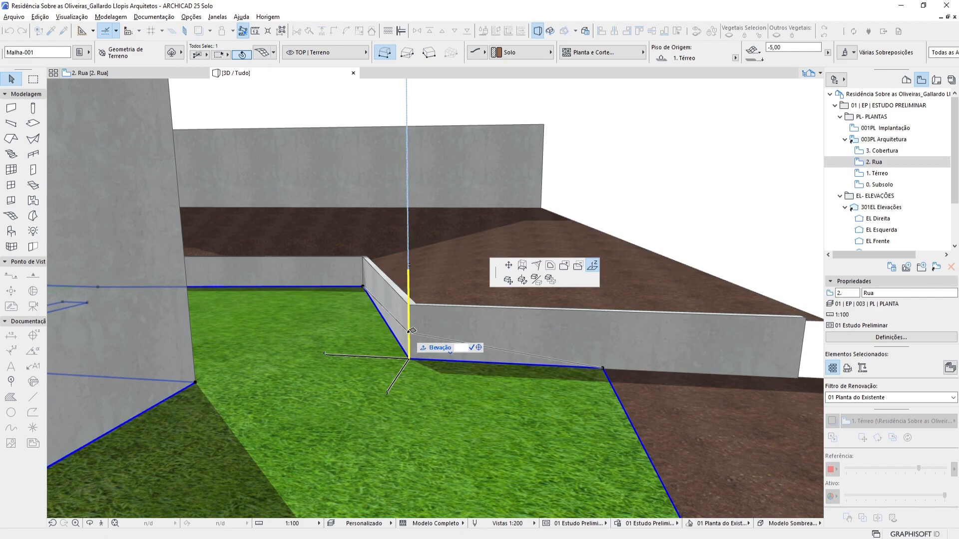
{"action": "left_click", "coordinate": [410, 330]}
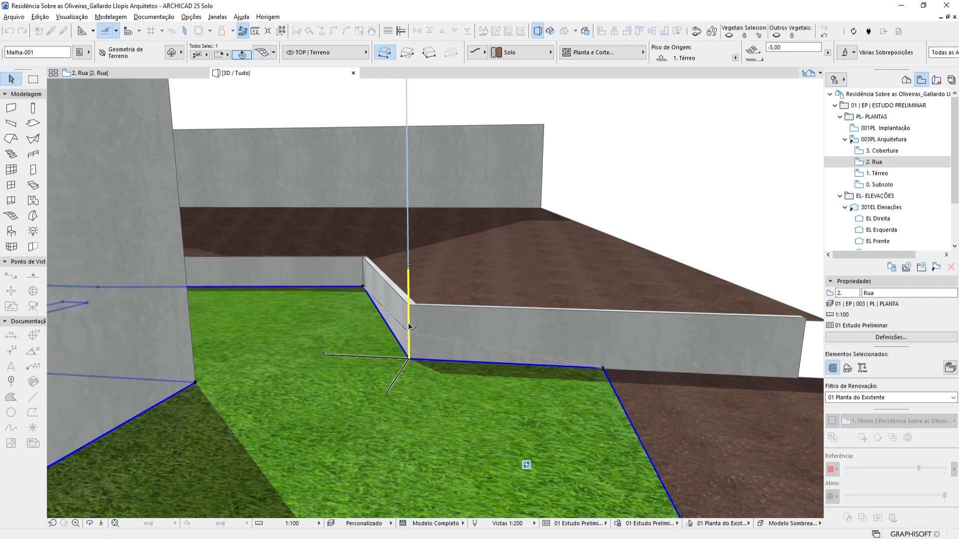
{"action": "left_click", "coordinate": [604, 370]}
{"action": "type", "text": "4"}
{"action": "key", "text": "Return"}
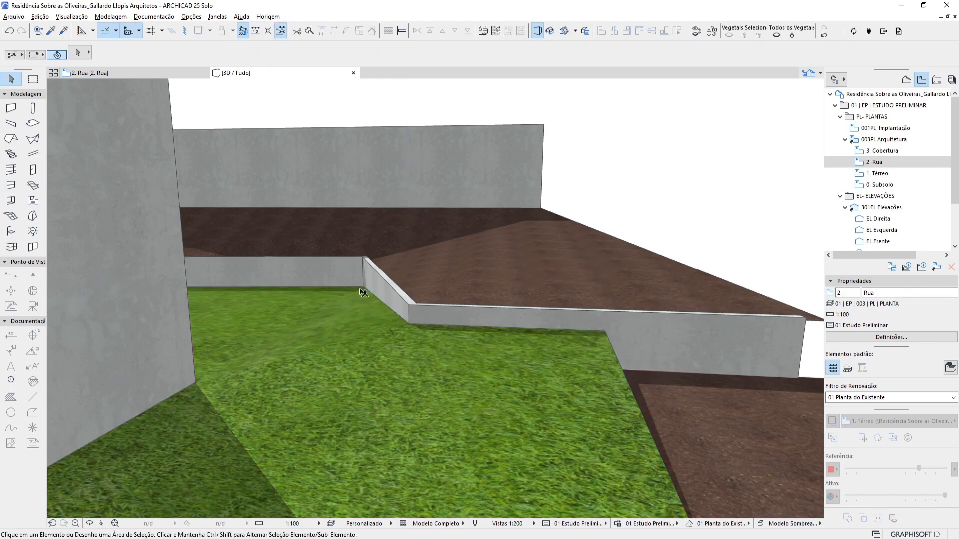
Step: Raise the garden mesh's inner corner vertex where the low wall changes direction
{"action": "scroll", "coordinate": [369, 289], "scroll_direction": "up", "scroll_amount": 5}
{"action": "left_click", "coordinate": [370, 288]}
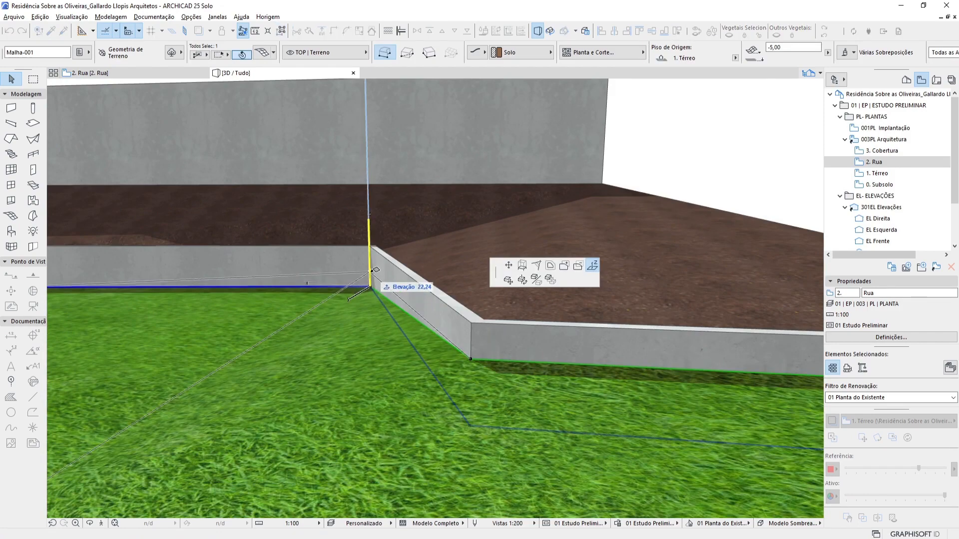
{"action": "key", "text": "Return"}
{"action": "key", "text": "Escape"}
Step: Adjust the elevation of another garden mesh vertex
{"action": "scroll", "coordinate": [633, 458], "scroll_direction": "down", "scroll_amount": 4}
{"action": "middle_click_drag", "start_coordinate": [620, 327], "coordinate": [454, 346], "text": "shift"}
{"action": "left_click", "coordinate": [580, 402]}
{"action": "left_click", "coordinate": [552, 365]}
{"action": "left_click", "coordinate": [553, 331]}
{"action": "key", "text": "Escape"}
{"action": "scroll", "coordinate": [556, 333], "scroll_direction": "down", "scroll_amount": 3}
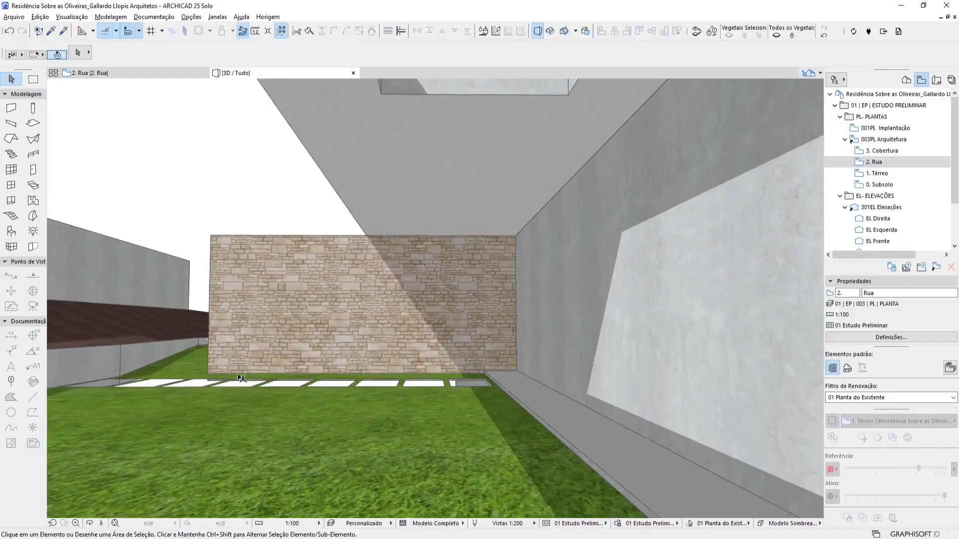
Step: Apply the 00 | 3D | MODELO layer combination to the 3D view
{"action": "scroll", "coordinate": [239, 413], "scroll_direction": "up", "scroll_amount": 8}
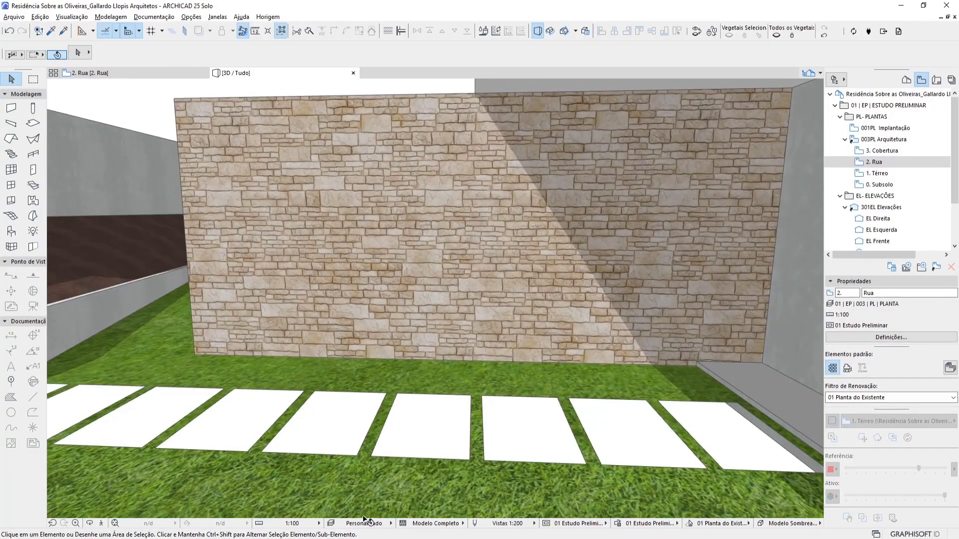
{"action": "left_click", "coordinate": [365, 523]}
{"action": "left_click", "coordinate": [451, 443]}
Step: Examine the street mesh's outline and slope between the street wall and the low garden walls
{"action": "scroll", "coordinate": [464, 369], "scroll_direction": "down", "scroll_amount": 10}
{"action": "middle_click_drag", "start_coordinate": [465, 369], "coordinate": [381, 279]}
{"action": "middle_click_drag", "start_coordinate": [434, 381], "coordinate": [599, 387]}
{"action": "middle_click_drag", "start_coordinate": [249, 345], "coordinate": [535, 269]}
{"action": "scroll", "coordinate": [400, 354], "scroll_direction": "up", "scroll_amount": 3}
{"action": "left_click", "coordinate": [469, 322]}
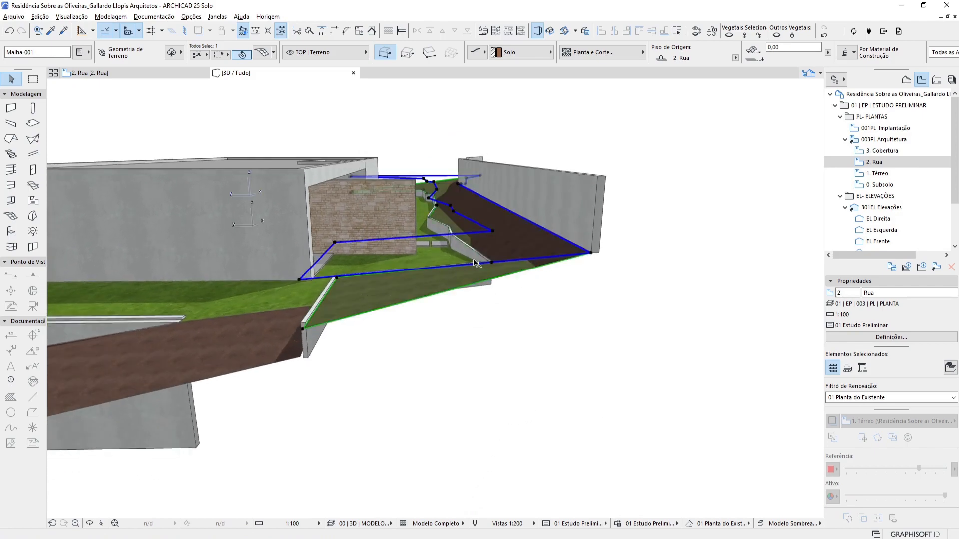
{"action": "key", "text": "Escape"}
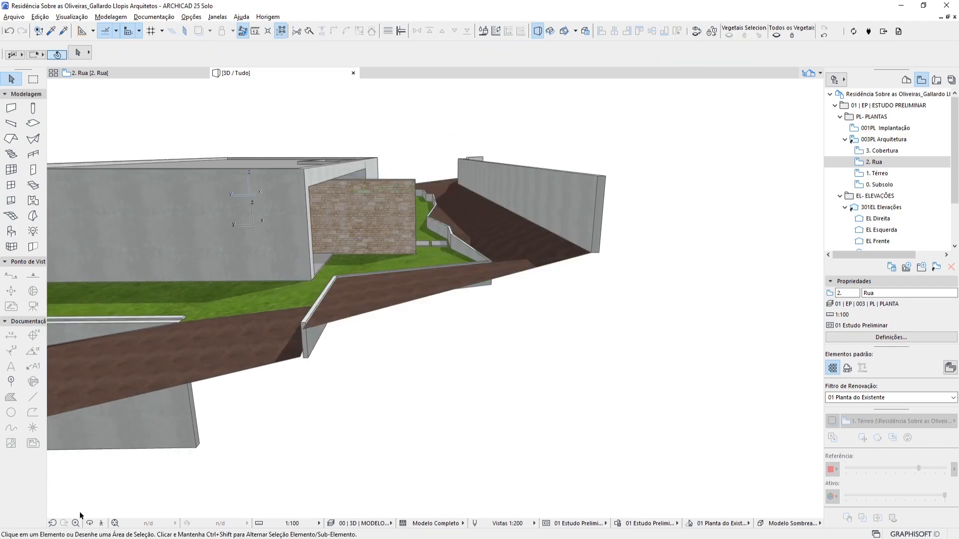
Step: Open the 2. Rua floor plan and show BASE PL TÉRREO as its trace reference
{"action": "double_click", "coordinate": [879, 177]}
{"action": "double_click", "coordinate": [881, 164]}
{"action": "left_click", "coordinate": [320, 389]}
{"action": "key", "text": "Escape"}
{"action": "left_click", "coordinate": [832, 423]}
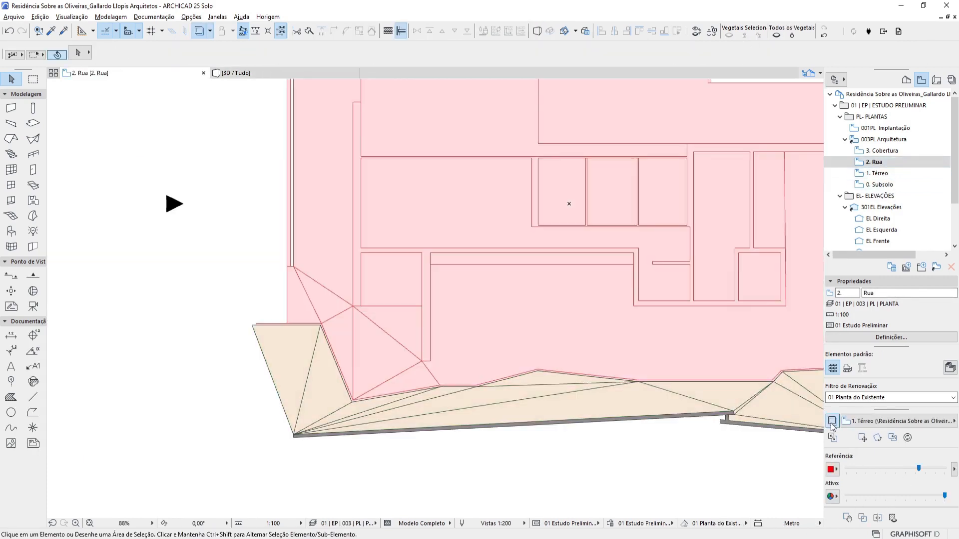
{"action": "left_click", "coordinate": [878, 421]}
{"action": "left_click", "coordinate": [534, 319]}
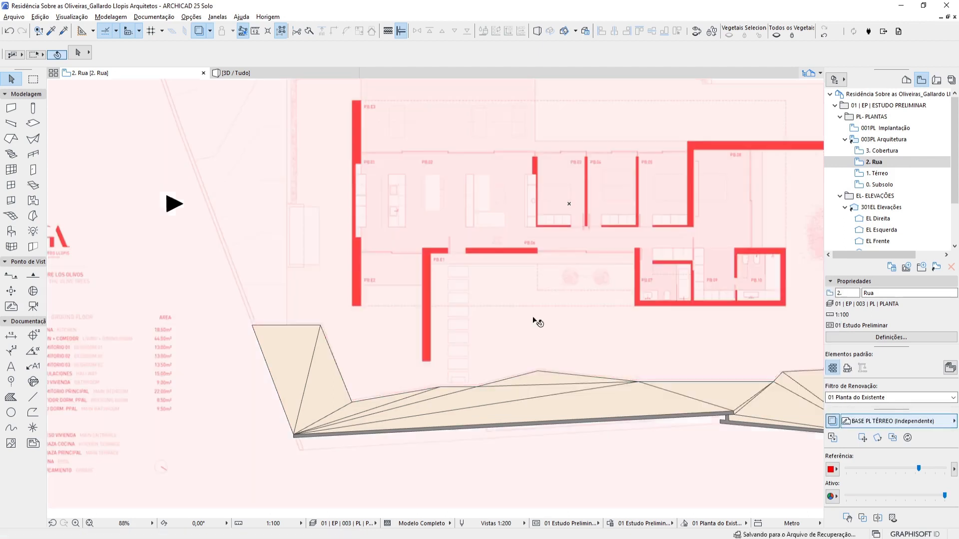
Step: Temporarily hide the street mesh to study the parking space on the reference drawing
{"action": "left_click", "coordinate": [455, 405]}
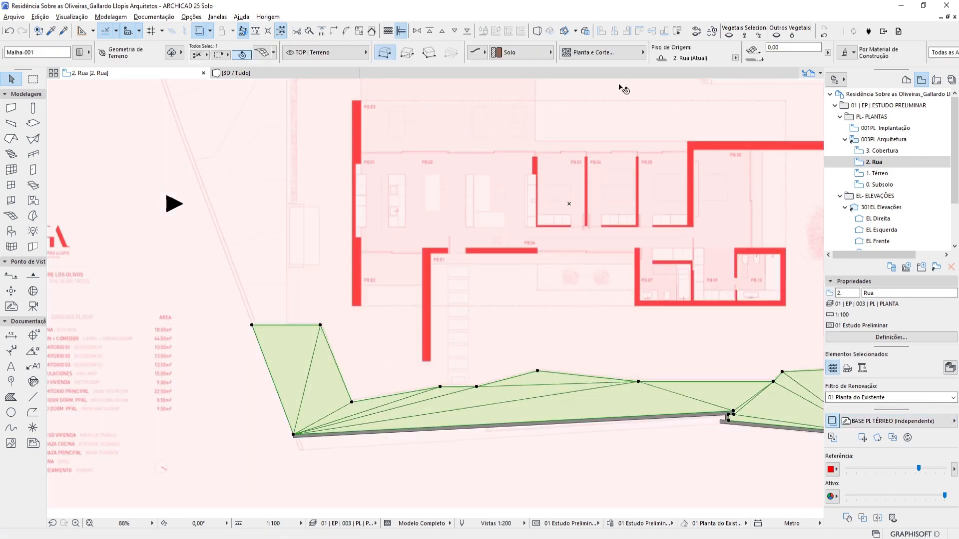
{"action": "left_click", "coordinate": [378, 391]}
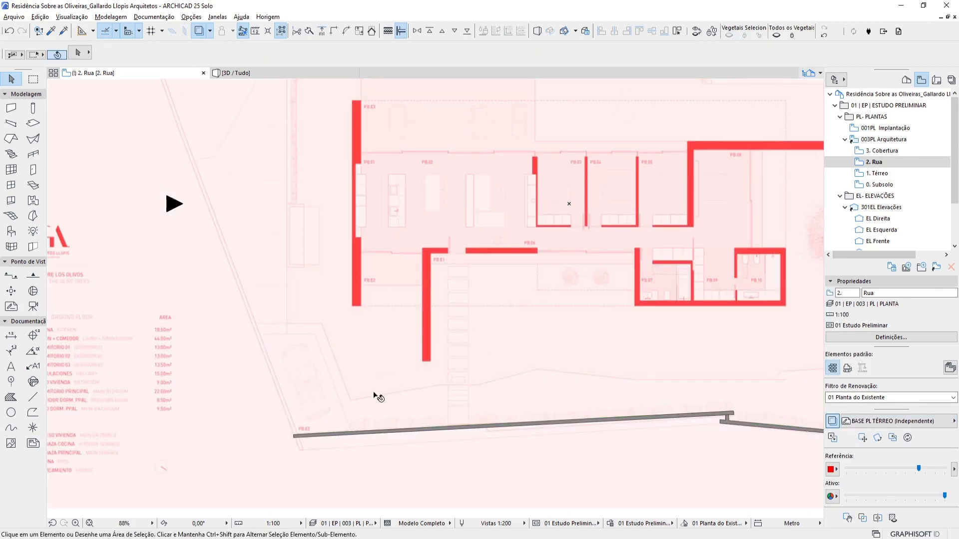
{"action": "scroll", "coordinate": [379, 385], "scroll_direction": "up", "scroll_amount": 4}
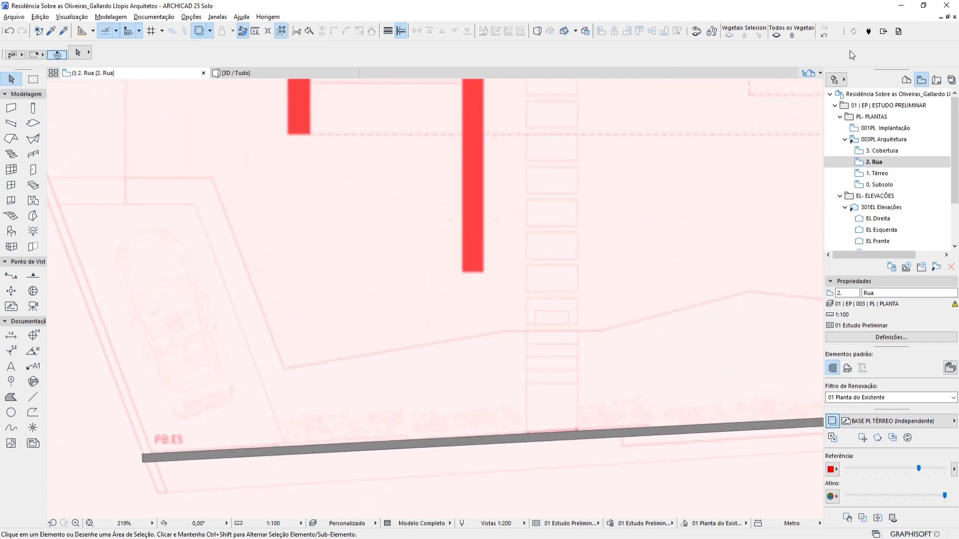
{"action": "scroll", "coordinate": [470, 253], "scroll_direction": "down", "scroll_amount": 2}
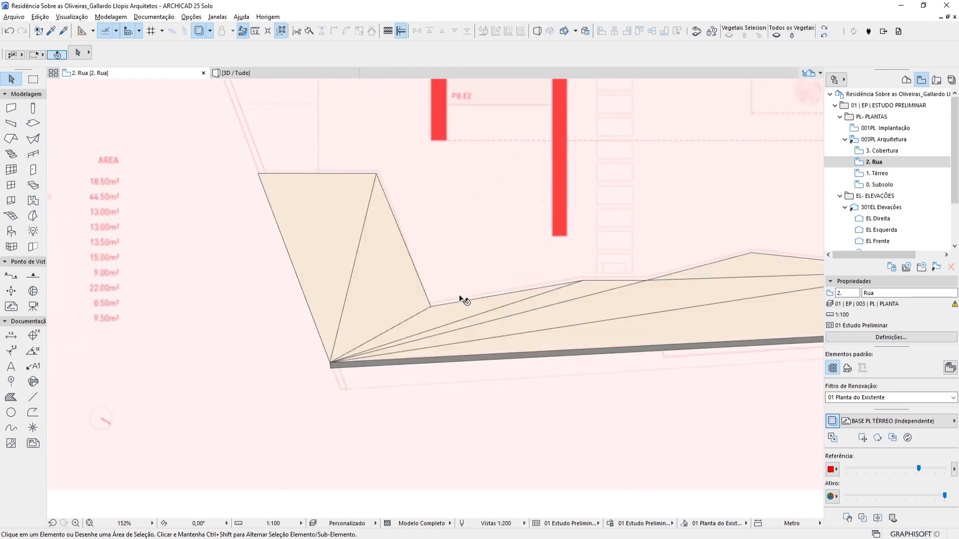
Step: Move the street mesh's two outer vertices inward towards the low garden wall to clear the parking space
{"action": "left_click", "coordinate": [447, 322]}
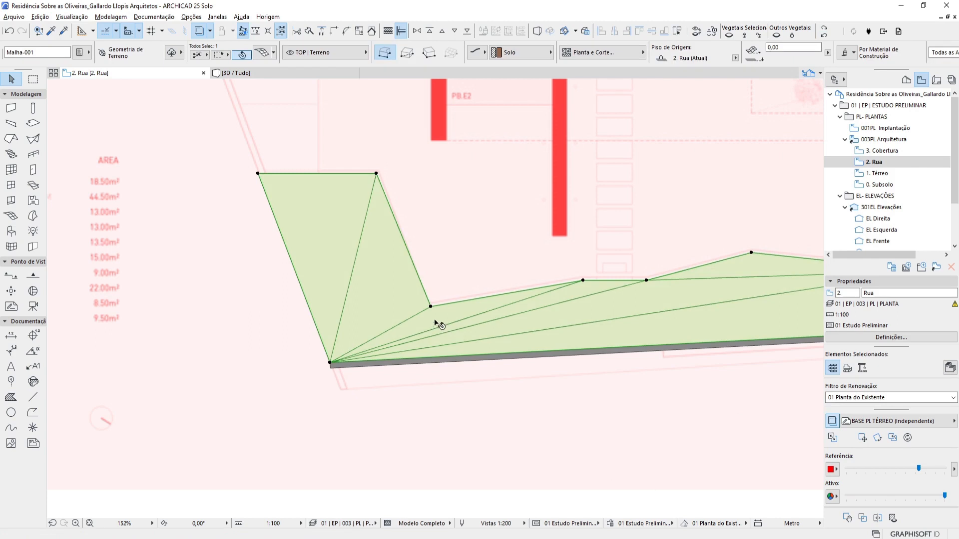
{"action": "left_click", "coordinate": [257, 173]}
{"action": "left_click", "coordinate": [354, 198]}
{"action": "left_click", "coordinate": [331, 362]}
{"action": "left_click", "coordinate": [405, 299]}
Step: Move the street mesh's lower corner onto the street wall, at the edge of the parking space
{"action": "scroll", "coordinate": [407, 301], "scroll_direction": "up", "scroll_amount": 3}
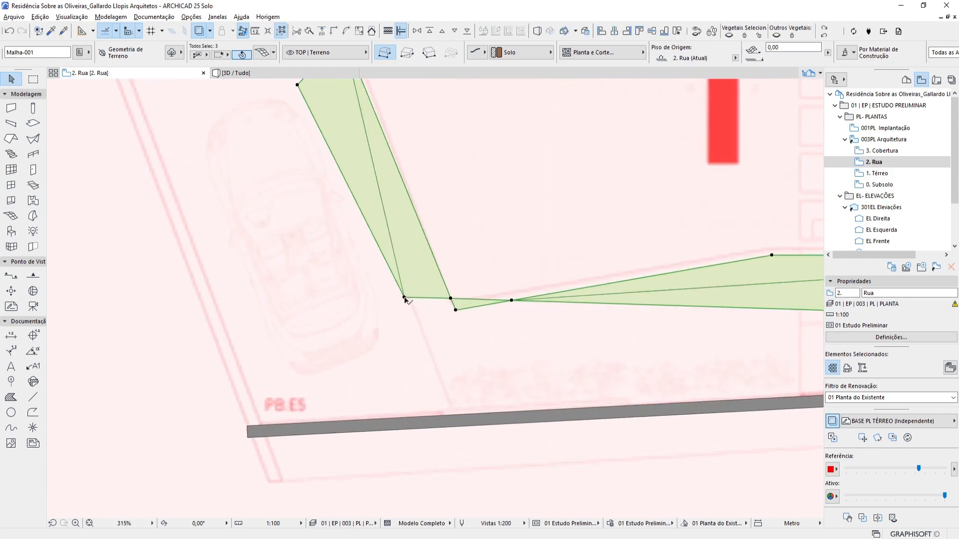
{"action": "left_click", "coordinate": [405, 298]}
{"action": "left_click", "coordinate": [455, 413]}
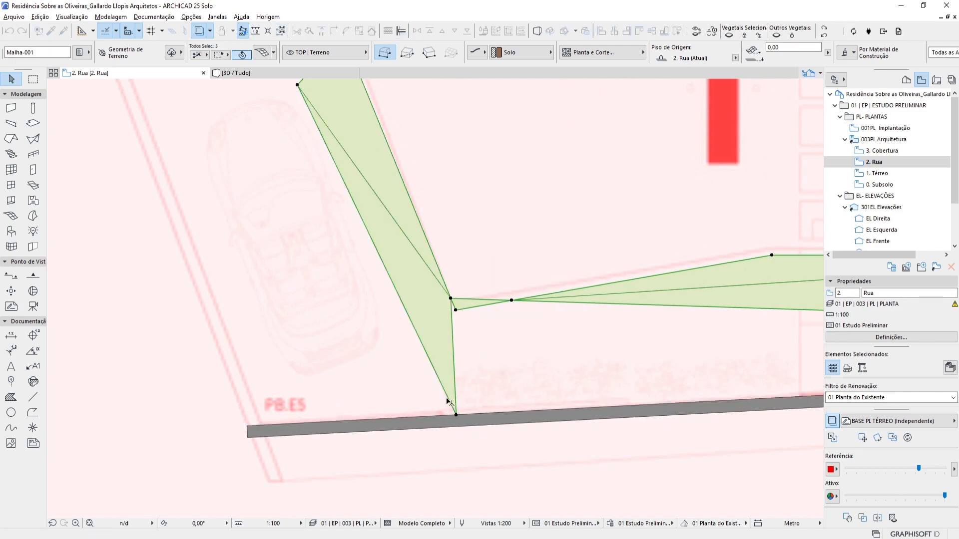
{"action": "middle_click_drag", "start_coordinate": [430, 340], "coordinate": [456, 412]}
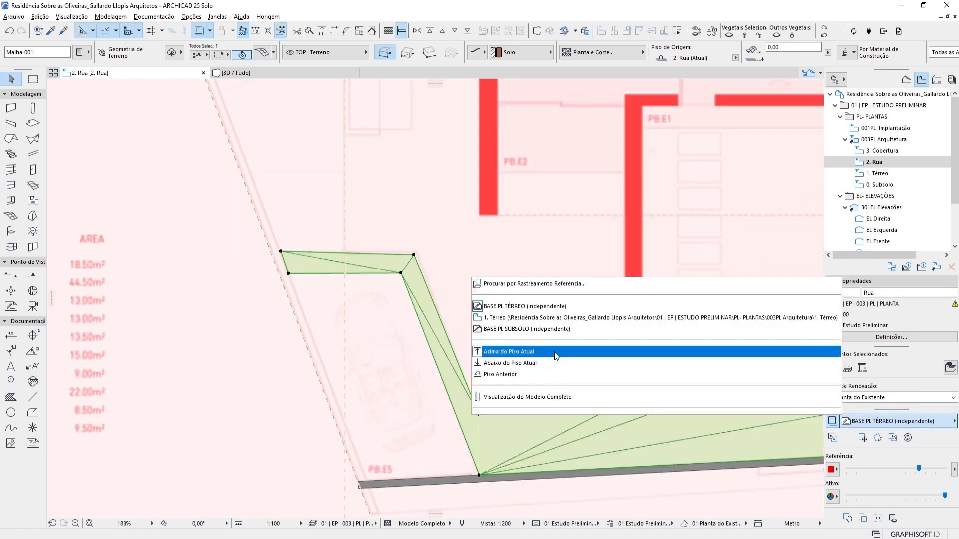
Step: Switch the trace reference to 1. Térreo and inspect the reshaped street mesh in the 3D view
{"action": "left_click", "coordinate": [549, 314]}
{"action": "scroll", "coordinate": [301, 211], "scroll_direction": "down", "scroll_amount": 3}
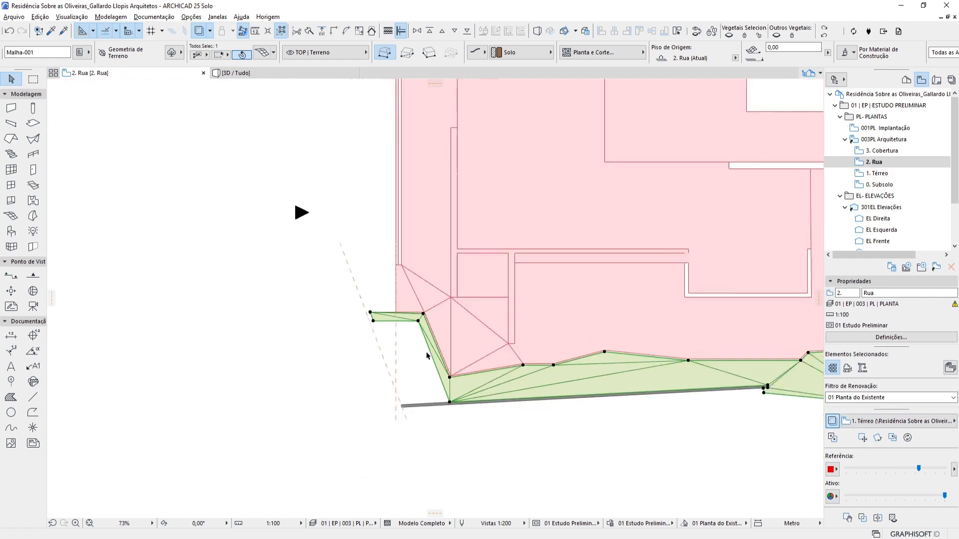
{"action": "key", "text": "F3"}
{"action": "scroll", "coordinate": [561, 295], "scroll_direction": "up", "scroll_amount": 10}
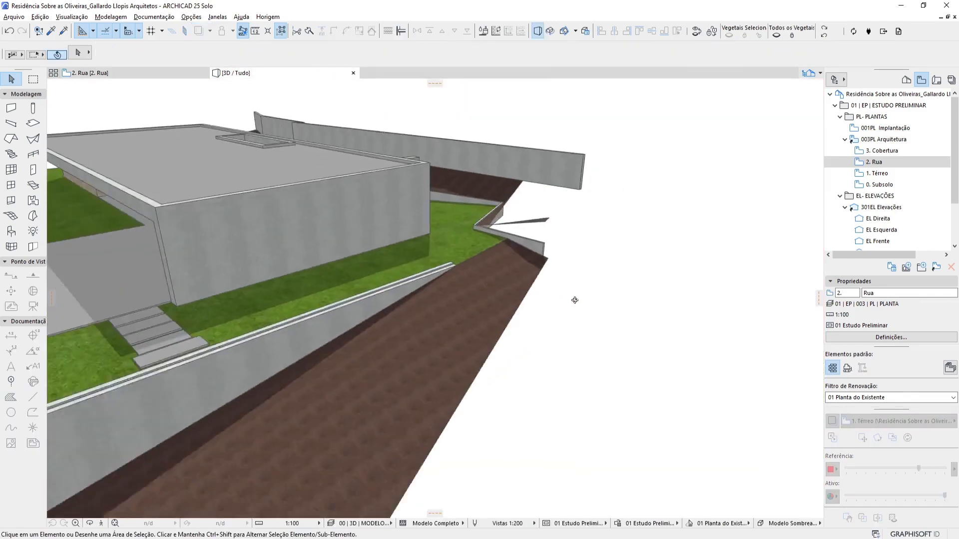
Step: Lower the street mesh's outer corner vertex to the top of the low wall at the parking space
{"action": "left_click", "coordinate": [618, 235]}
{"action": "left_click", "coordinate": [618, 235]}
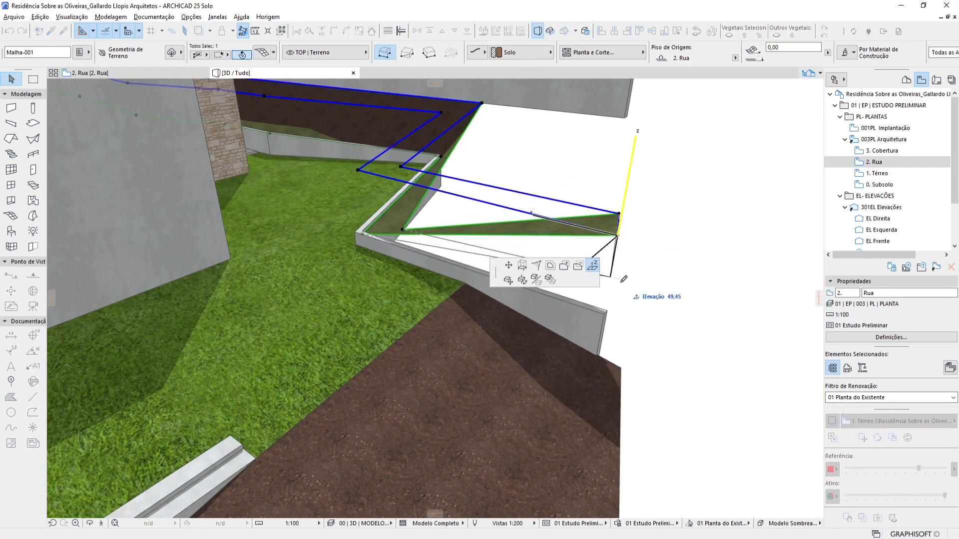
{"action": "left_click", "coordinate": [607, 308]}
Step: Lower the street mesh's remaining raised outer vertex to the elevation of the inner vertex beside the parking space
{"action": "middle_click_drag", "start_coordinate": [621, 309], "coordinate": [427, 162], "text": "shift"}
{"action": "left_click", "coordinate": [419, 159]}
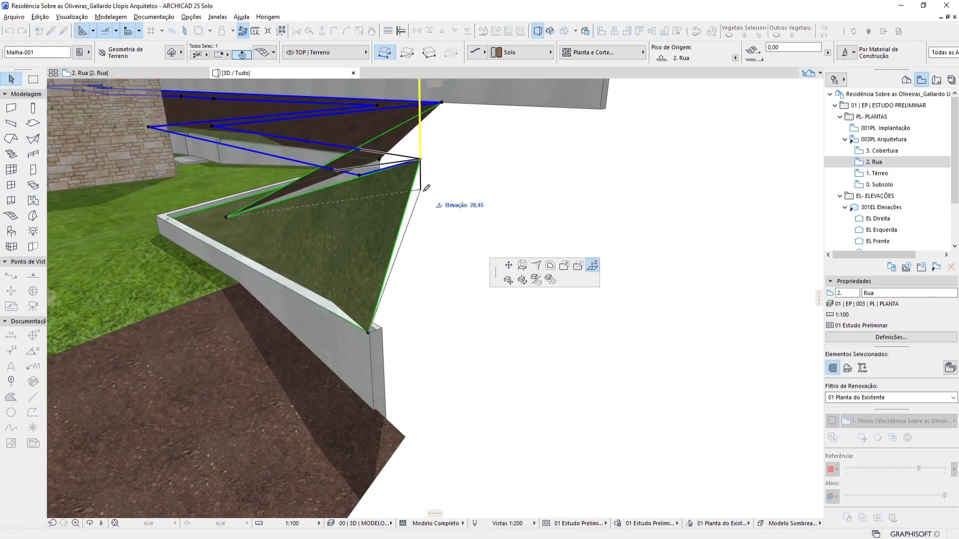
{"action": "left_click", "coordinate": [427, 212]}
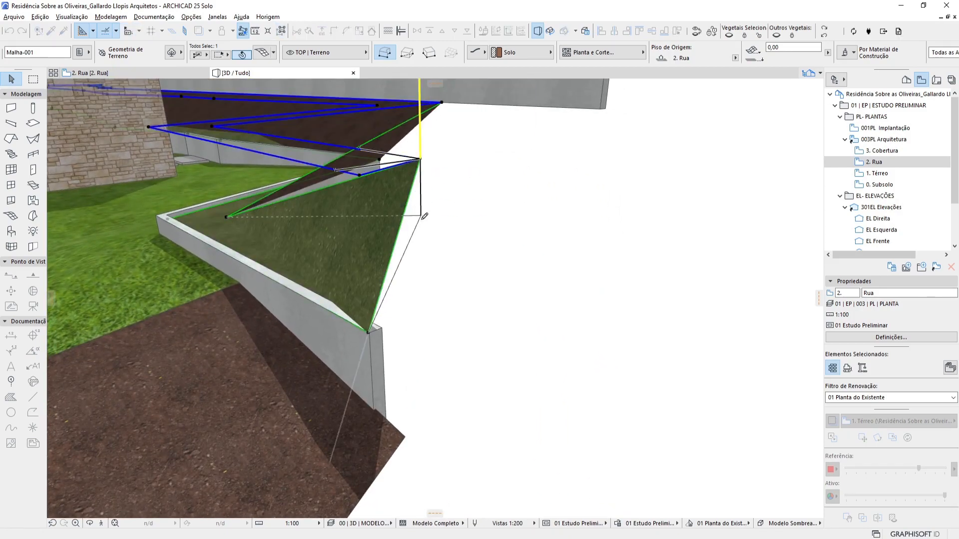
{"action": "left_click", "coordinate": [226, 216]}
{"action": "type", "text": "17"}
{"action": "key", "text": "Return"}
{"action": "key", "text": "Escape"}
{"action": "middle_click_drag", "start_coordinate": [467, 282], "coordinate": [626, 262], "text": "shift"}
{"action": "left_click", "coordinate": [630, 266]}
{"action": "left_click", "coordinate": [673, 240]}
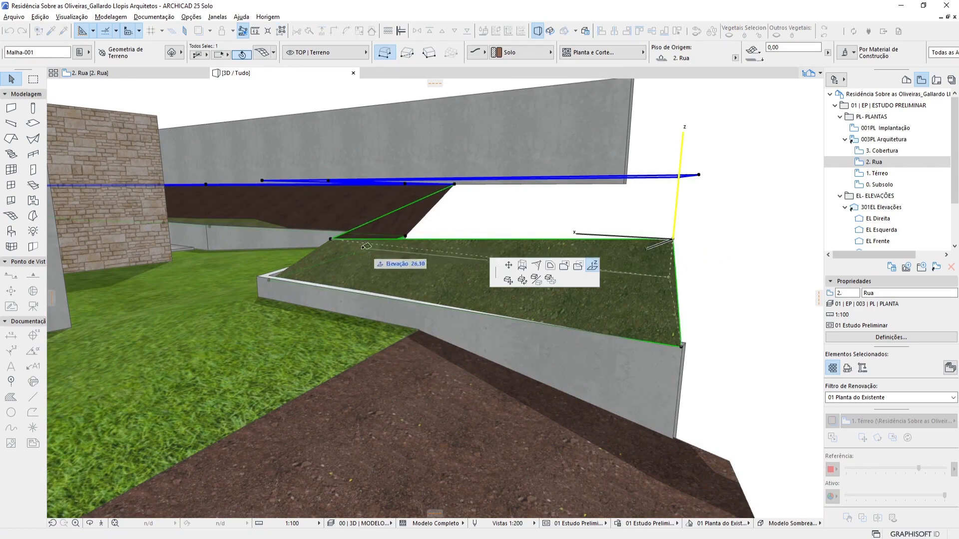
{"action": "key", "text": "Escape"}
Step: Move the street mesh's corner vertex onto the outer corner of the low wall's end
{"action": "middle_click_drag", "start_coordinate": [331, 236], "coordinate": [482, 319], "text": "shift"}
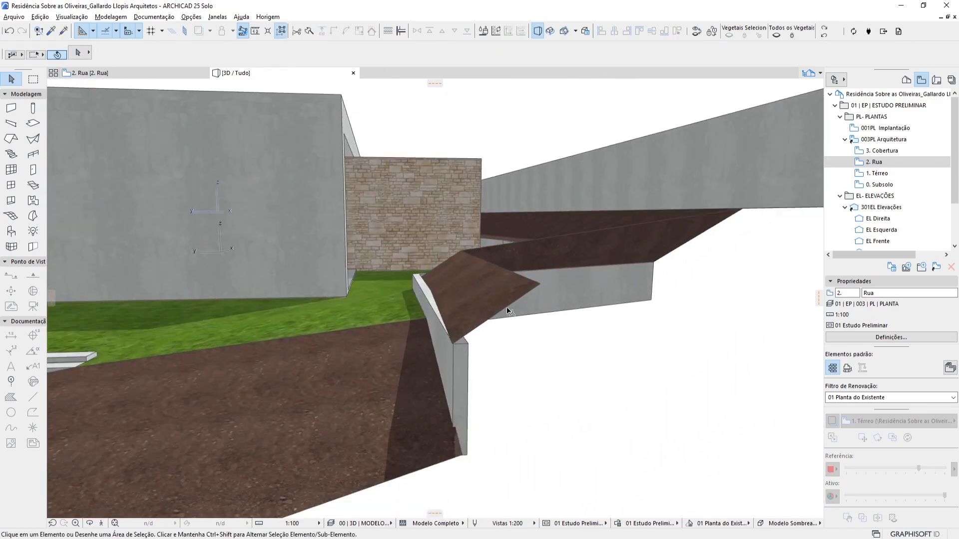
{"action": "left_click", "coordinate": [492, 324]}
{"action": "left_click", "coordinate": [453, 344]}
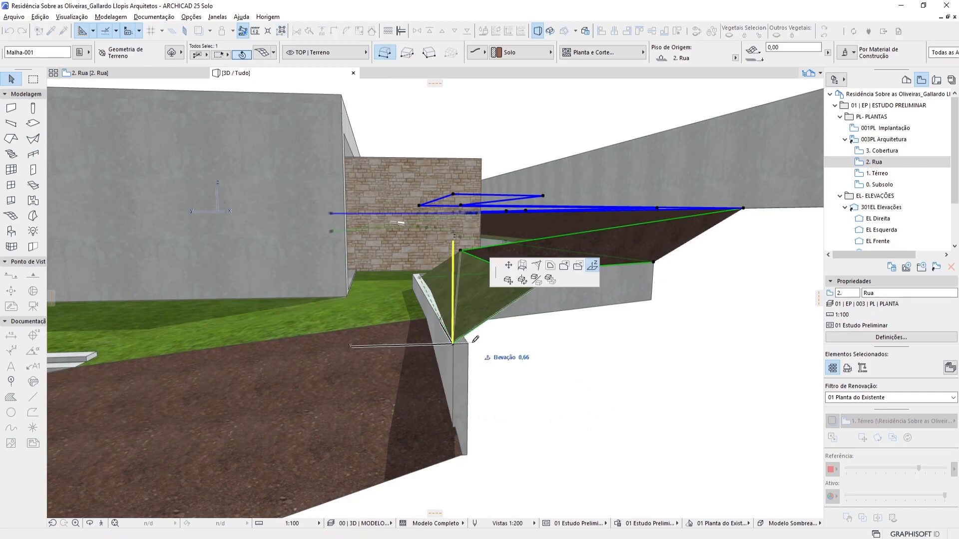
{"action": "left_click", "coordinate": [508, 269]}
{"action": "left_click", "coordinate": [467, 343]}
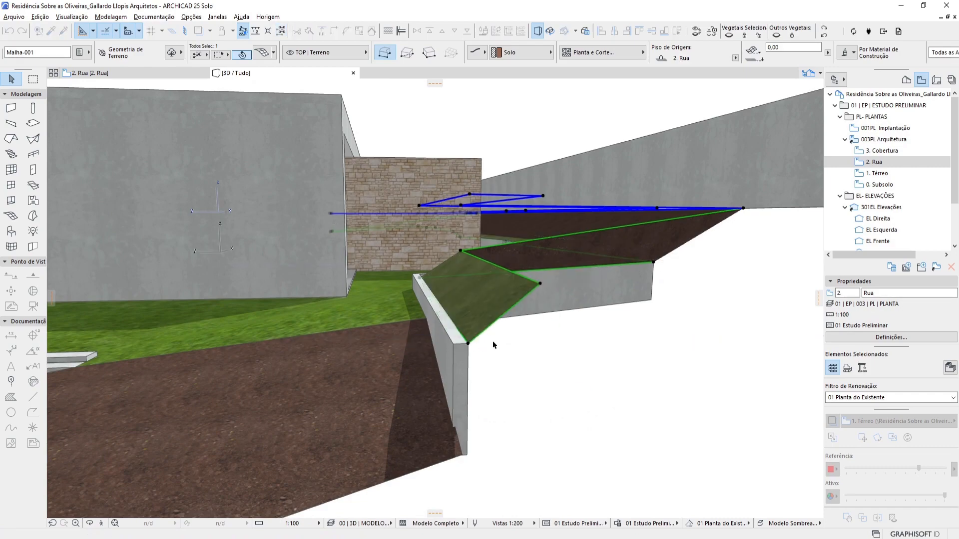
{"action": "key", "text": "Escape"}
Step: Raise the 0. Subsolo mesh's outer corner beside the low wall's end to the elevation of its neighbouring vertex at that wall
{"action": "middle_click_drag", "start_coordinate": [505, 345], "coordinate": [531, 407], "text": "shift"}
{"action": "left_click", "coordinate": [589, 364]}
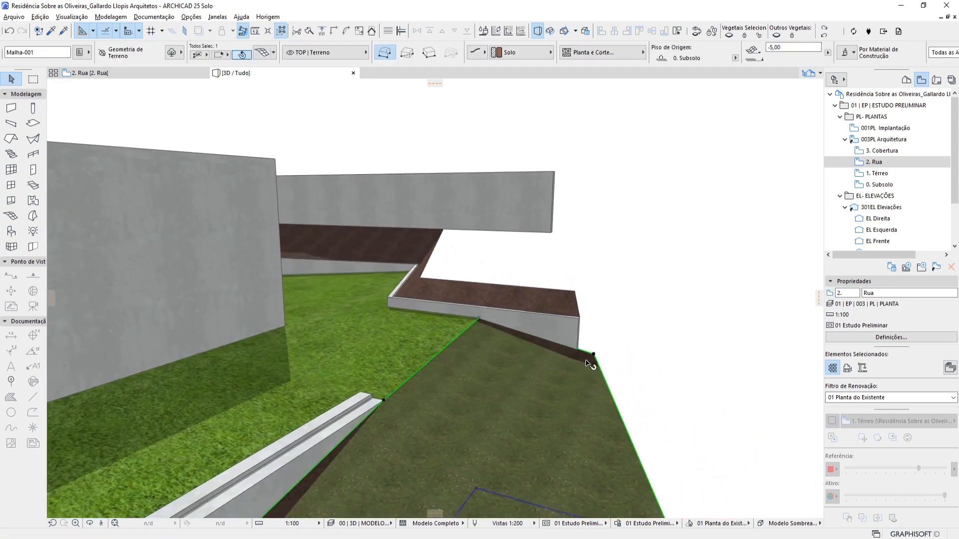
{"action": "left_click", "coordinate": [594, 357]}
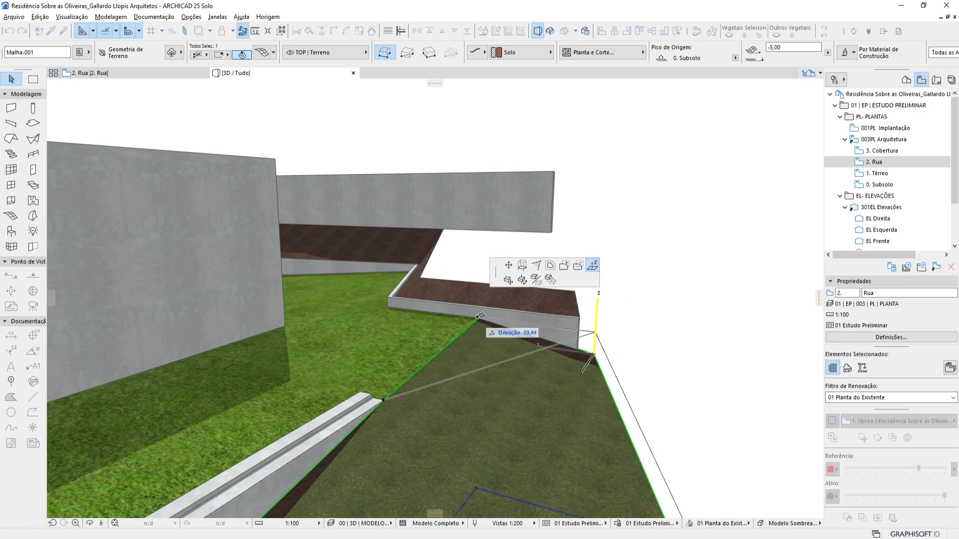
{"action": "left_click", "coordinate": [479, 318]}
{"action": "left_click", "coordinate": [595, 264]}
{"action": "scroll", "coordinate": [595, 270], "scroll_direction": "down", "scroll_amount": 3}
{"action": "middle_click_drag", "start_coordinate": [560, 346], "coordinate": [424, 341], "text": "shift"}
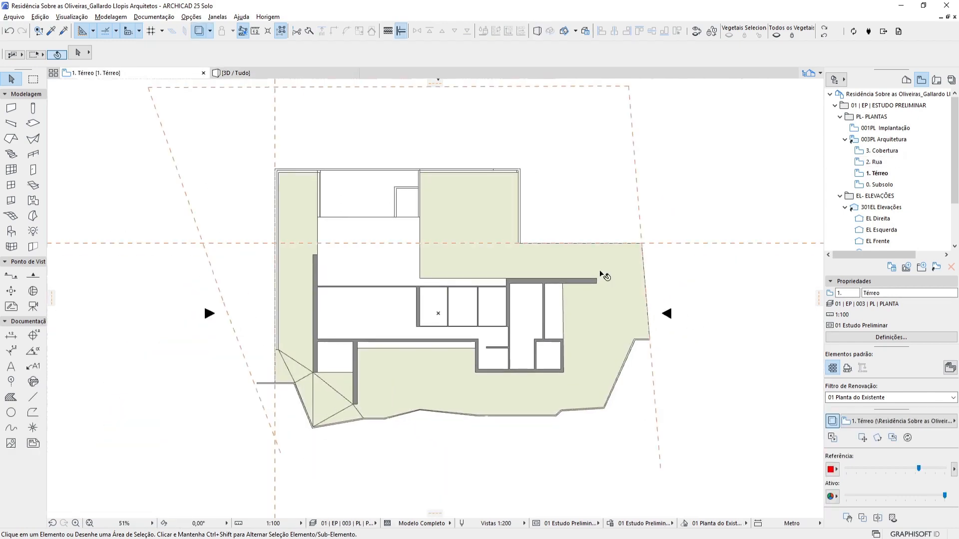
Step: In the 1. Térreo plan, set the garden mesh's edge selection to show only the defined edges
{"action": "key", "text": "l"}
{"action": "middle_click_drag", "start_coordinate": [578, 239], "coordinate": [546, 274]}
{"action": "left_click", "coordinate": [303, 433]}
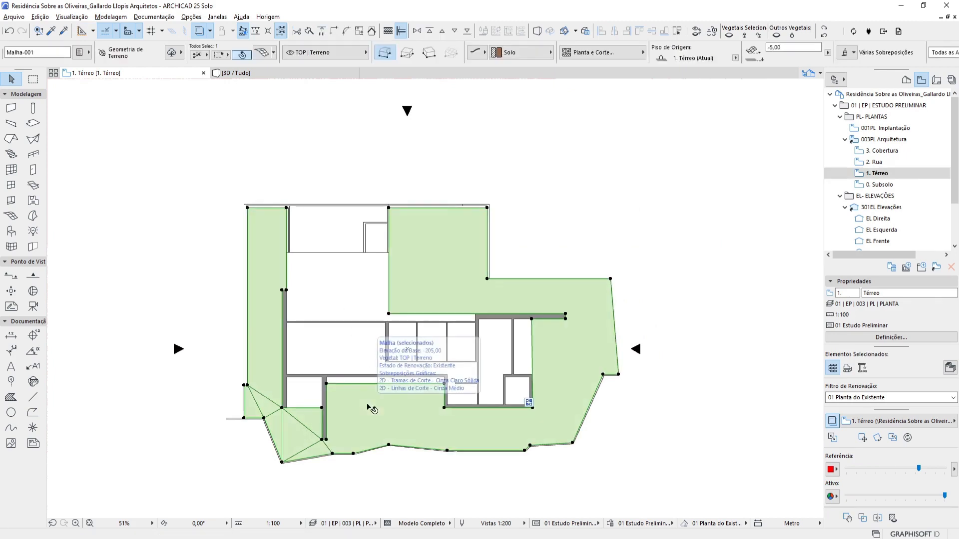
{"action": "left_click", "coordinate": [641, 53]}
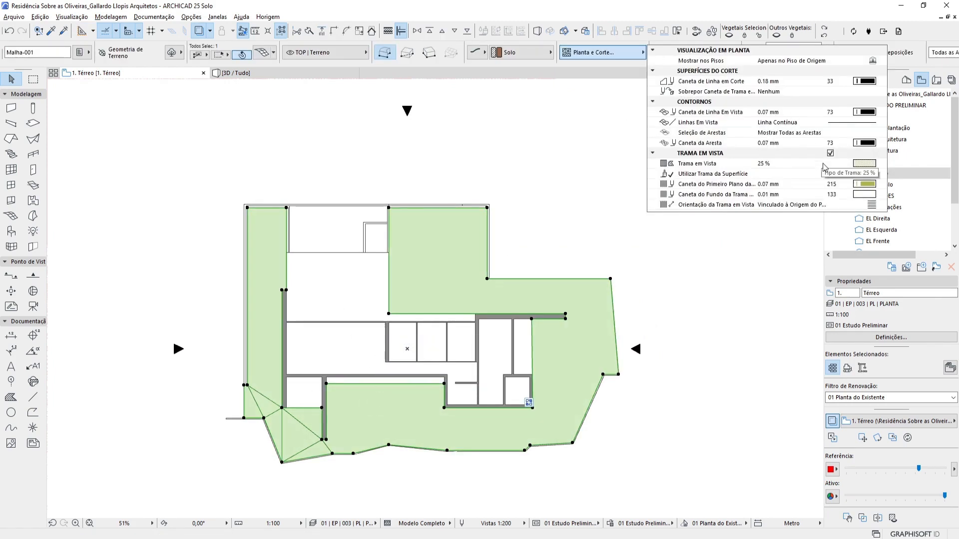
{"action": "left_click", "coordinate": [882, 132]}
{"action": "left_click", "coordinate": [799, 140]}
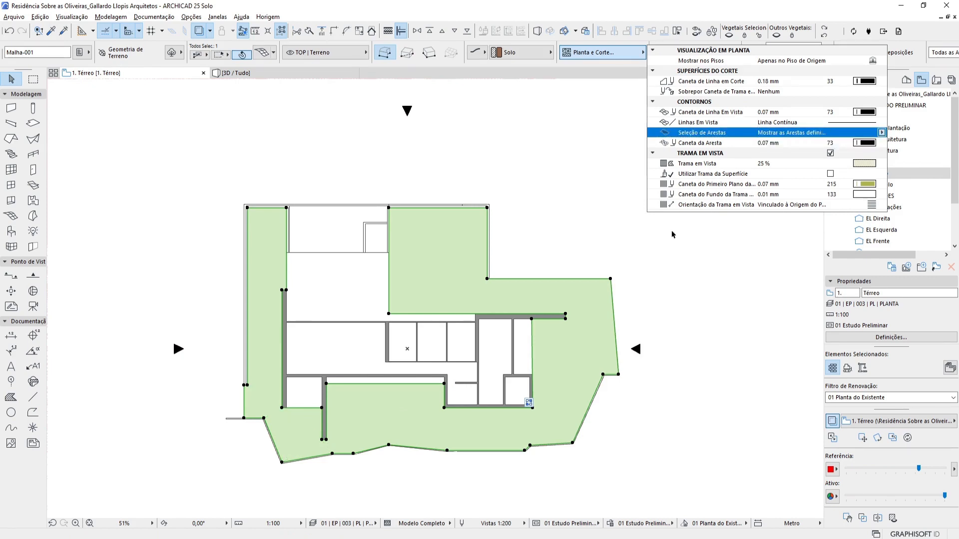
{"action": "left_click", "coordinate": [672, 235]}
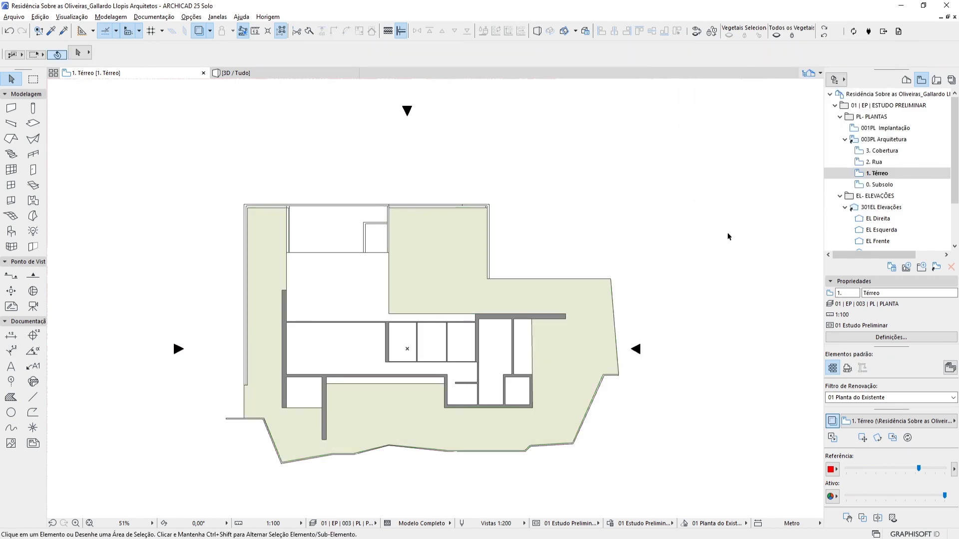
Step: In the 2. Rua plan, set the street mesh's edge selection to show only the defined edges
{"action": "double_click", "coordinate": [884, 161]}
{"action": "left_click", "coordinate": [612, 428]}
{"action": "left_click", "coordinate": [642, 52]}
{"action": "left_click", "coordinate": [794, 133]}
{"action": "left_click", "coordinate": [793, 160]}
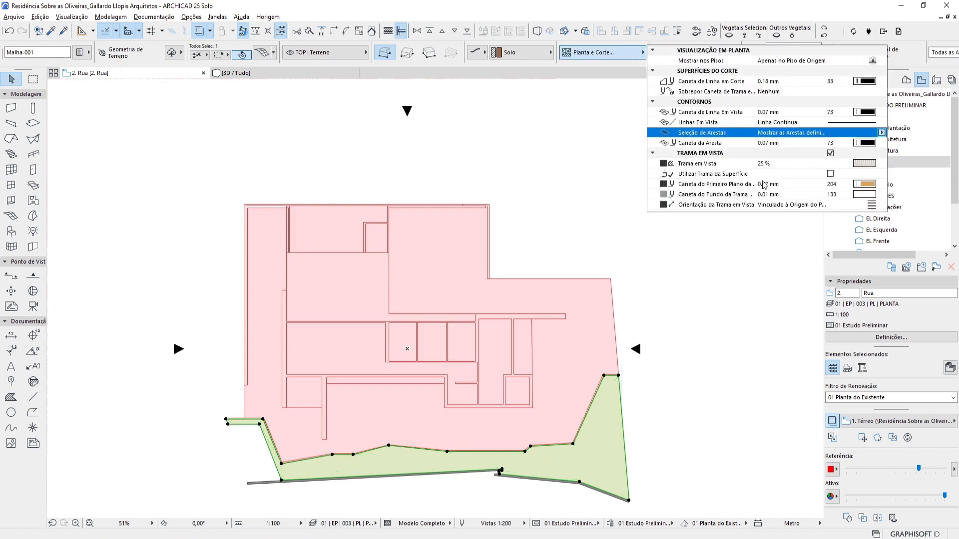
{"action": "left_click", "coordinate": [717, 238]}
Step: Set the 0. Subsolo terrain mesh to show on all floors (Todos os Pisos) and check it in the 1. Térreo plan
{"action": "key", "text": "ctrl+Down"}
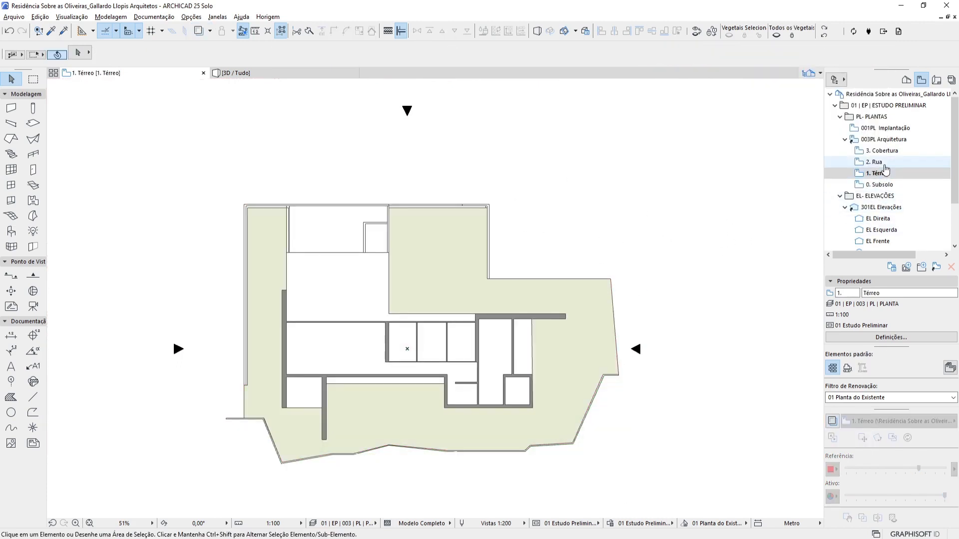
{"action": "left_click", "coordinate": [884, 185]}
{"action": "left_click", "coordinate": [545, 150]}
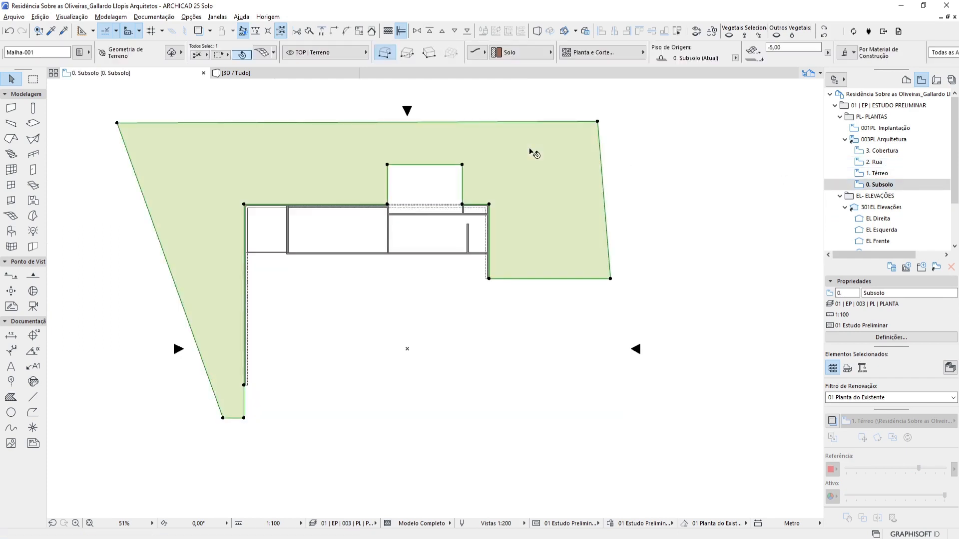
{"action": "left_click", "coordinate": [642, 53]}
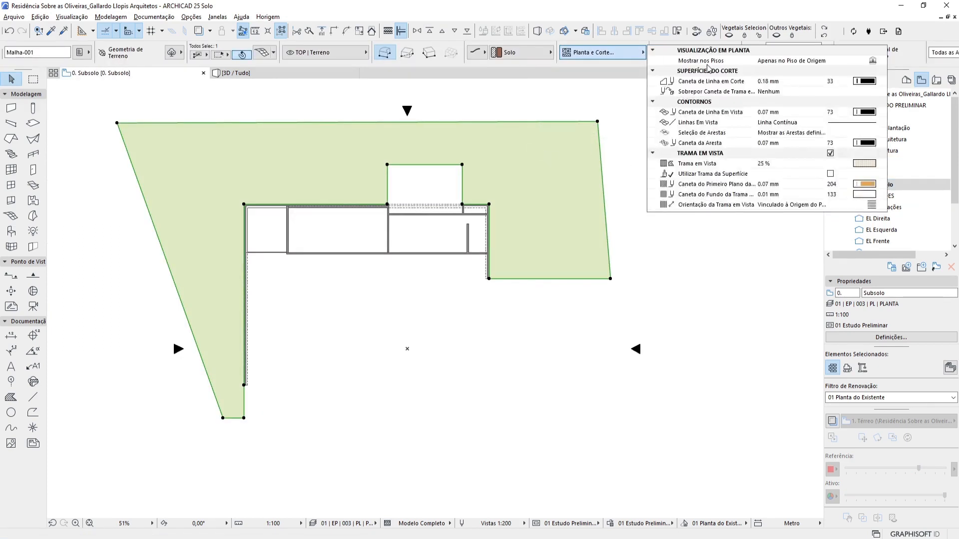
{"action": "left_click", "coordinate": [871, 62]}
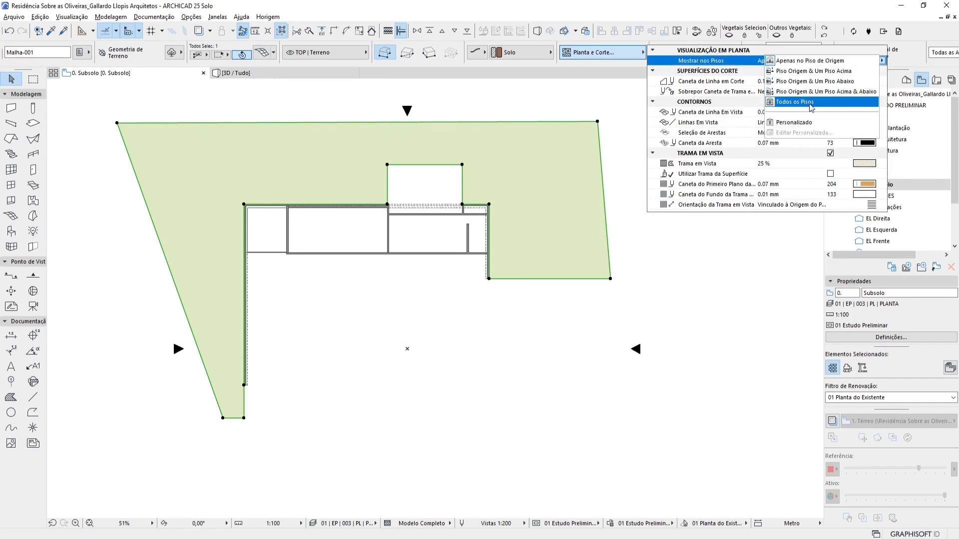
{"action": "left_click", "coordinate": [808, 105]}
{"action": "left_click", "coordinate": [794, 248]}
{"action": "left_click", "coordinate": [793, 251]}
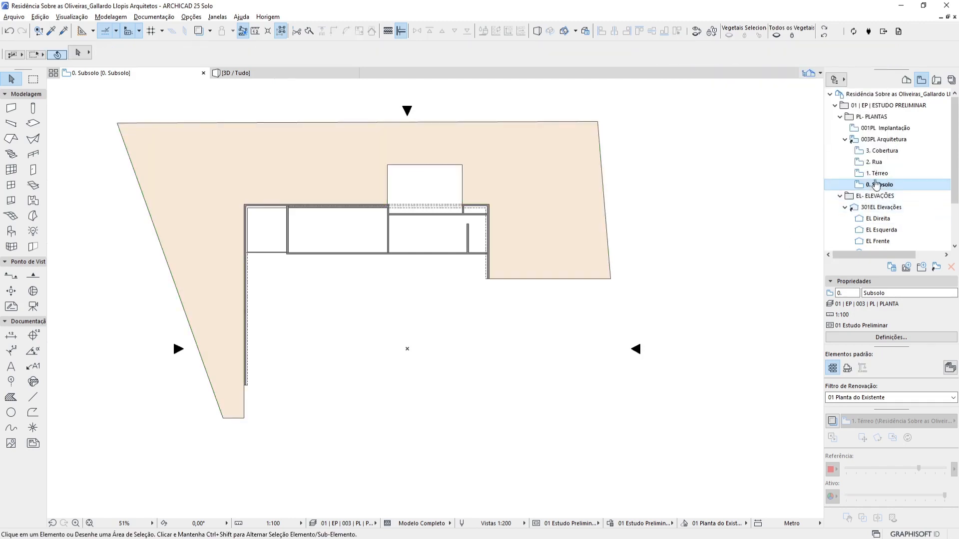
{"action": "double_click", "coordinate": [877, 173]}
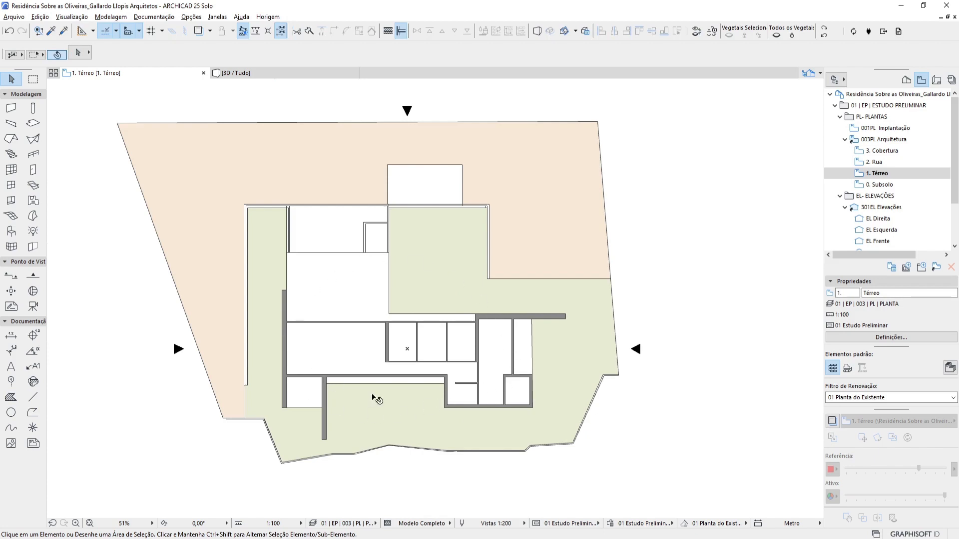
{"action": "left_click", "coordinate": [508, 227]}
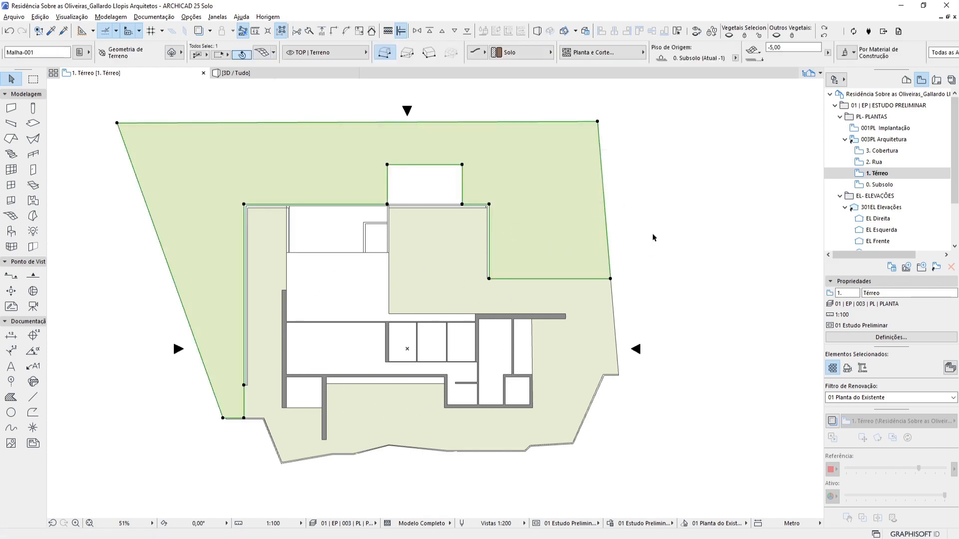
{"action": "left_click", "coordinate": [660, 220]}
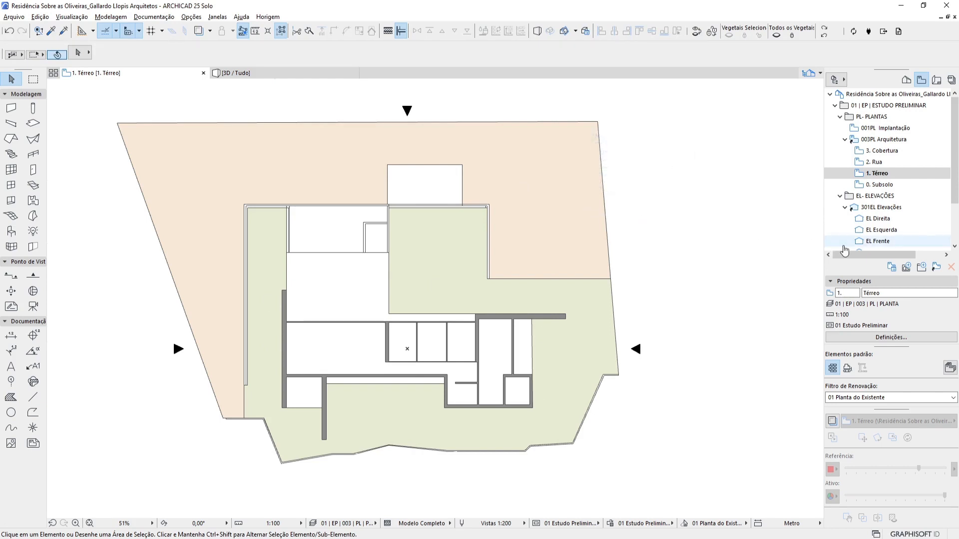
Step: Make the street mesh of 2. Rua display in the 1. Térreo plan as well as on its home floor
{"action": "left_click", "coordinate": [873, 161]}
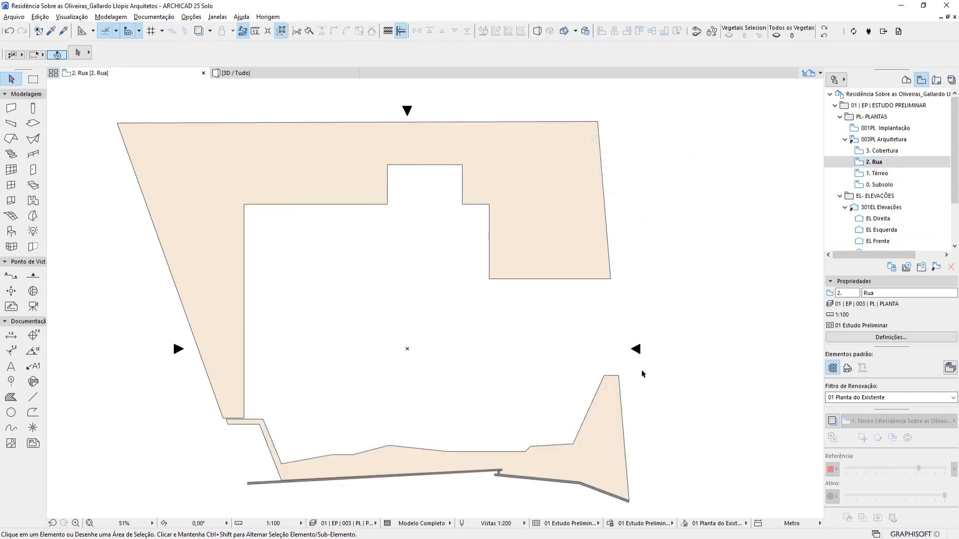
{"action": "left_click", "coordinate": [600, 448]}
{"action": "left_click", "coordinate": [637, 53]}
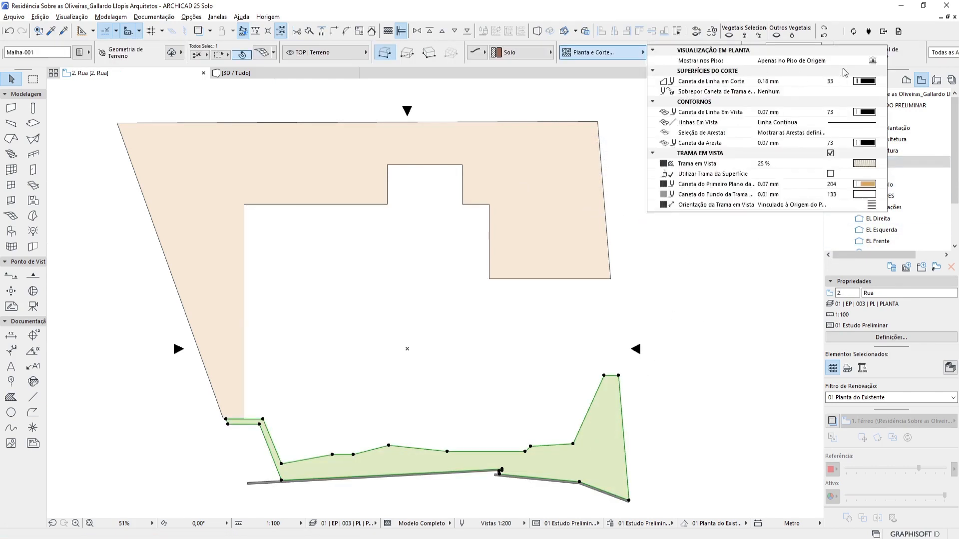
{"action": "left_click", "coordinate": [864, 61]}
{"action": "left_click", "coordinate": [812, 132]}
{"action": "left_click", "coordinate": [757, 275]}
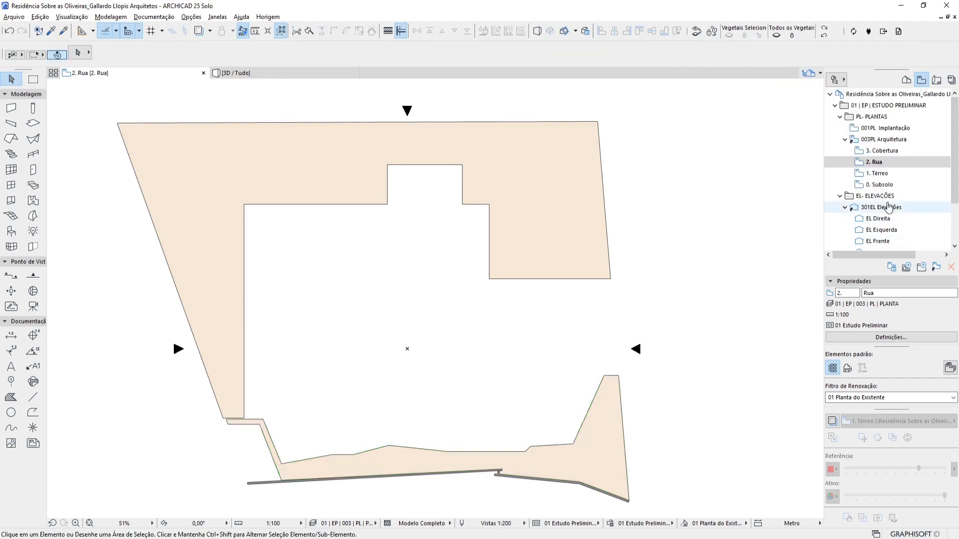
{"action": "left_click", "coordinate": [877, 173]}
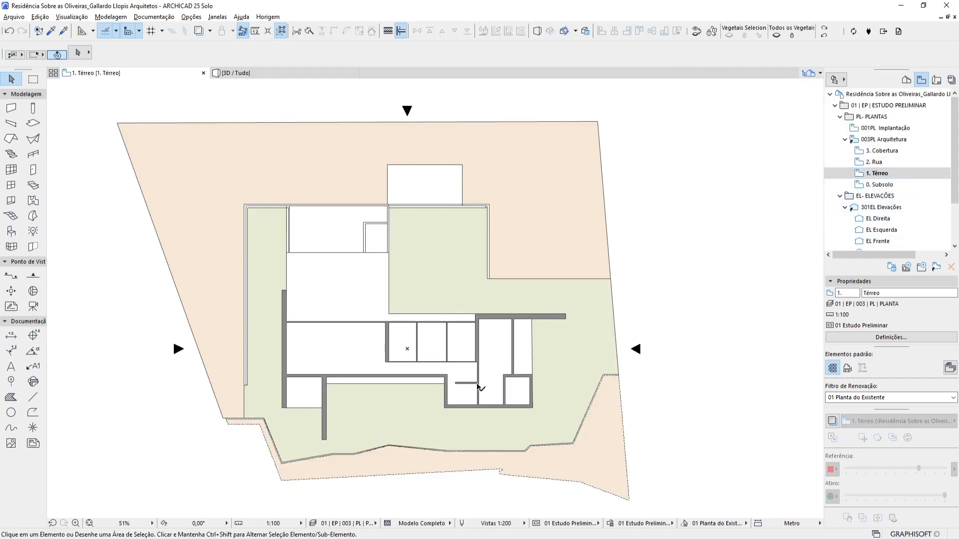
Step: Examine the individual terrain meshes in the 1. Térreo plan and the complete terrain around the house in the 3D view
{"action": "left_click", "coordinate": [543, 188]}
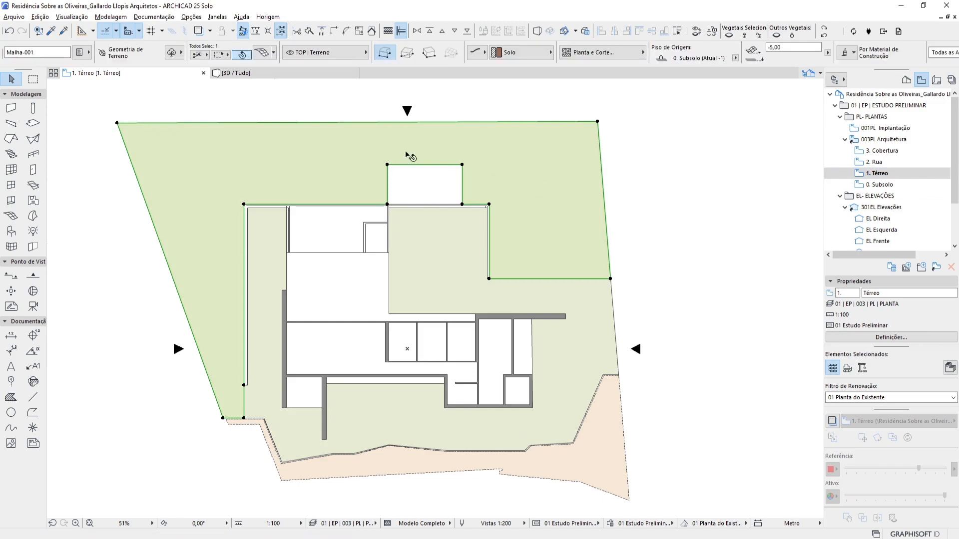
{"action": "key", "text": "Escape"}
{"action": "left_click", "coordinate": [579, 305]}
{"action": "key", "text": "Escape"}
{"action": "left_click", "coordinate": [544, 198]}
{"action": "left_click", "coordinate": [596, 435]}
{"action": "left_click", "coordinate": [564, 245]}
{"action": "key", "text": "Escape"}
{"action": "left_click", "coordinate": [604, 434]}
{"action": "key", "text": "Escape"}
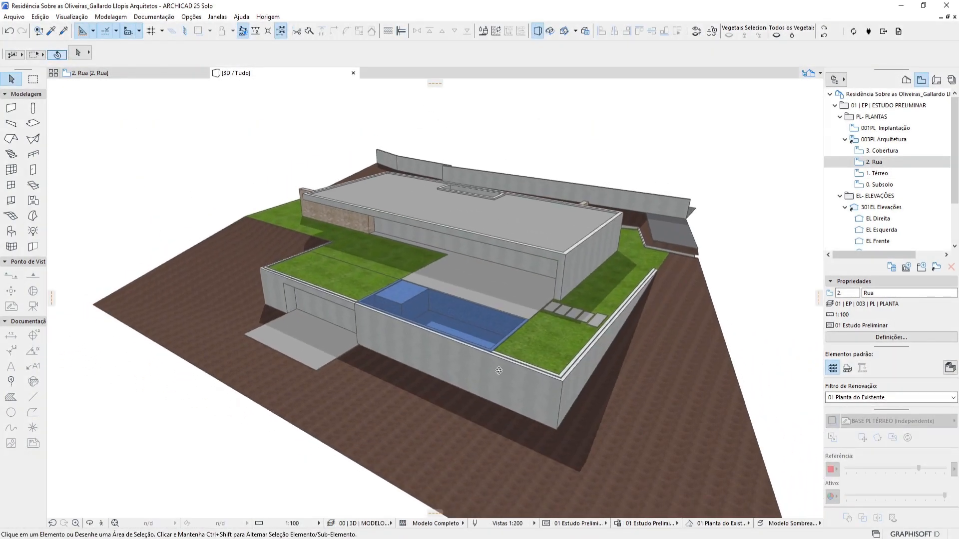
{"action": "left_click_drag", "start_coordinate": [606, 375], "coordinate": [544, 315]}
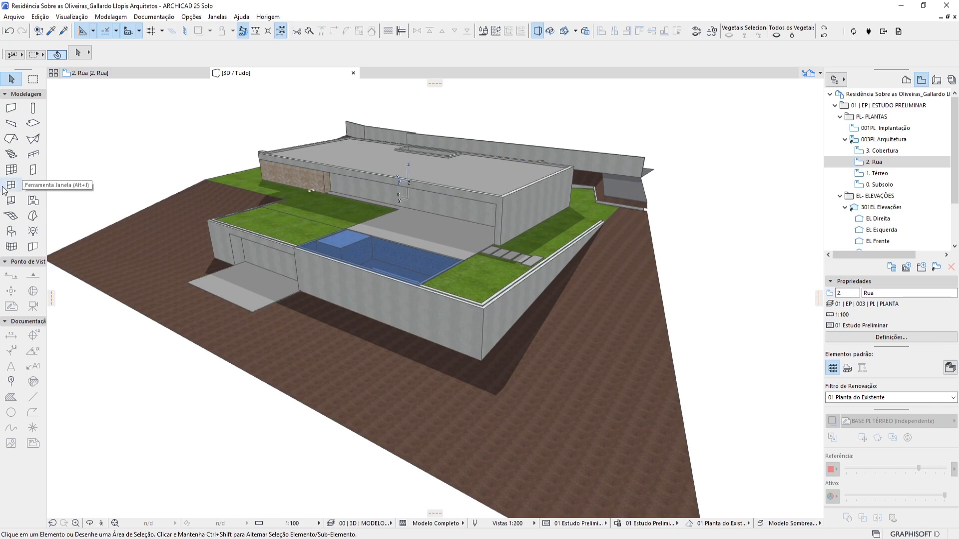
{"action": "mouse_move", "coordinate": [650, 309]}
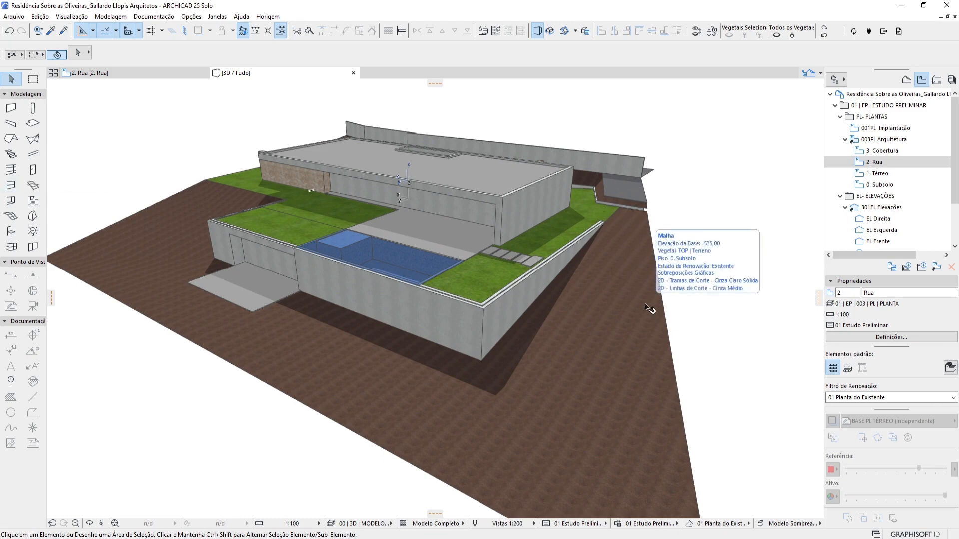